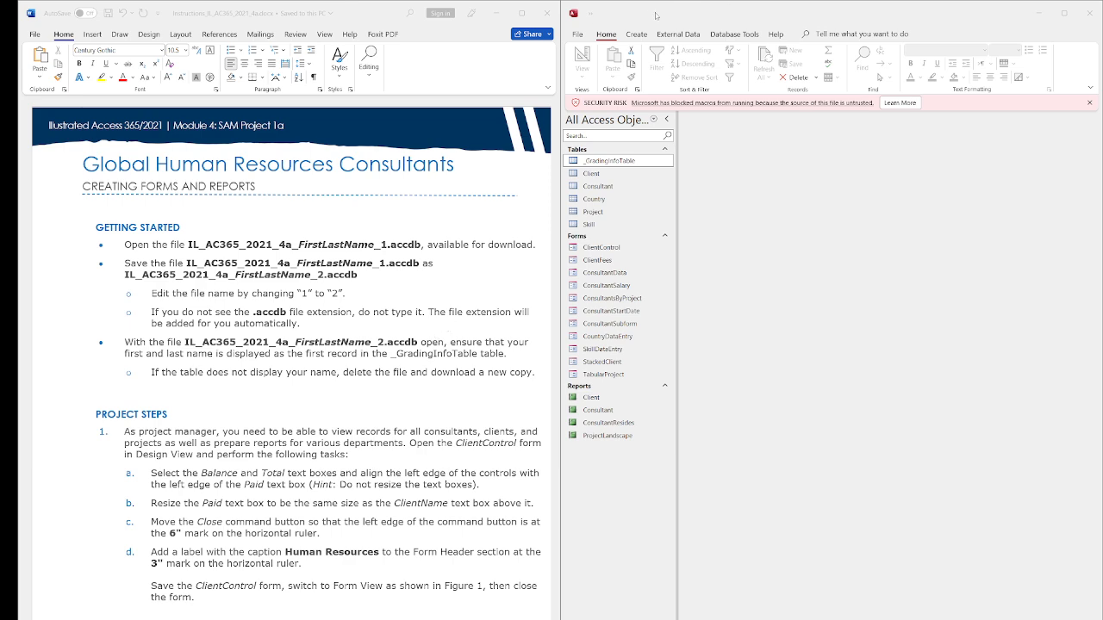
Step: Start saving a copy of the database in the default Access Database (*.accdb) format and dismiss the blocked-content alert
click(578, 35)
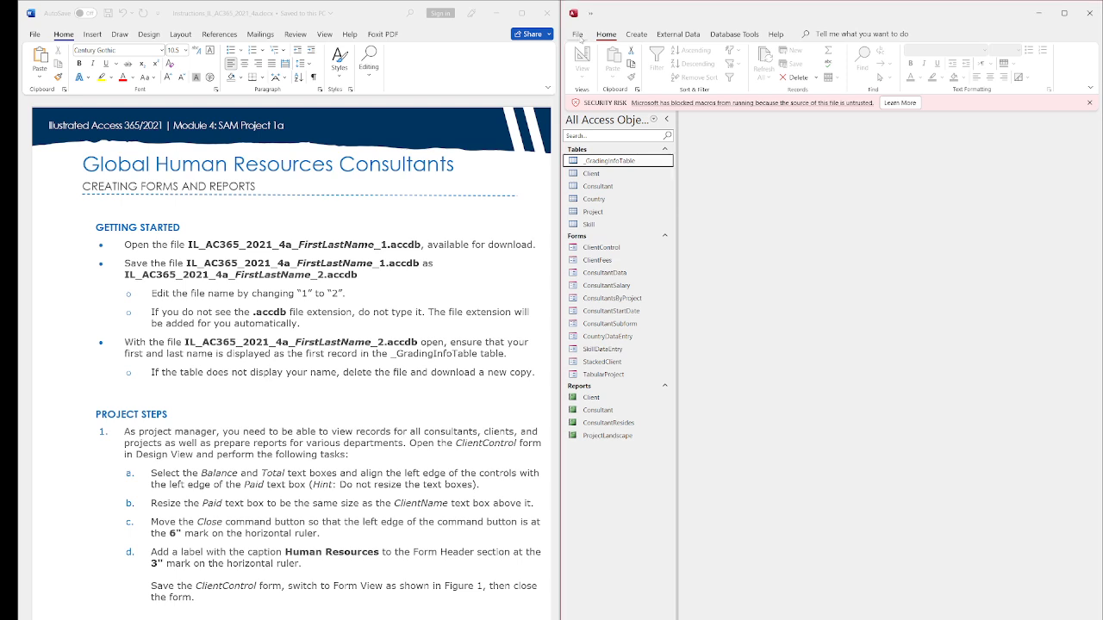
click(578, 35)
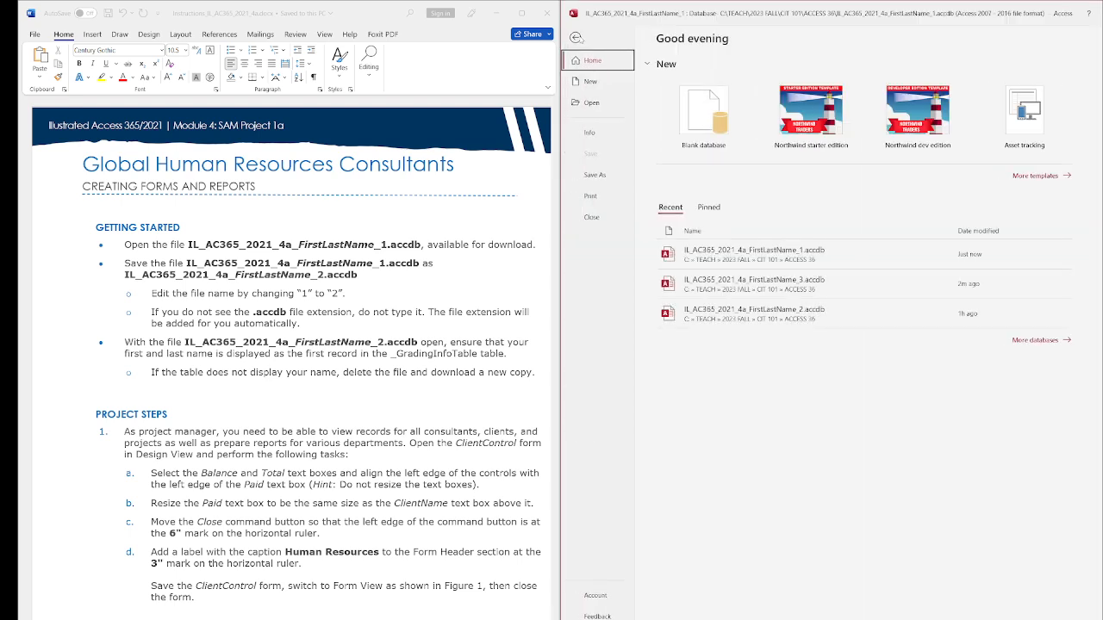
click(594, 176)
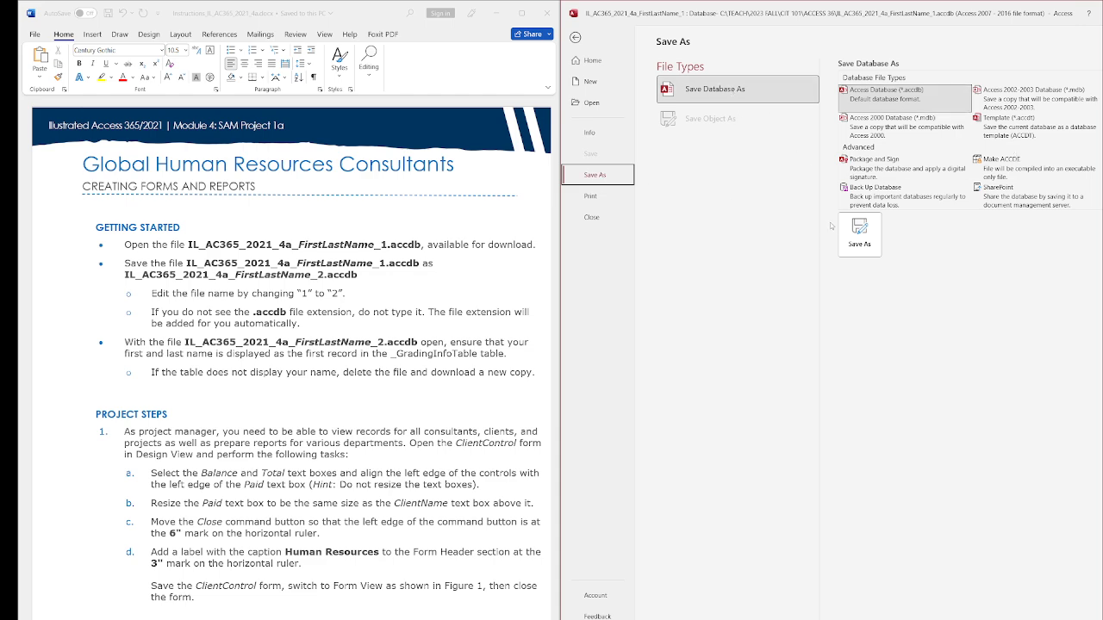
click(864, 235)
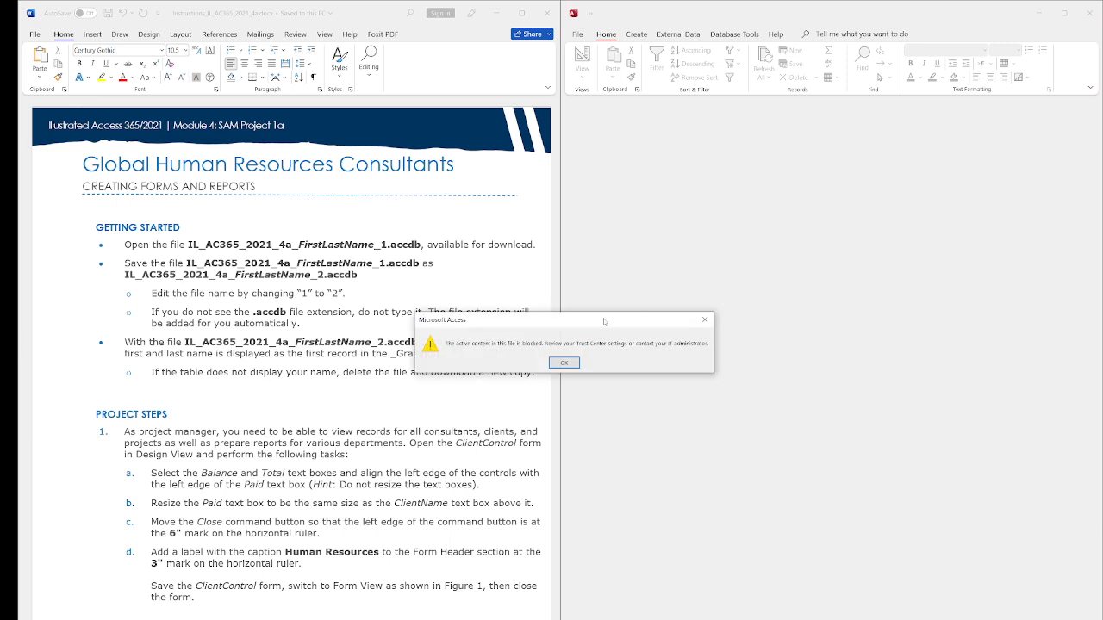
click(565, 362)
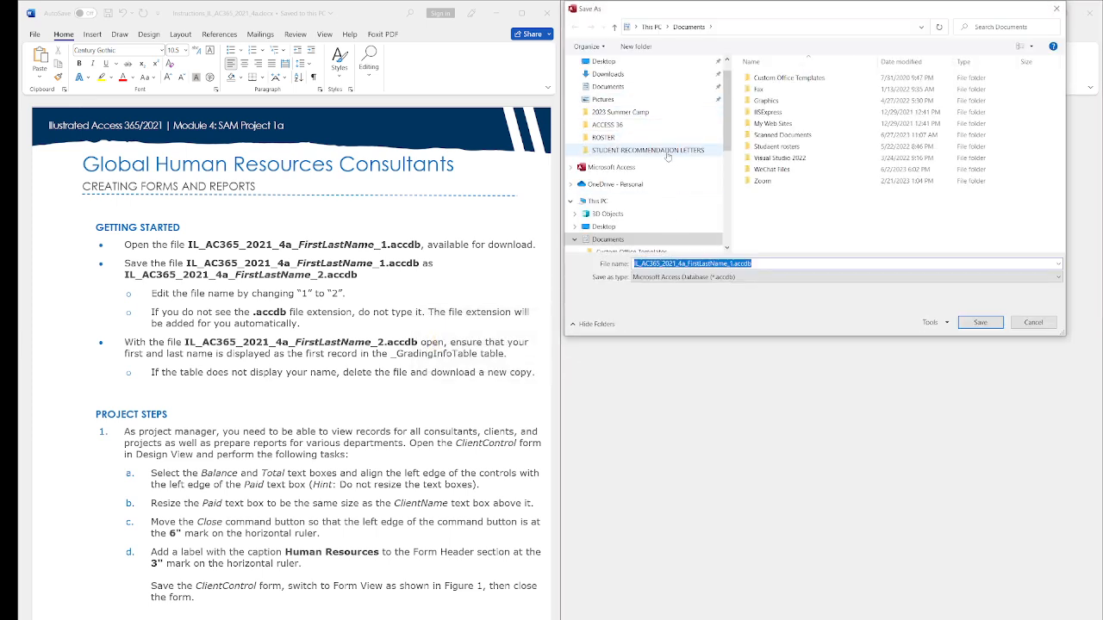
Step: Browse to the C:\TEACH\2023 FALL\CIT 101\ACCESS 36 folder as the save location for the copy
click(597, 200)
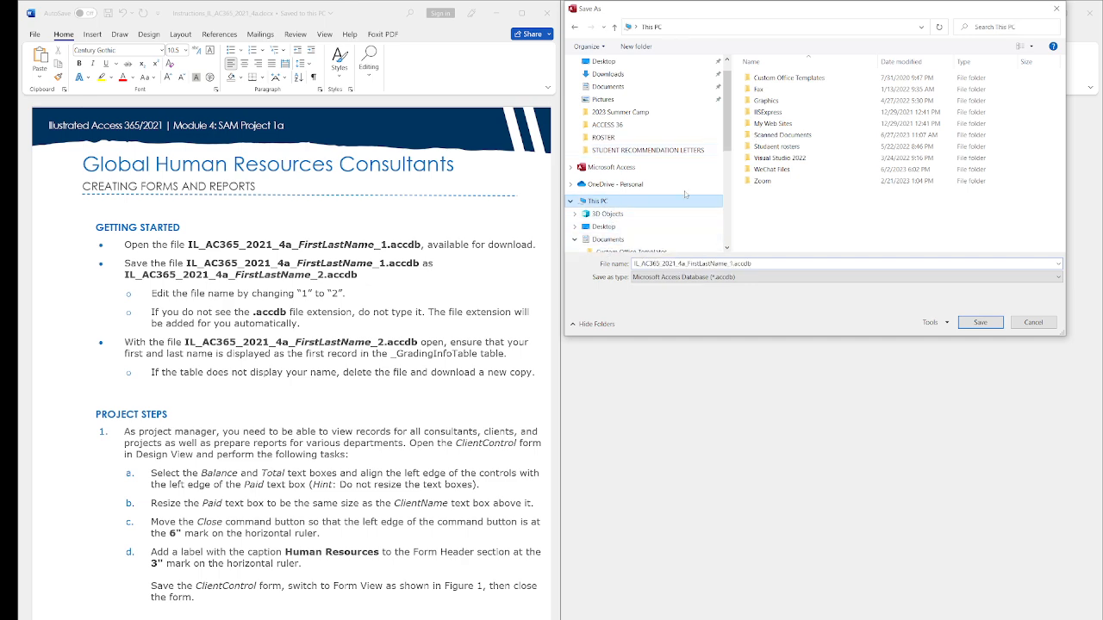
double_click(779, 217)
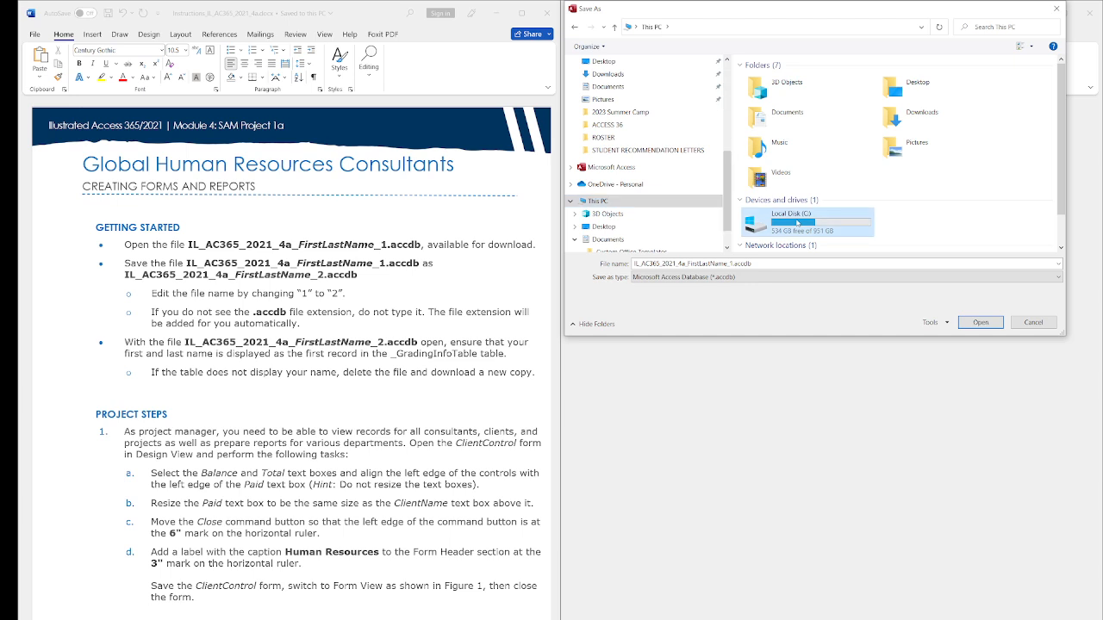
double_click(779, 192)
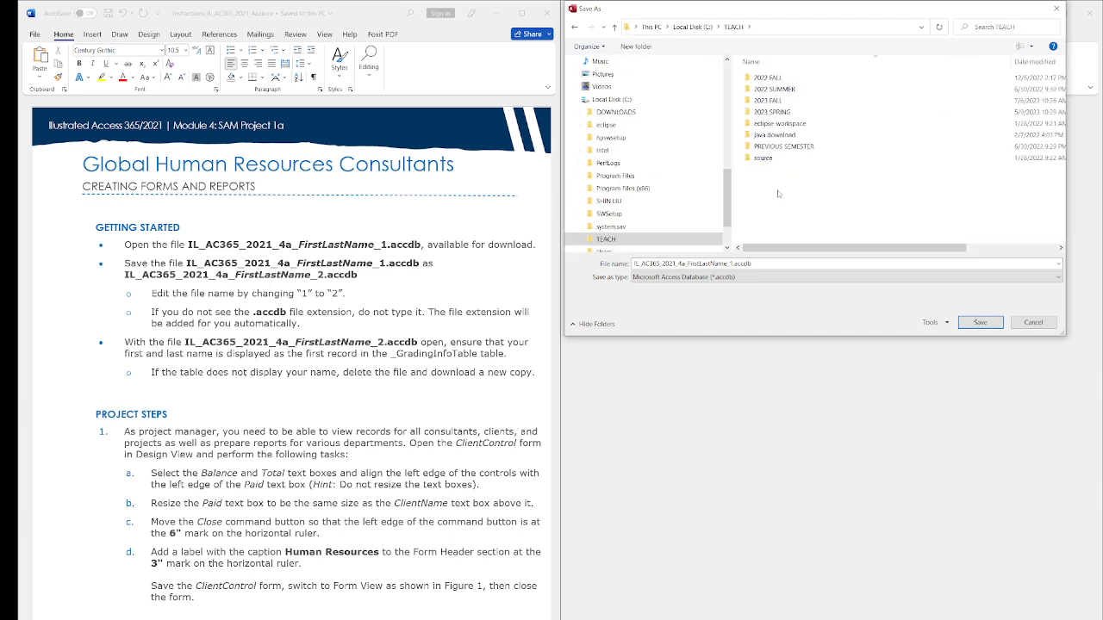
click(783, 101)
double_click(784, 100)
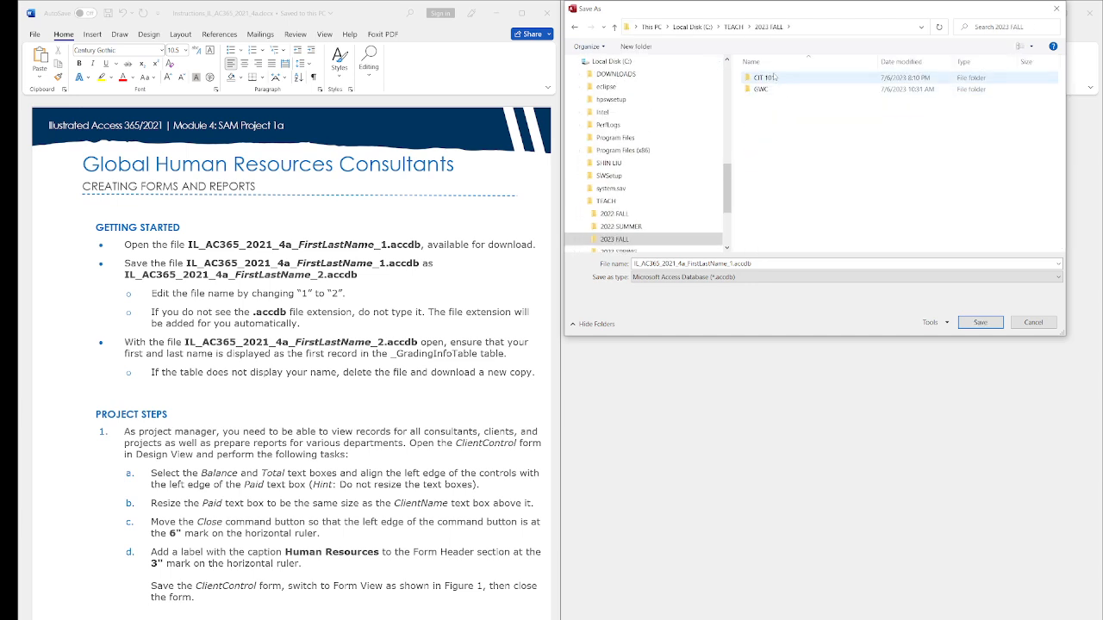
double_click(772, 78)
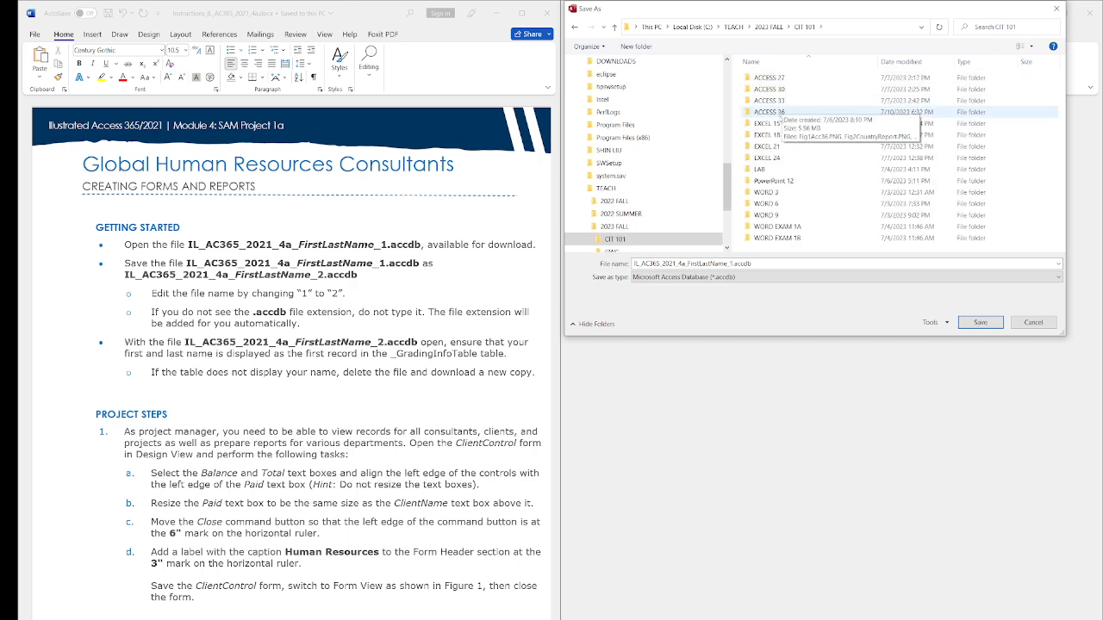
double_click(769, 112)
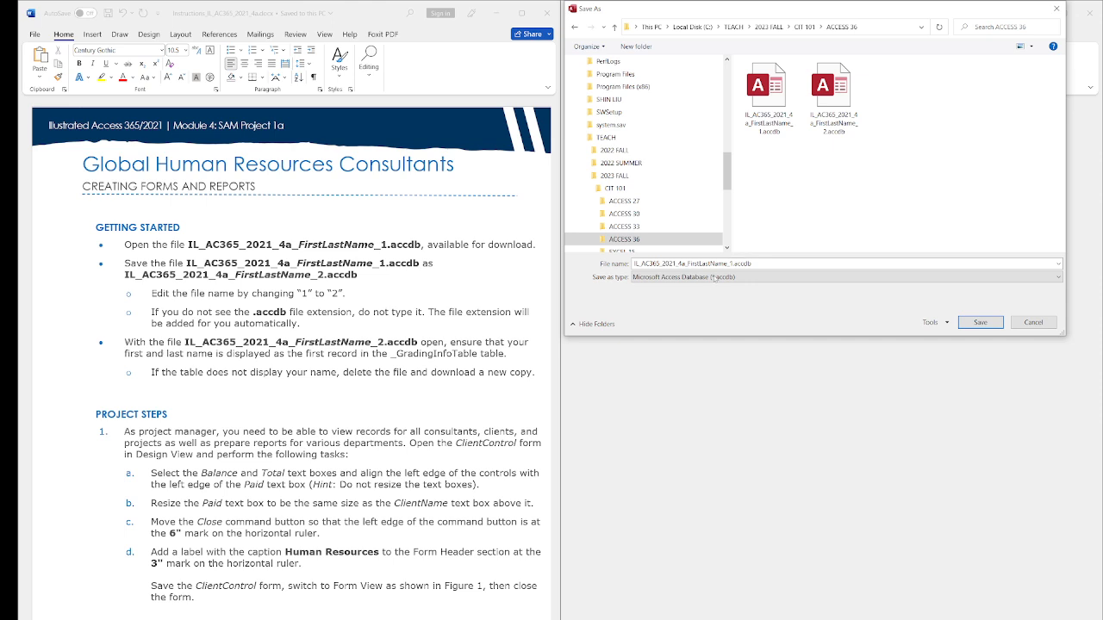
Step: Save the database copy as IL_AC365_2021_4a_FirstLastName_3.accdb and dismiss the blocked-content alert
double_click(730, 262)
drag(730, 263, 736, 263)
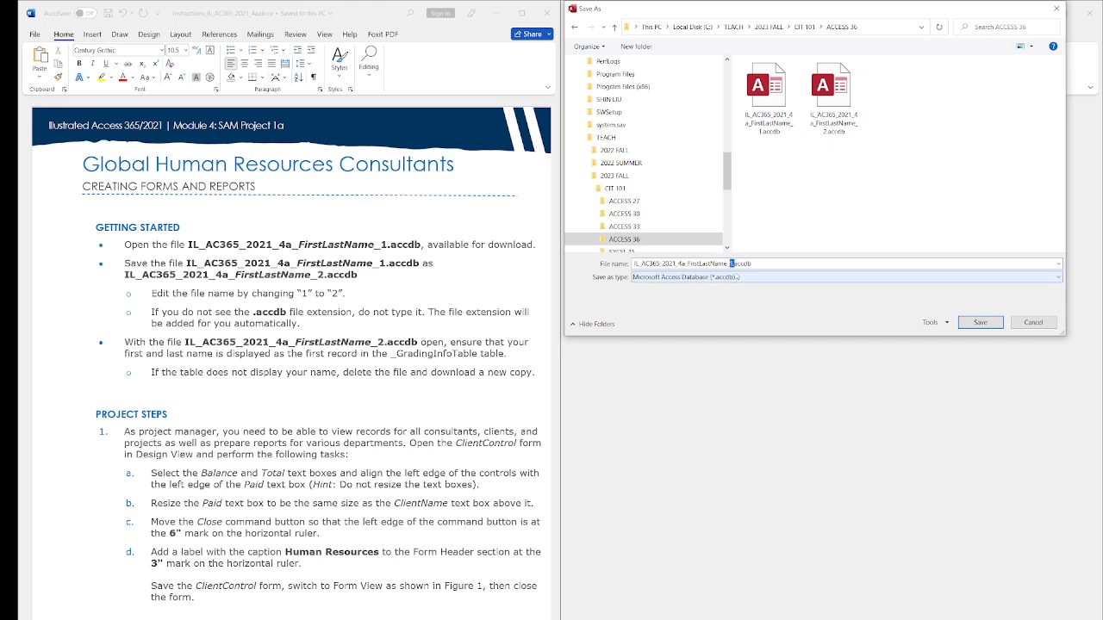
text(3)
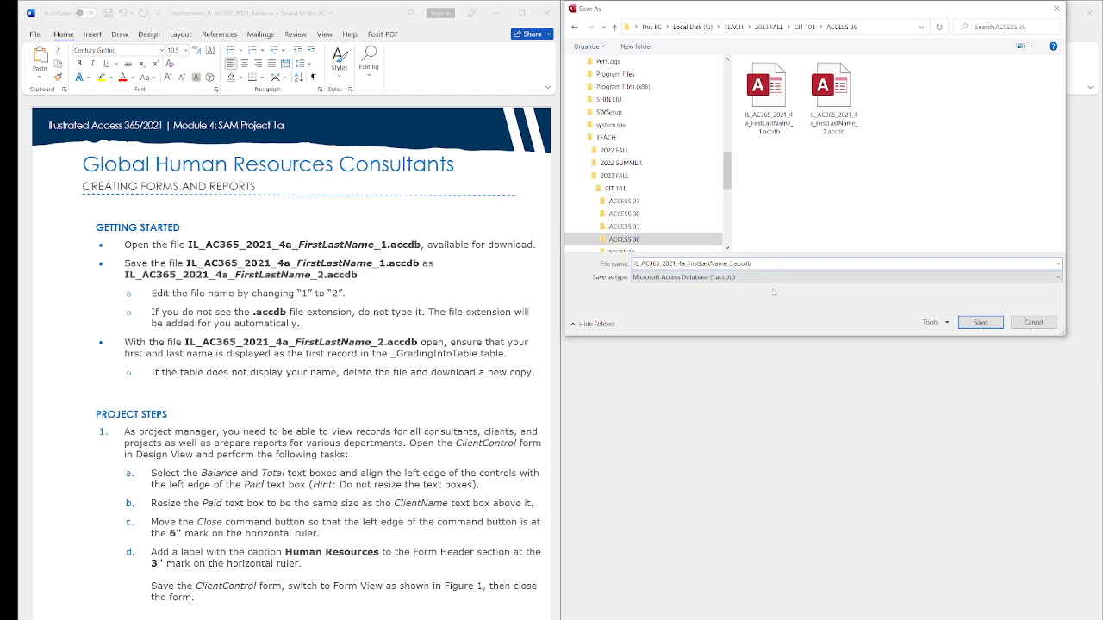
click(978, 322)
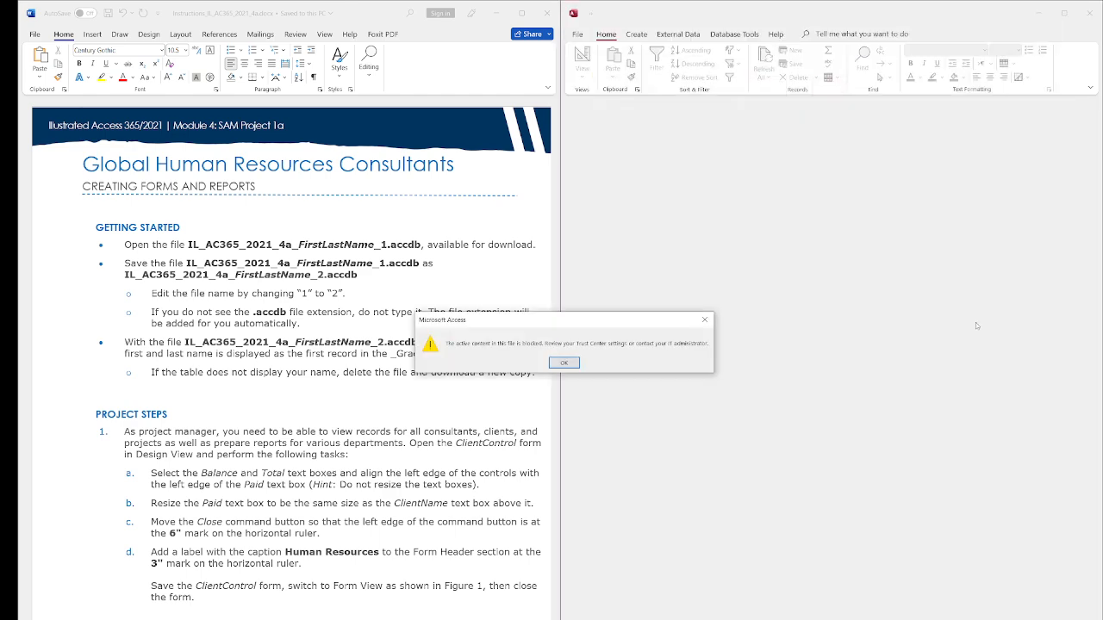
click(563, 363)
click(573, 365)
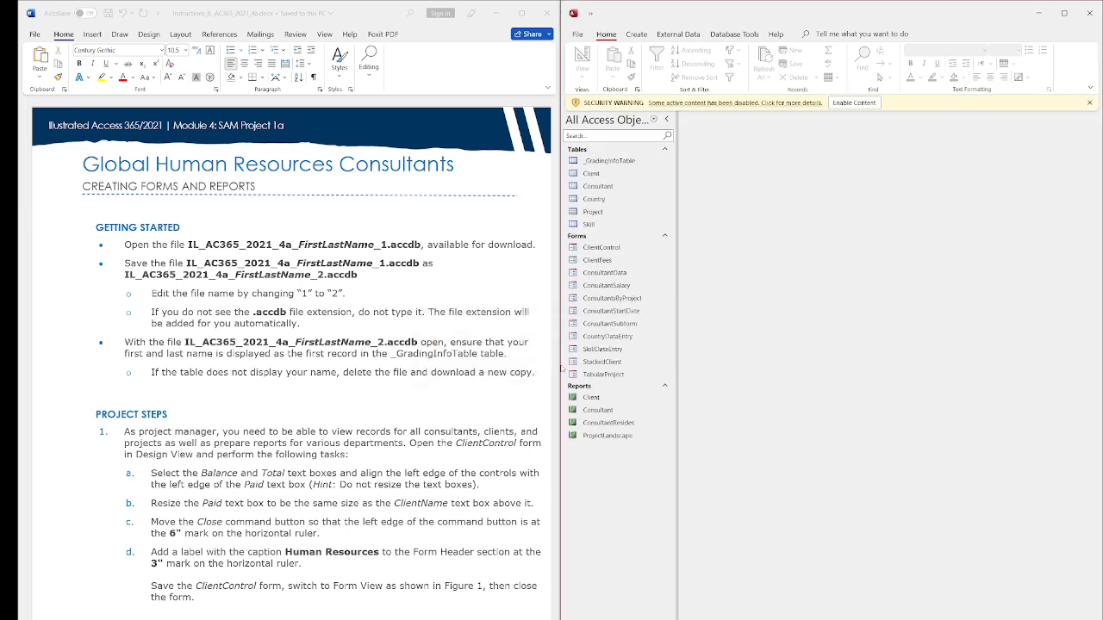
Step: Maximize the database window and open the ClientControl form in Design View
click(1069, 15)
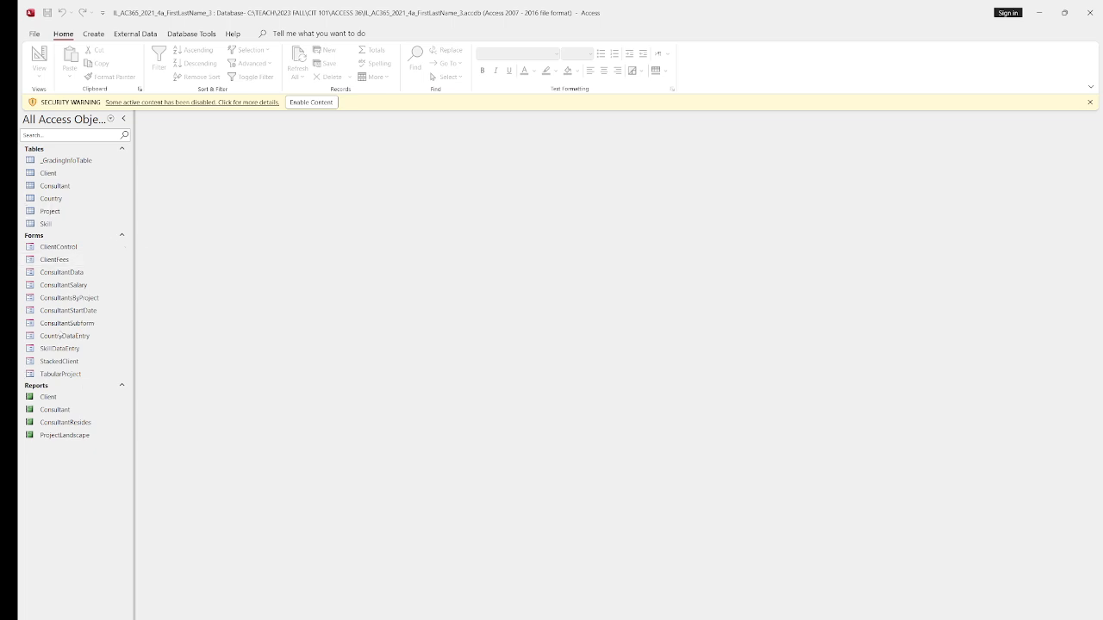
right_click(75, 248)
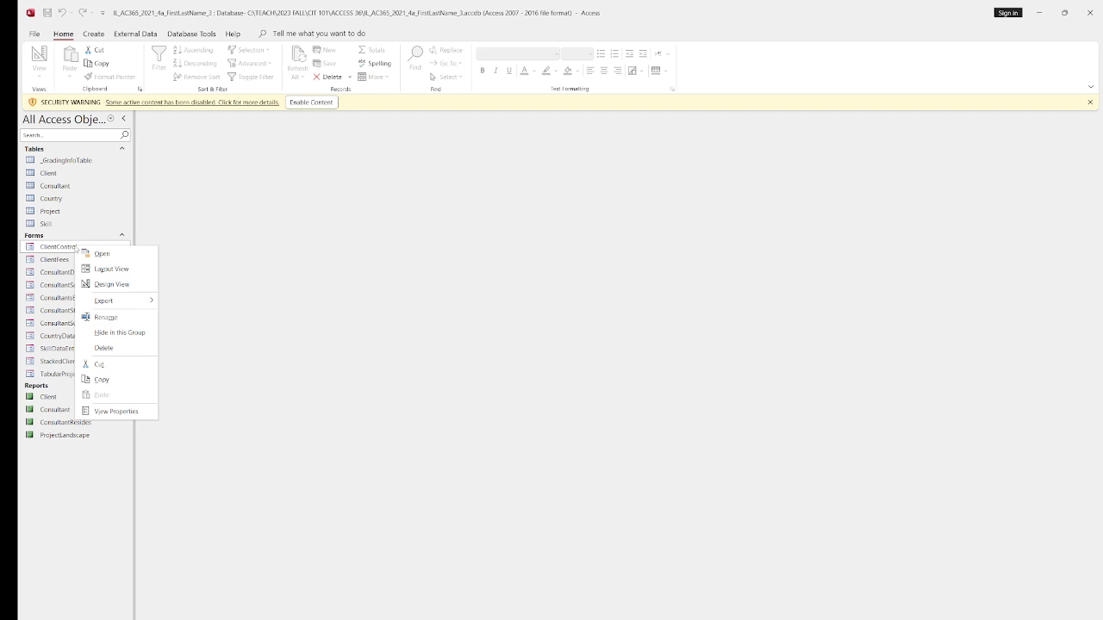
click(119, 284)
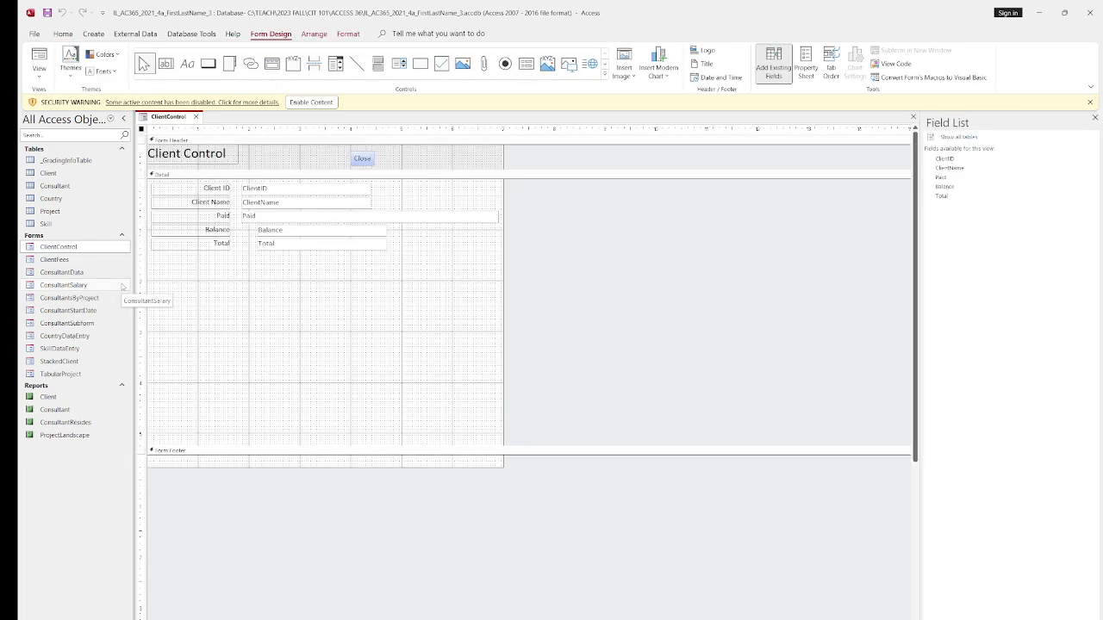
Step: Extend the left edges of the Balance and Total text boxes to line up with the left edge of the Paid text box
click(265, 303)
click(294, 230)
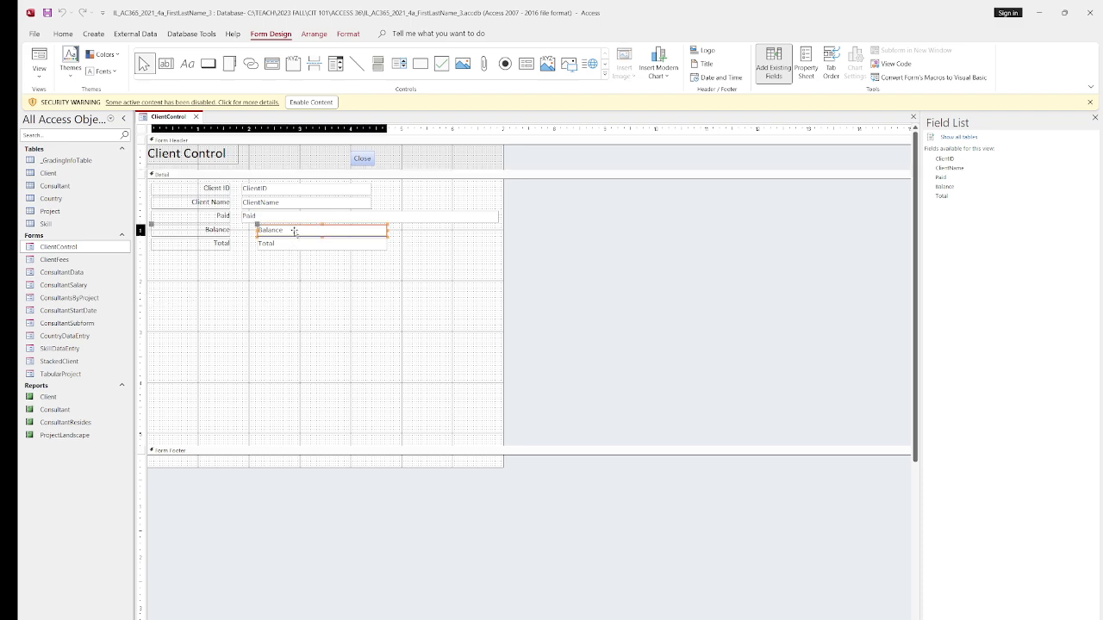
drag(256, 230, 242, 229)
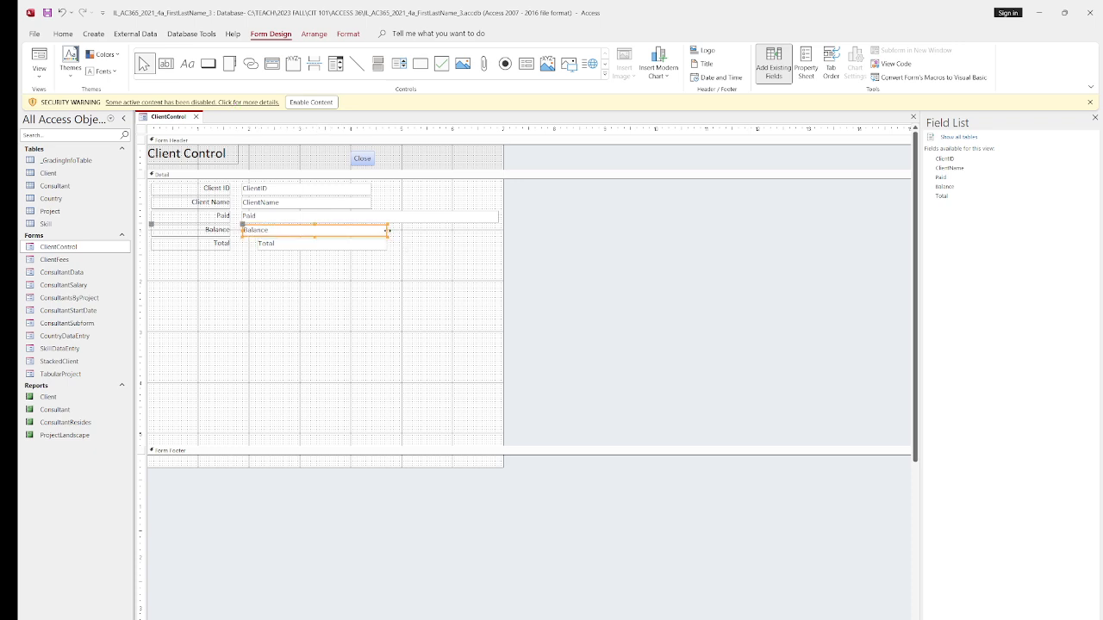
click(380, 229)
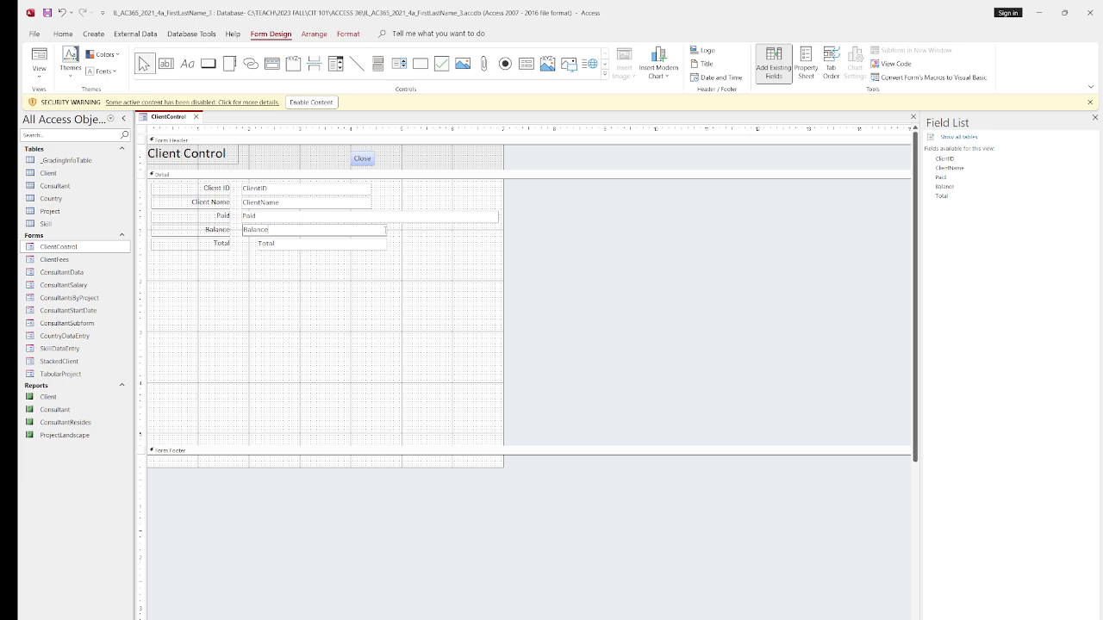
click(272, 244)
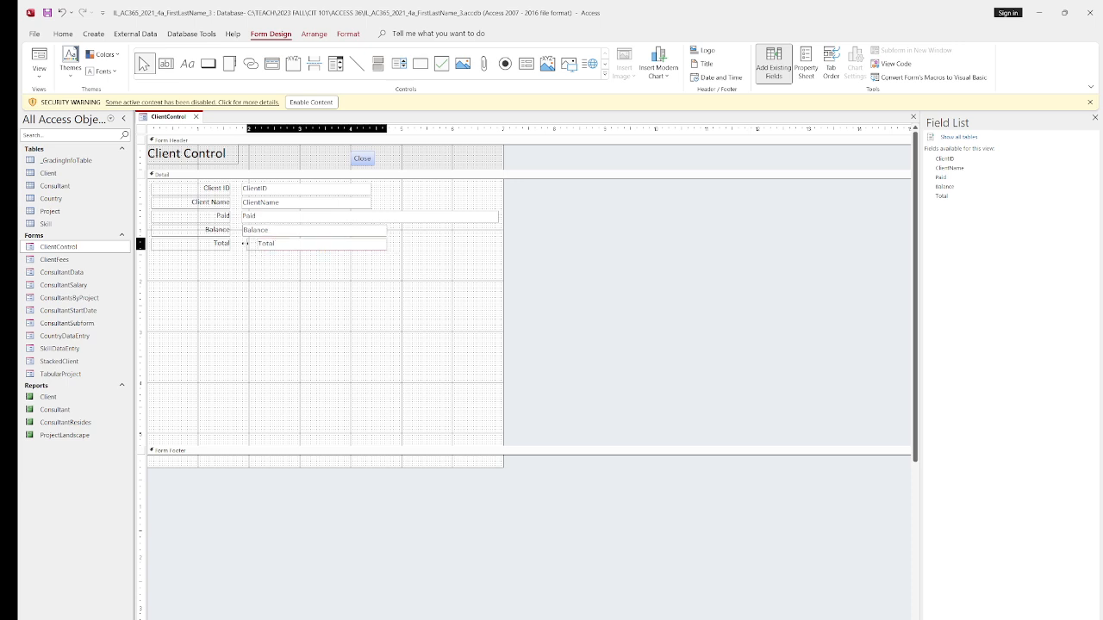
drag(243, 244, 242, 244)
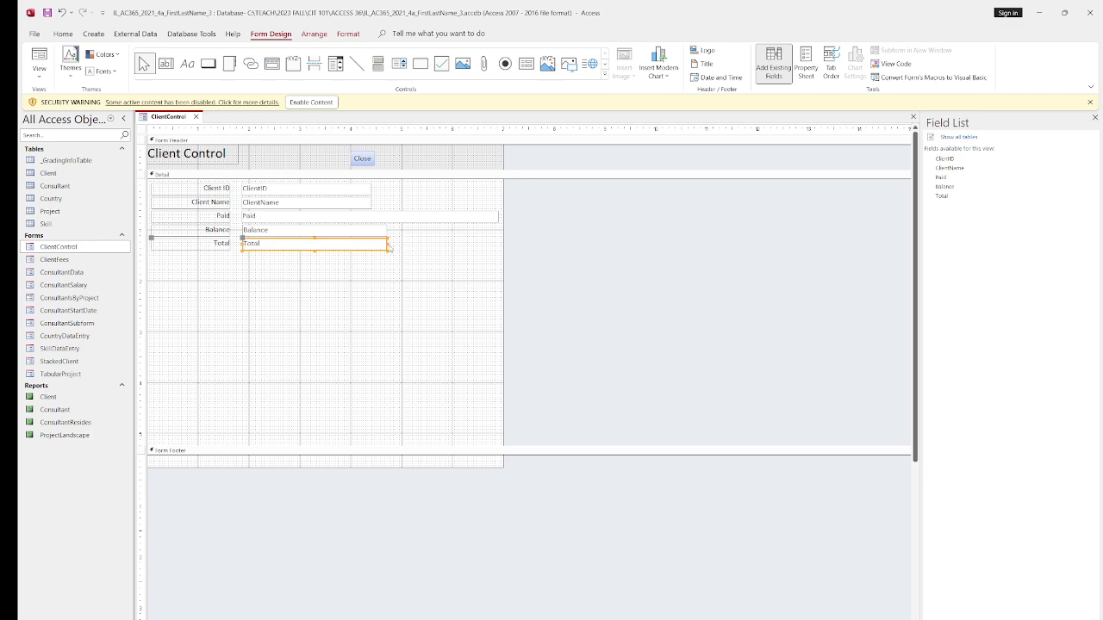
Step: Narrow the Total, Balance and Paid text boxes to match the width of the ClientName text box
mouse_move(388, 243)
mouse_down()
mouse_move(373, 244)
mouse_move(372, 231)
mouse_up()
click(375, 230)
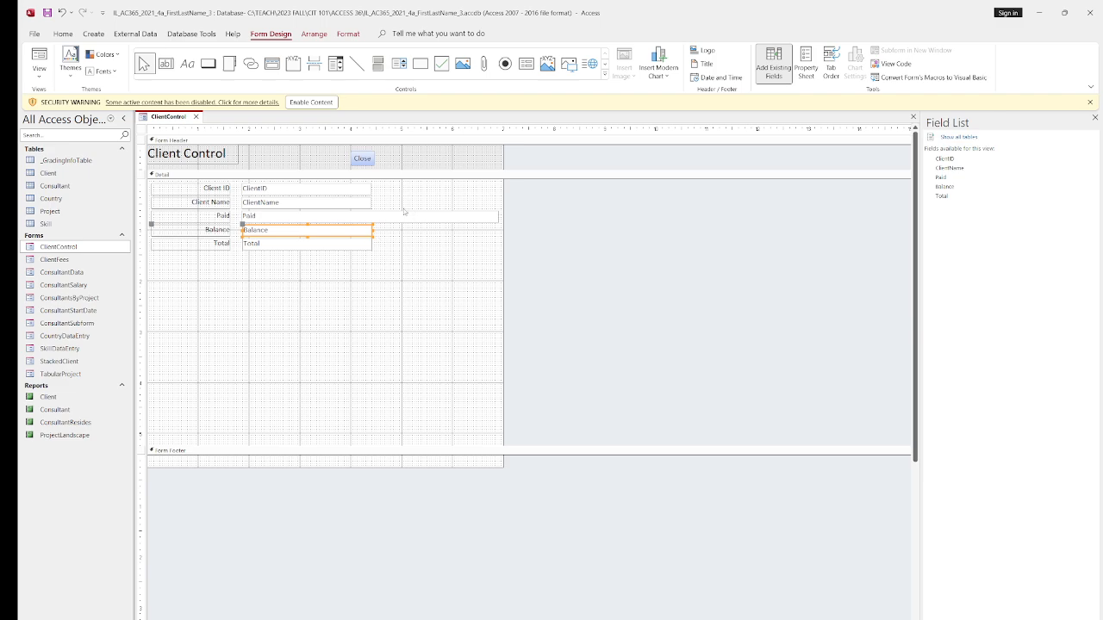
click(465, 217)
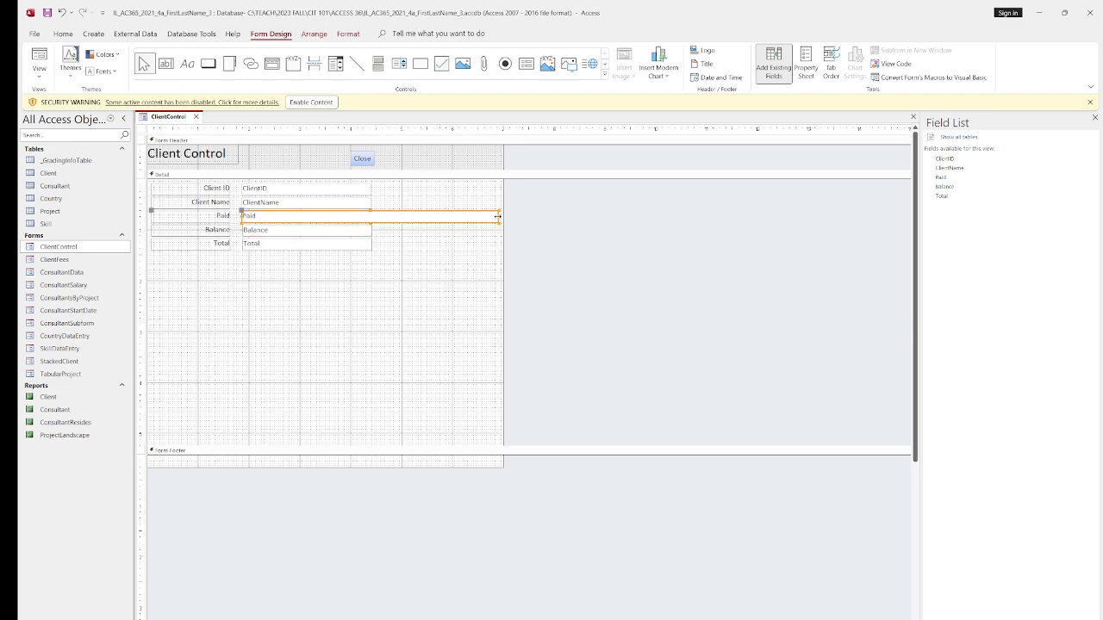
drag(498, 217, 369, 217)
click(454, 327)
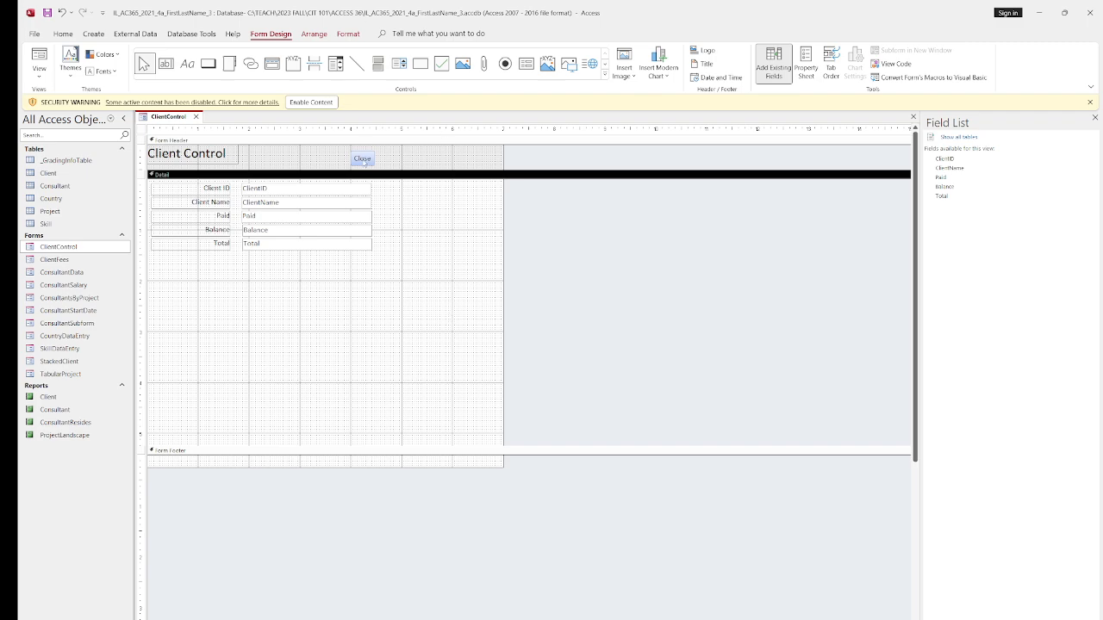
Step: In the Form Header, move the Close button's left edge to the 6" mark and add a label captioned Human Resources at the 3" mark
drag(362, 159, 465, 161)
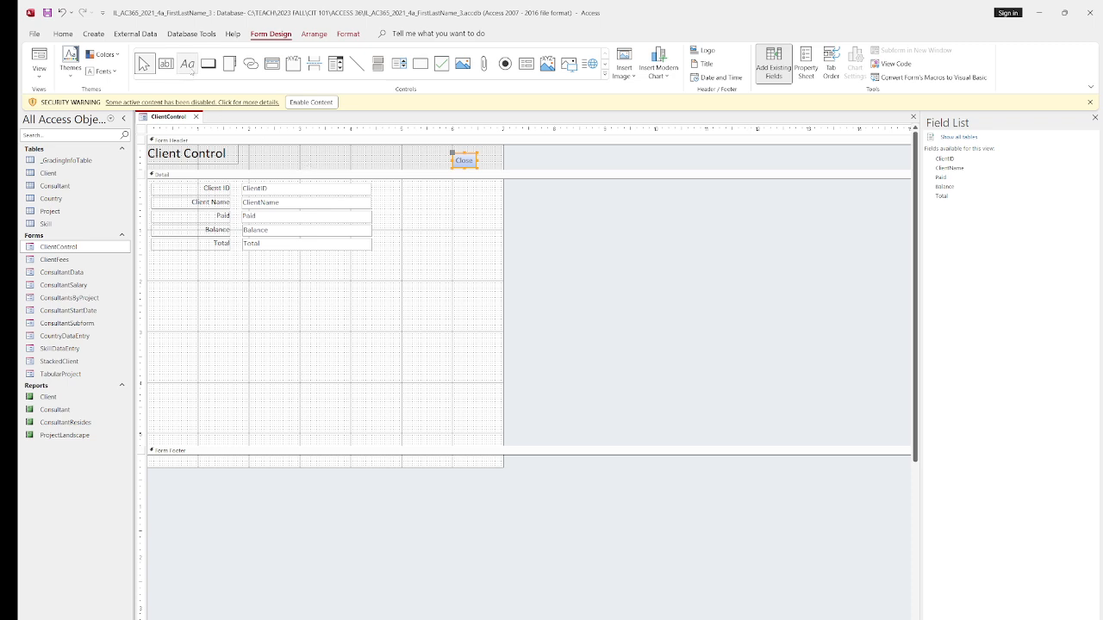
click(190, 69)
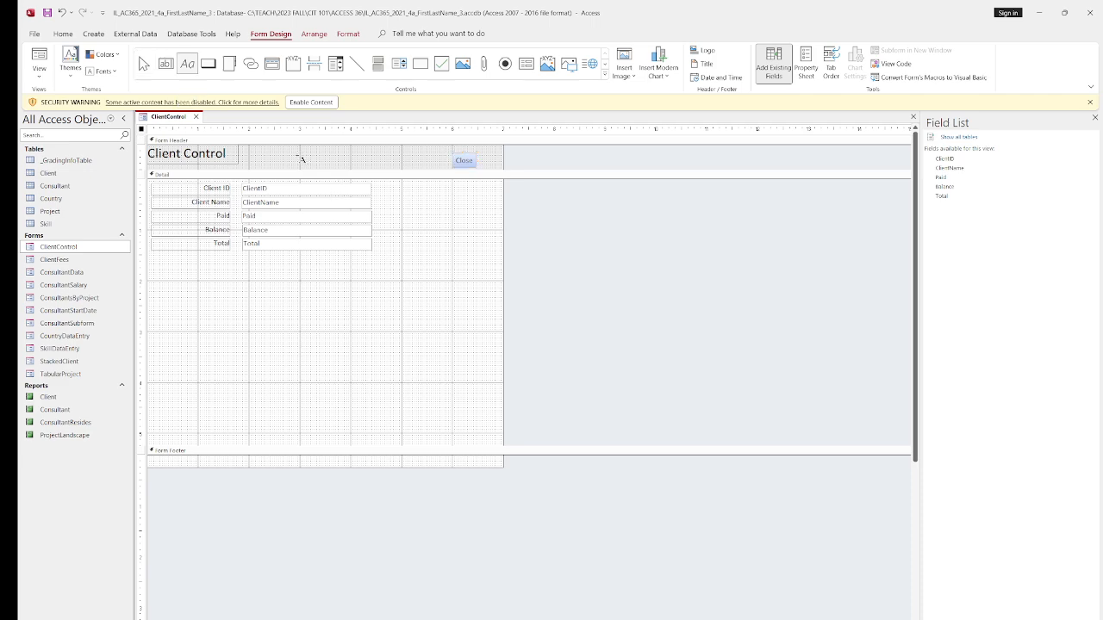
drag(305, 157, 372, 171)
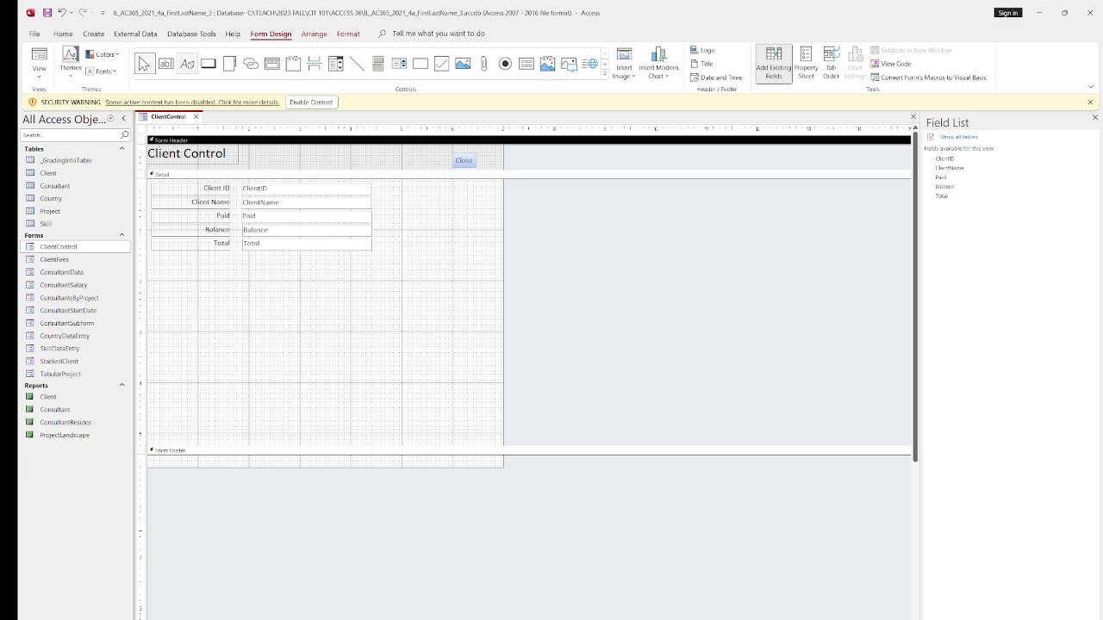
click(187, 63)
drag(303, 153, 386, 165)
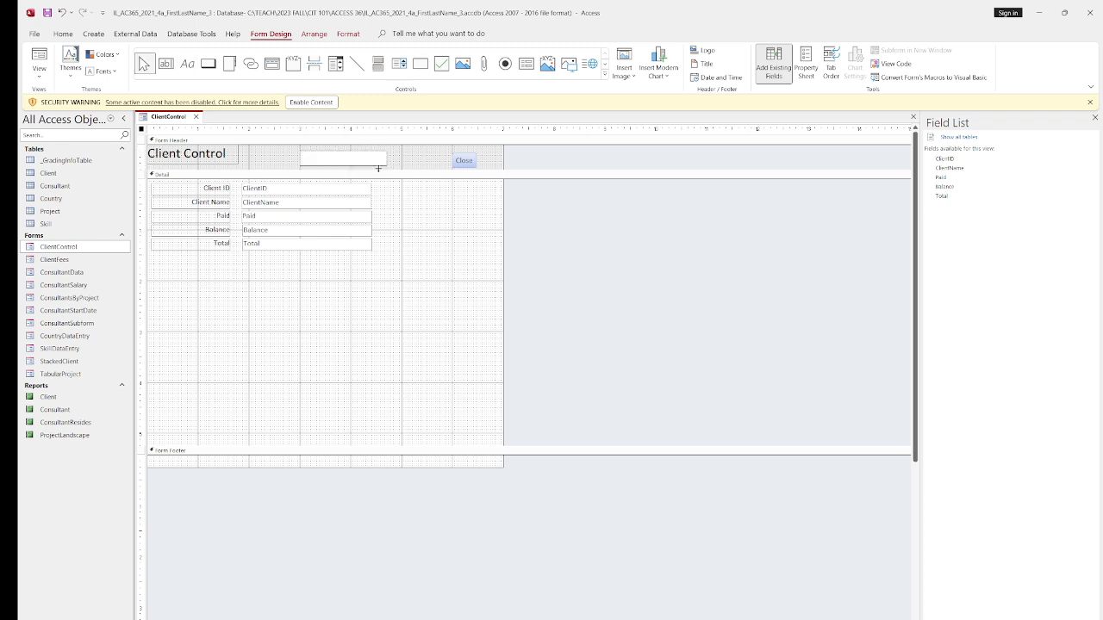
text(Human Resources)
click(458, 196)
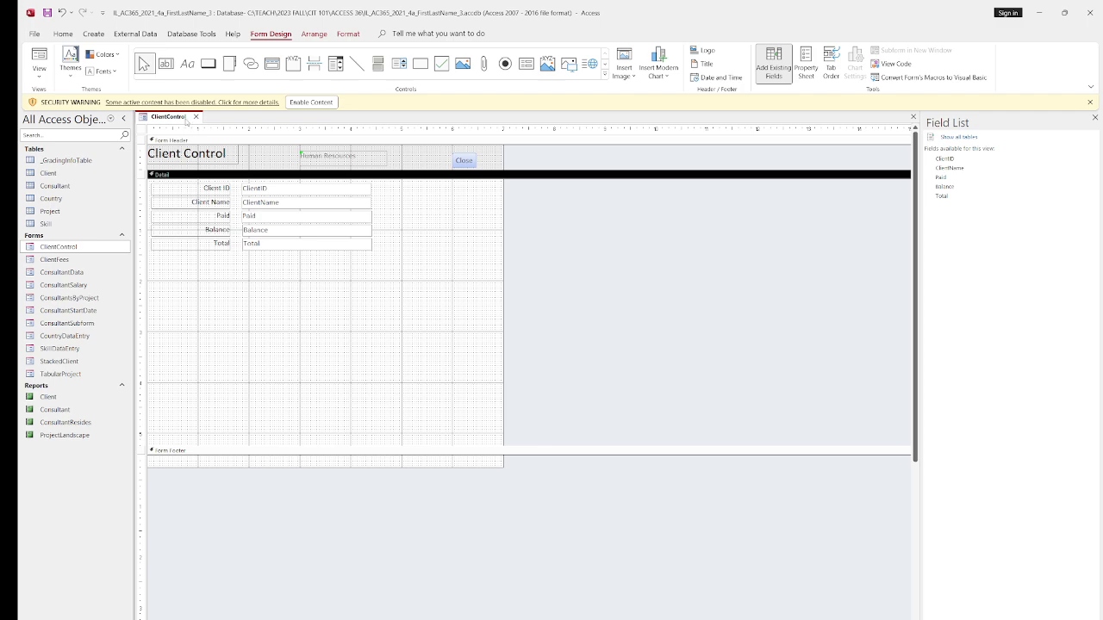
Step: Save the ClientControl form's design changes and close the form
right_click(186, 119)
click(203, 125)
click(195, 116)
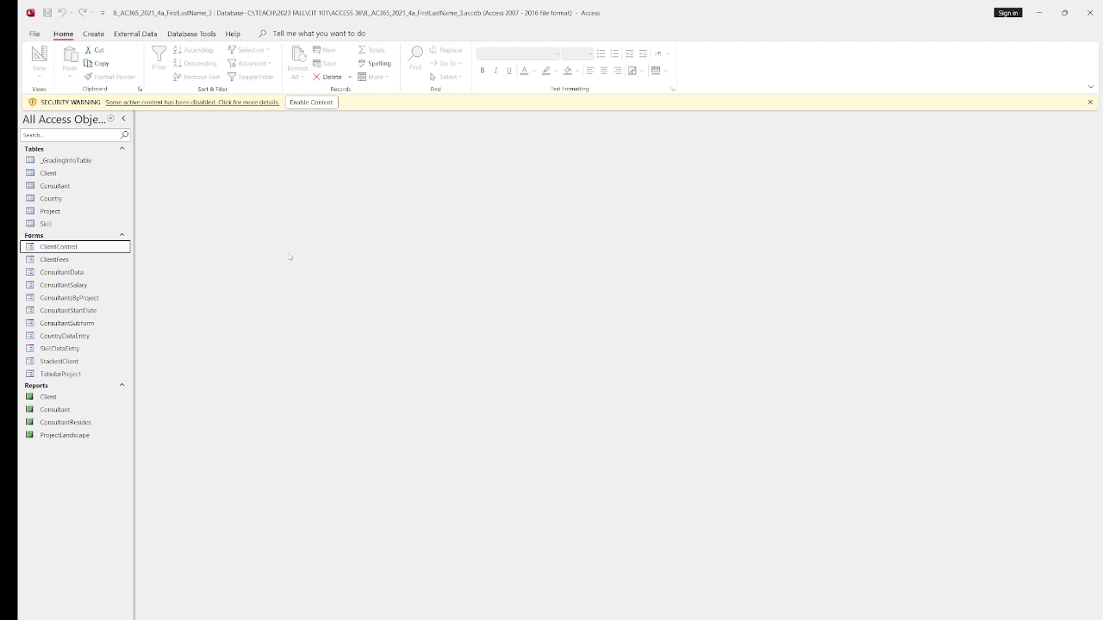
Step: Open the ConsultantData form in Design View
click(72, 273)
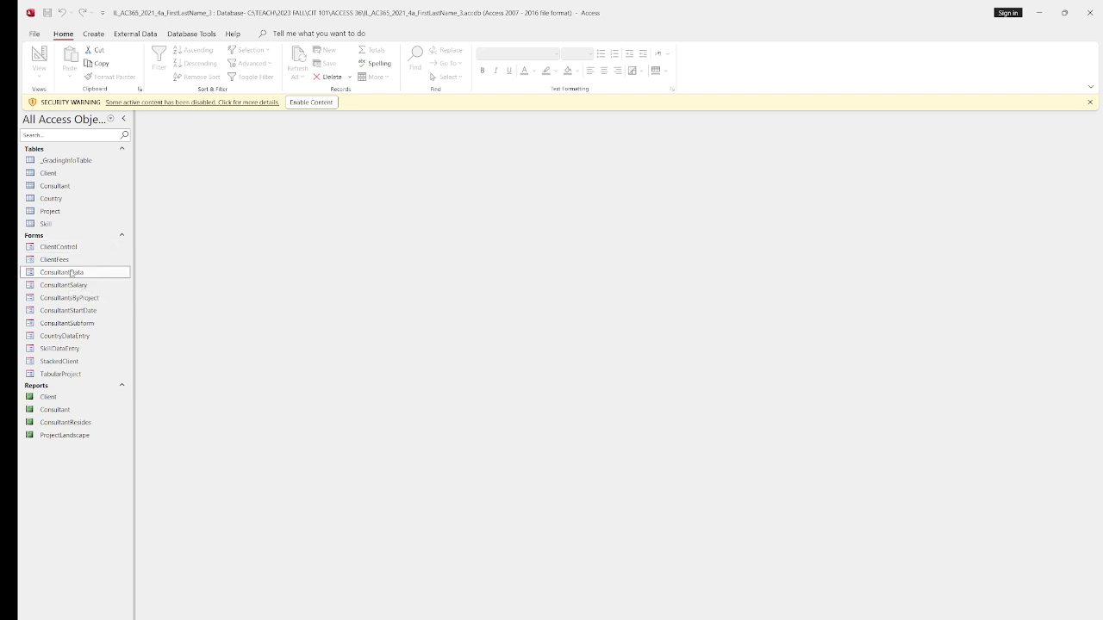
right_click(71, 274)
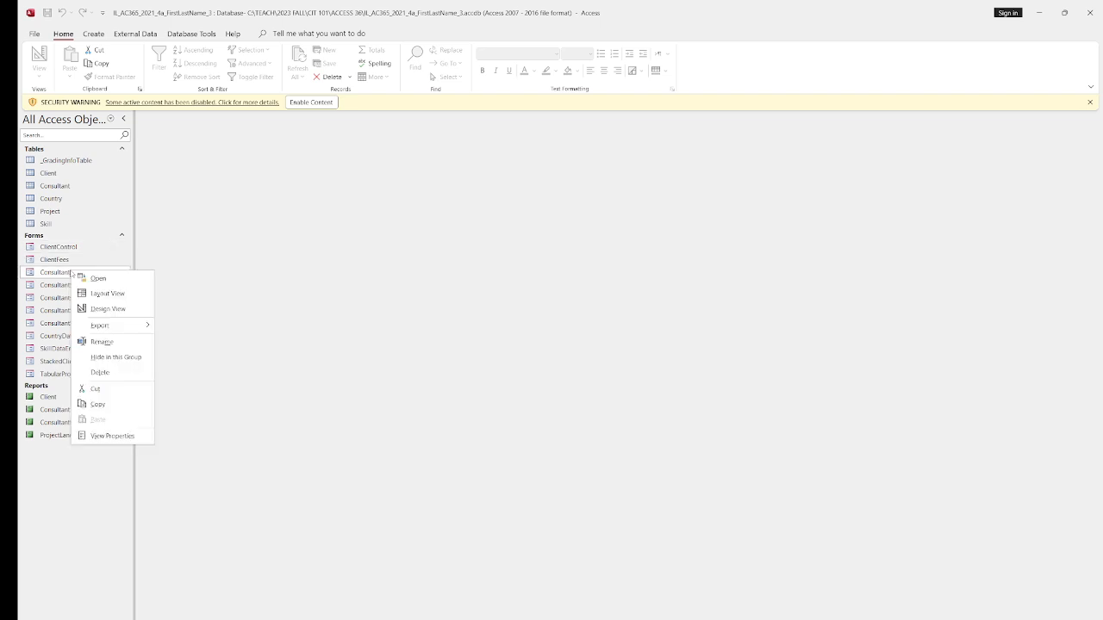
click(112, 310)
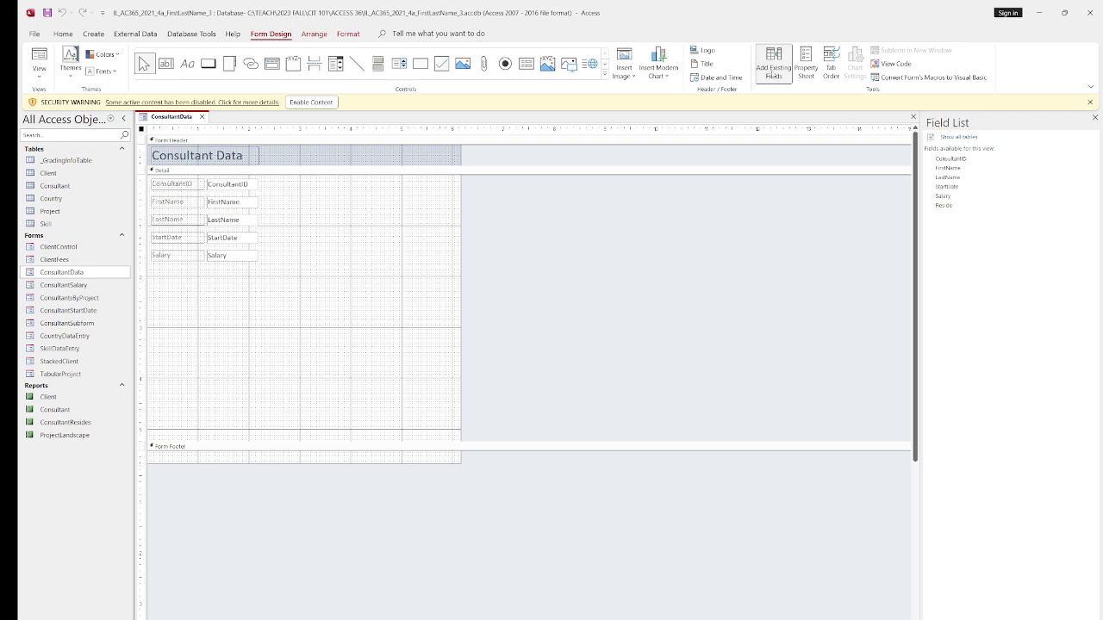
Step: Add the Reside field to the Detail section of the form, placing its text box directly below the Salary text box
click(772, 72)
click(773, 72)
drag(943, 205, 241, 233)
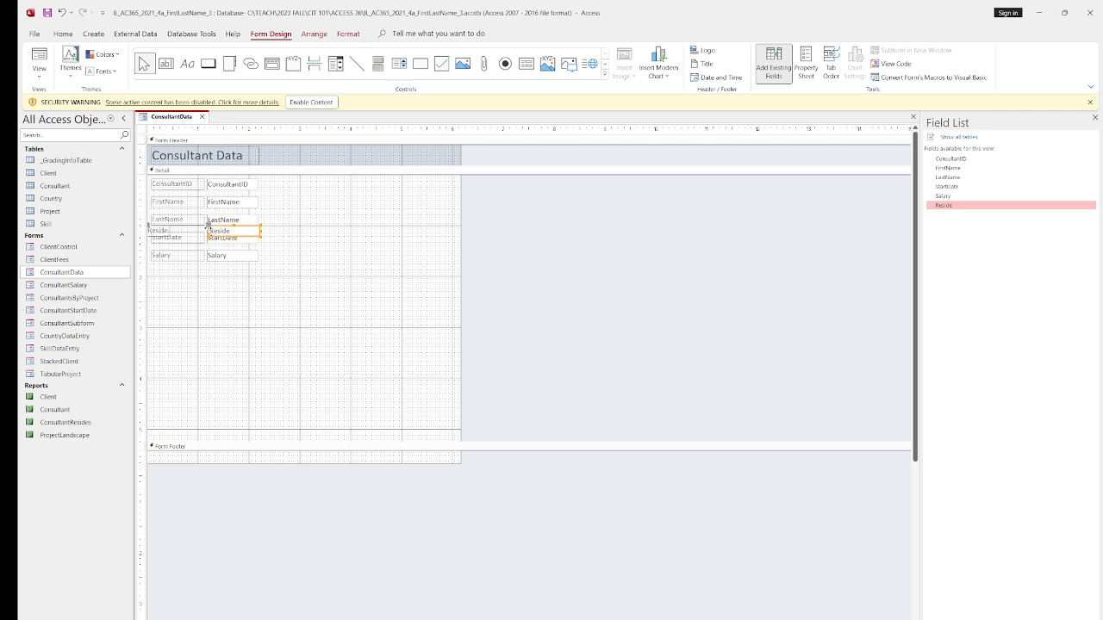
drag(208, 226, 207, 273)
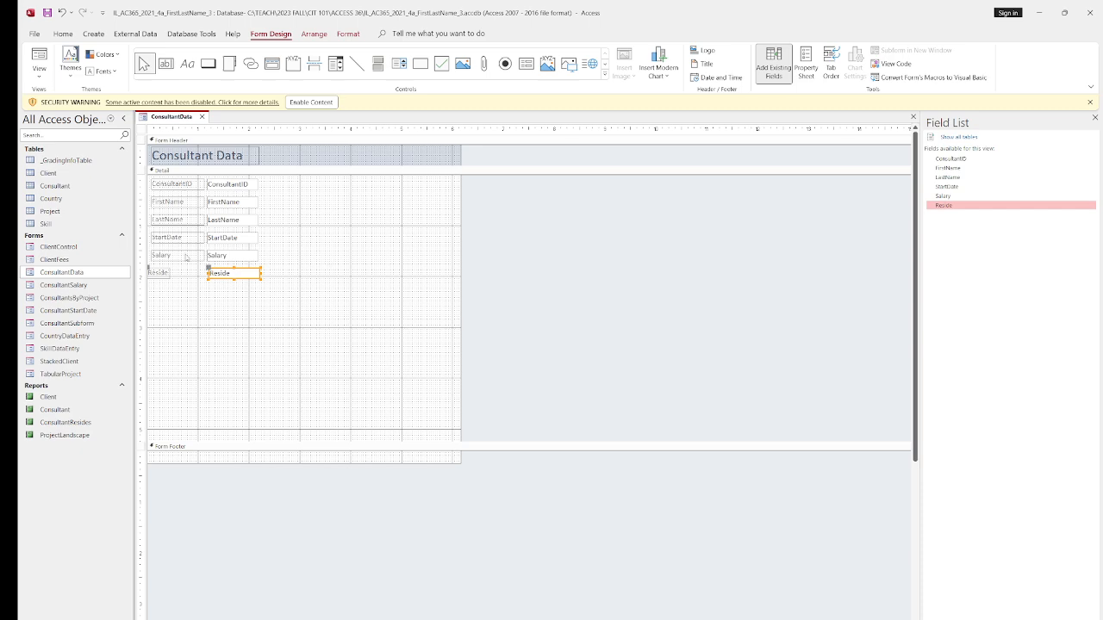
Step: Delete the Reside label and align the left edge of the Reside text box with the text boxes above it
click(159, 274)
key(Delete)
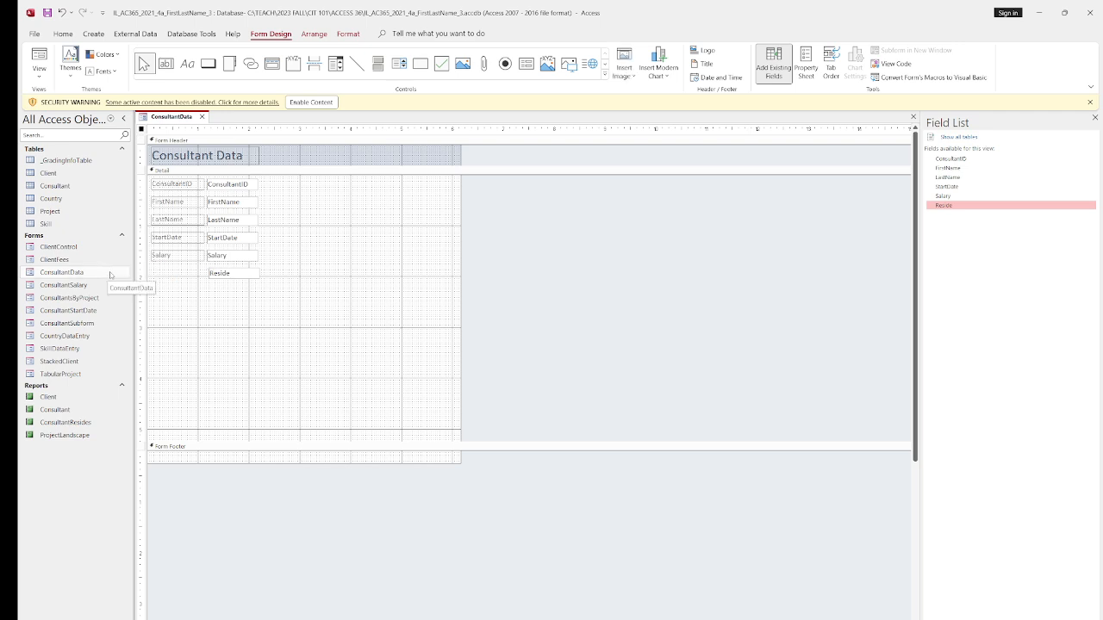
click(226, 273)
drag(226, 273, 223, 274)
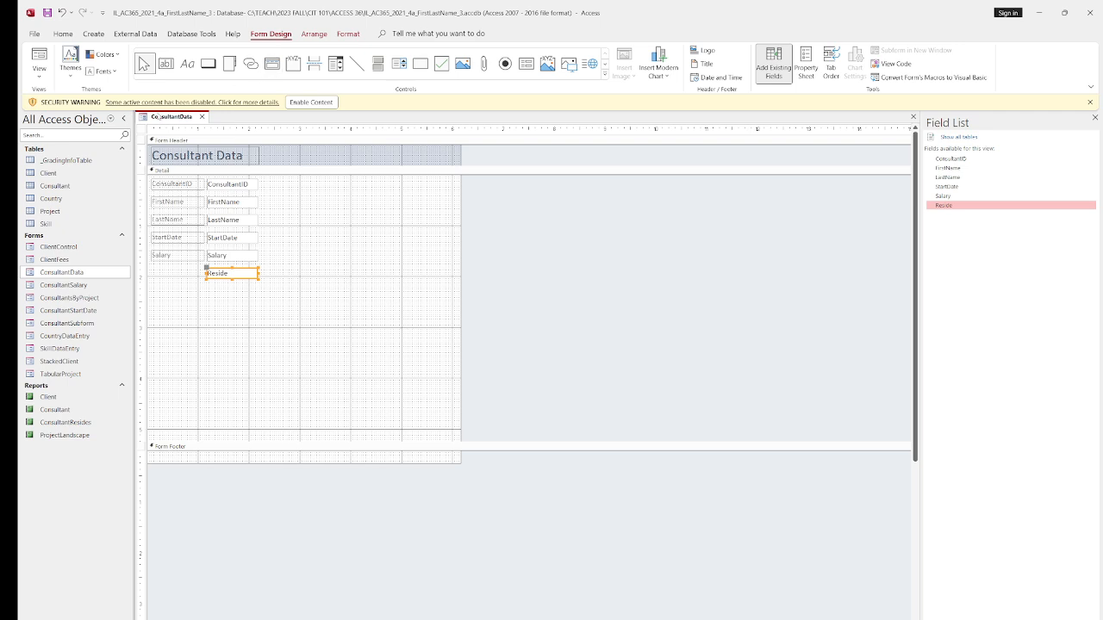
Step: Save the ConsultantData form's design changes and close the form
right_click(172, 118)
click(191, 125)
click(202, 117)
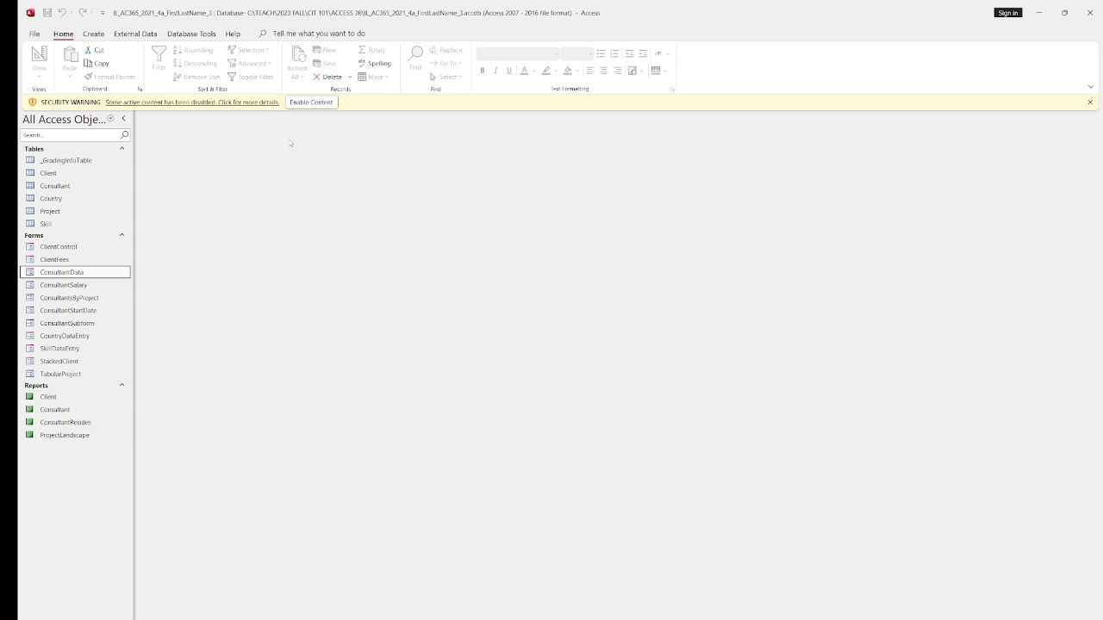
Step: Open the StackedClient form in Layout View
click(102, 361)
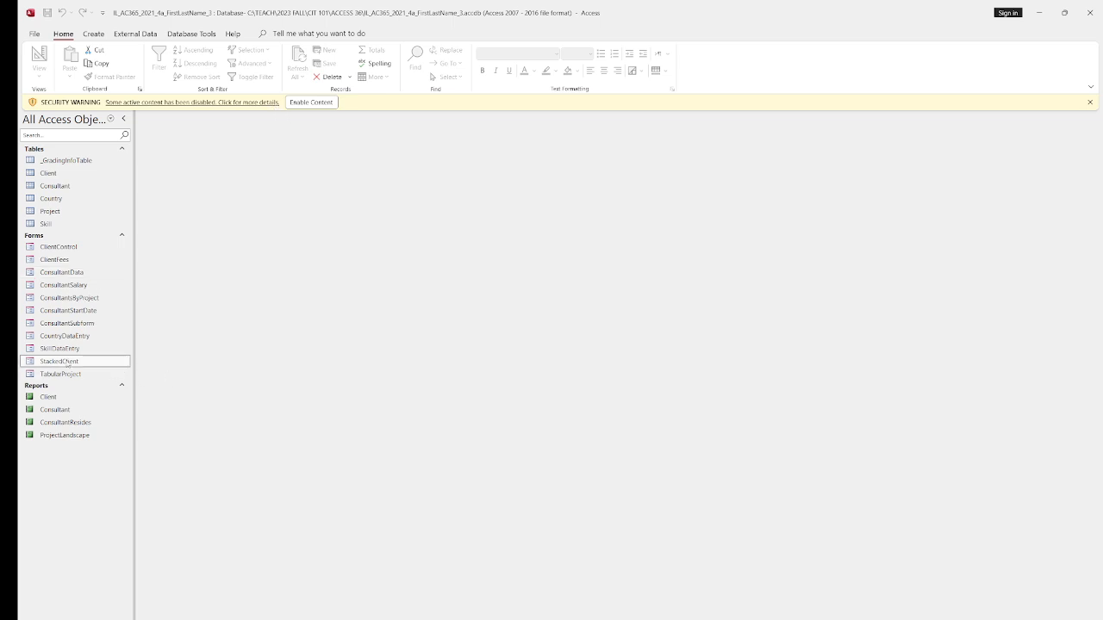
right_click(98, 362)
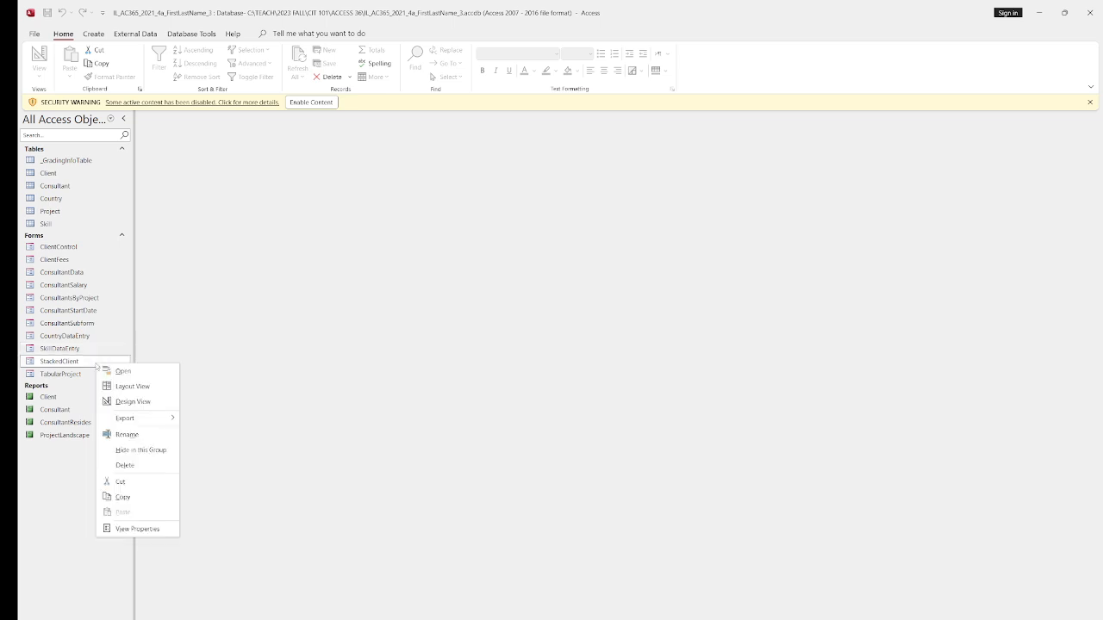
click(129, 387)
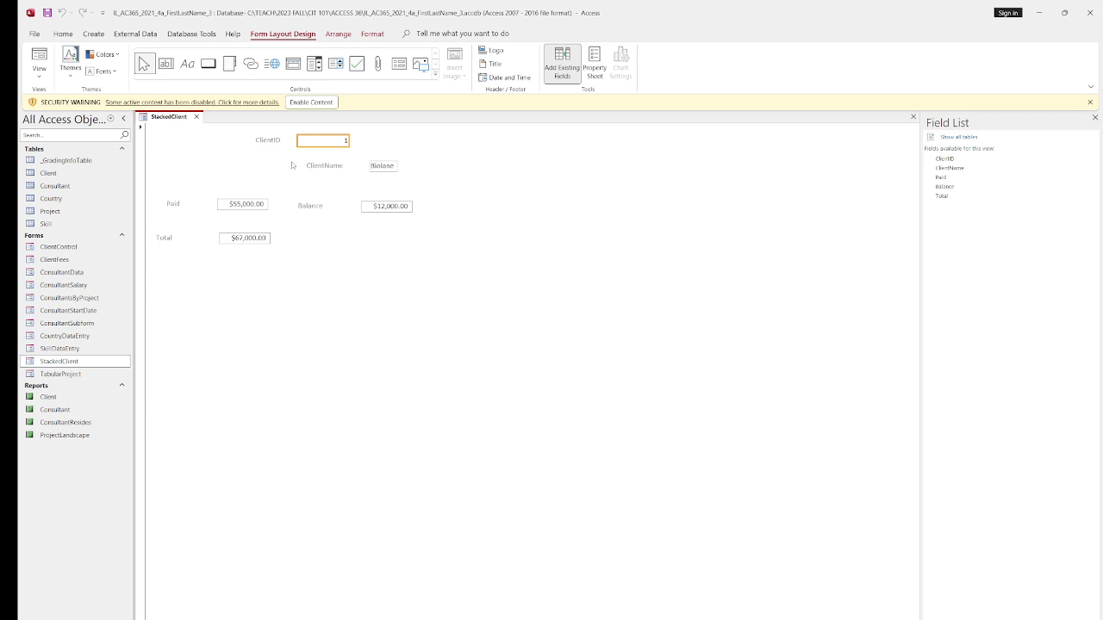
click(270, 143)
shift+click(332, 140)
shift+click(327, 166)
shift+click(383, 166)
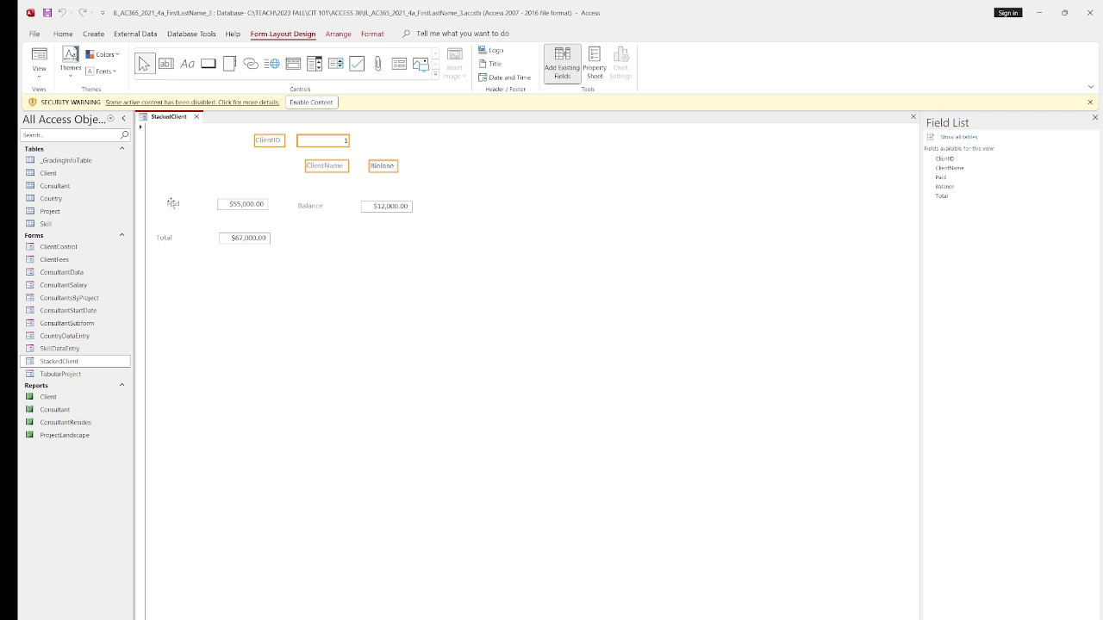
shift+click(175, 204)
click(244, 214)
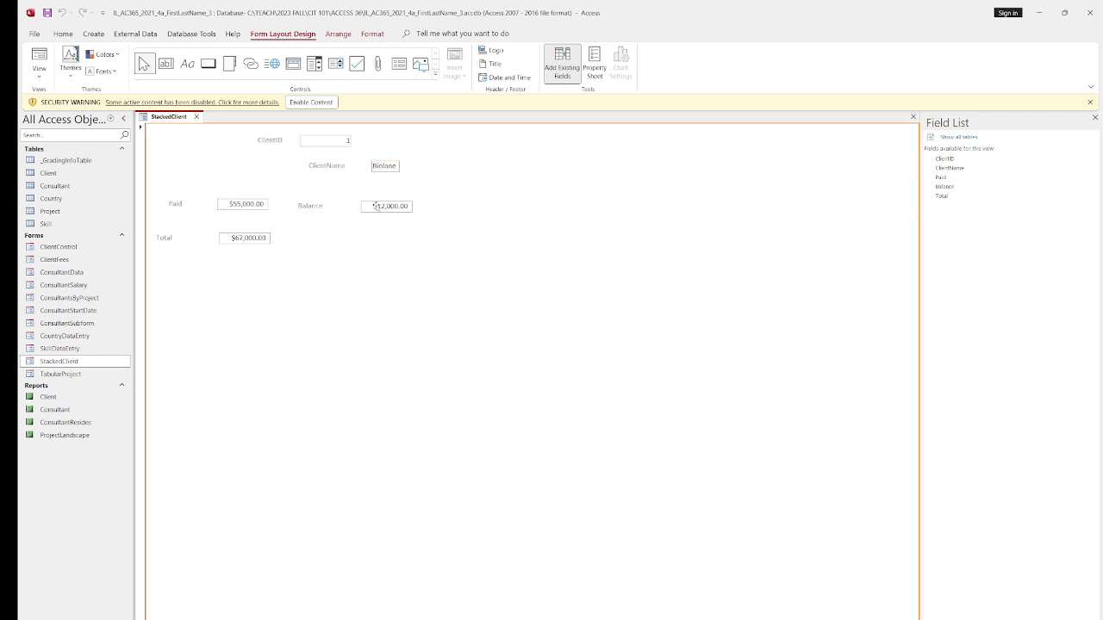
click(301, 207)
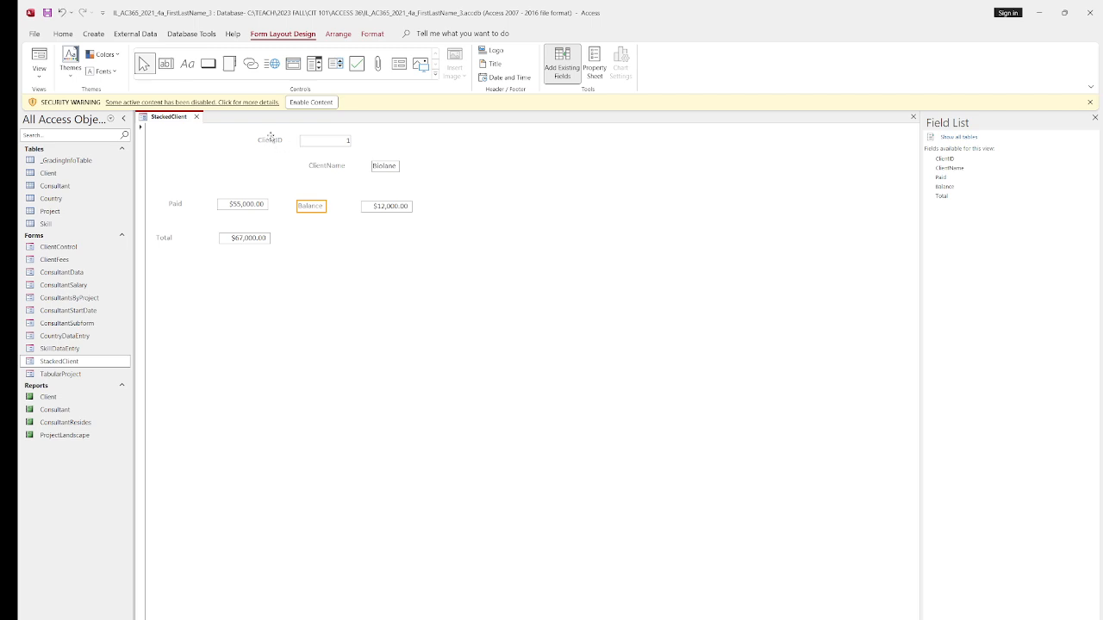
Step: Apply a Stacked layout to all ClientID, ClientName, Paid, Balance and Total labels and text boxes
click(272, 143)
ctrl+click(313, 143)
ctrl+click(318, 166)
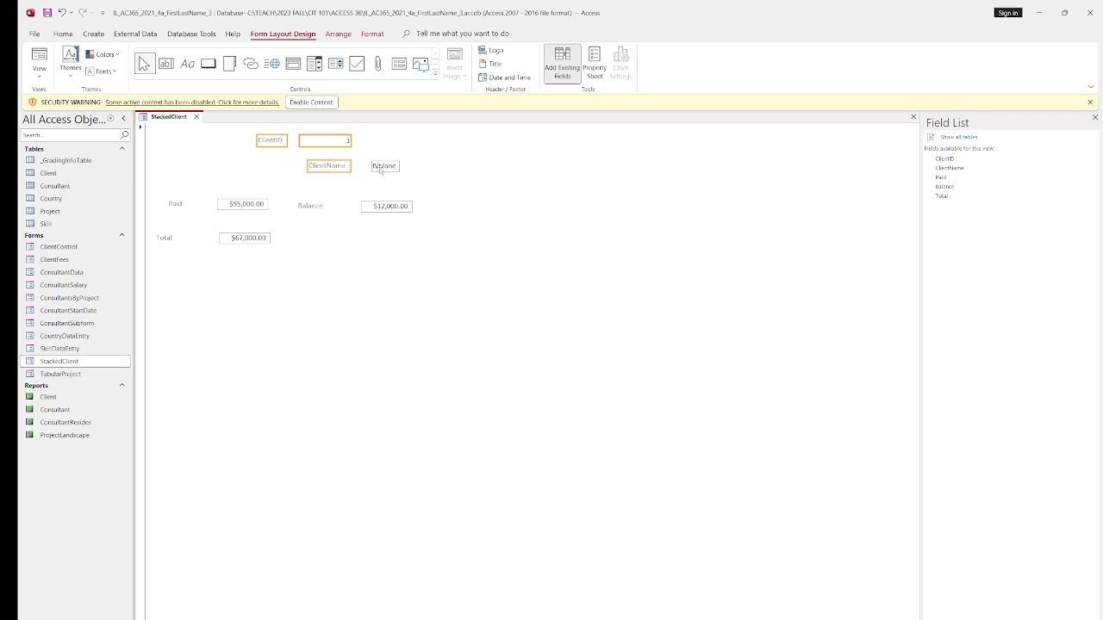
ctrl+click(381, 167)
ctrl+click(175, 207)
ctrl+click(250, 207)
ctrl+click(312, 207)
ctrl+click(387, 211)
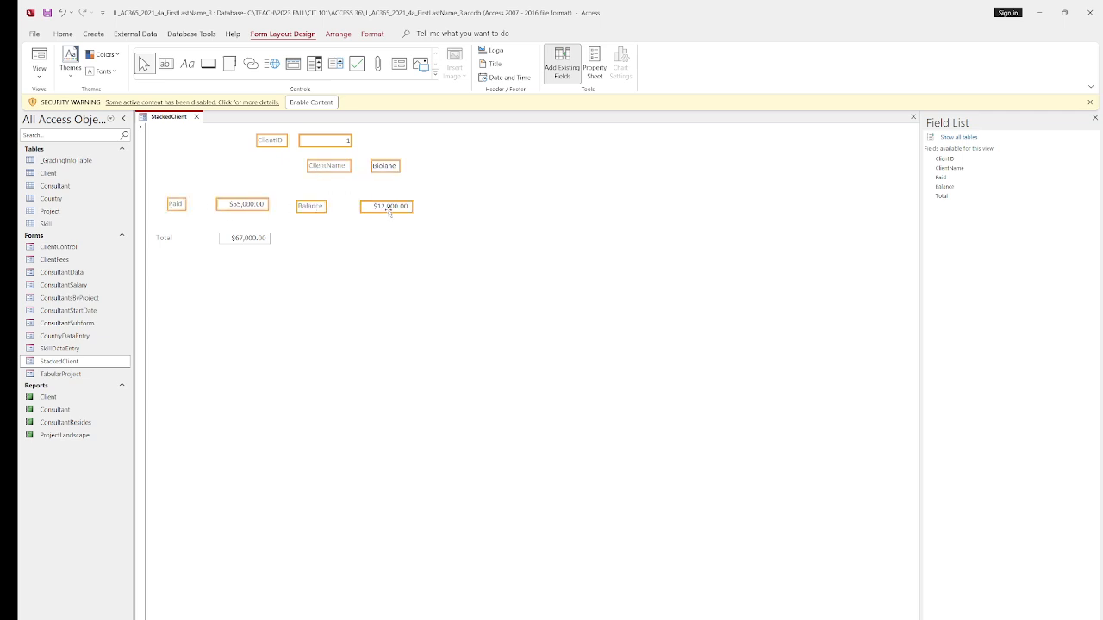
ctrl+click(158, 235)
ctrl+click(243, 238)
click(338, 35)
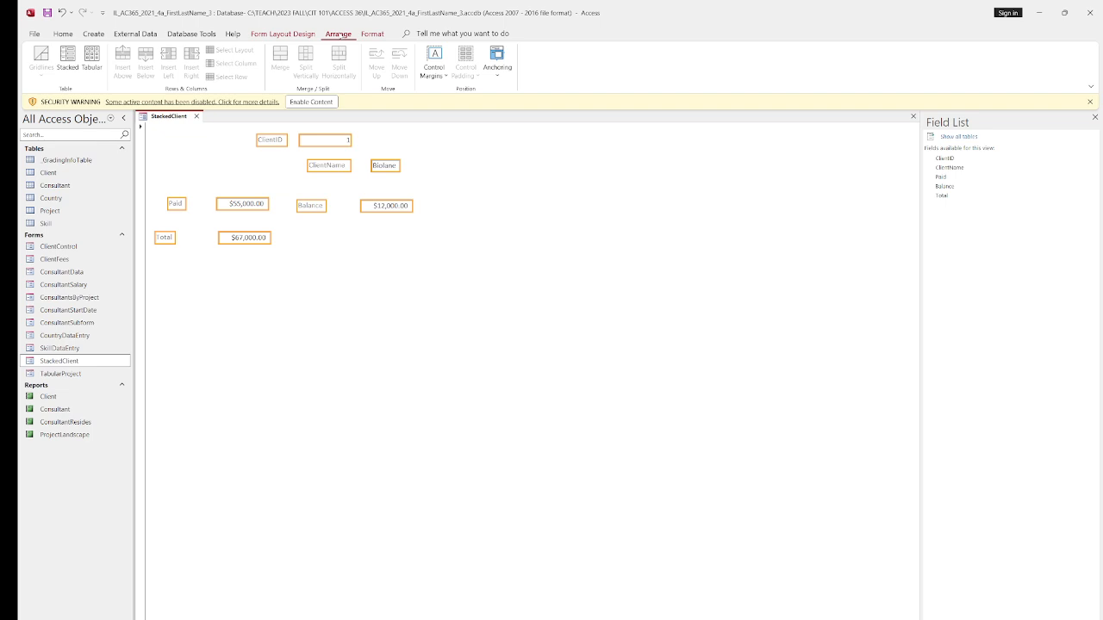
click(68, 62)
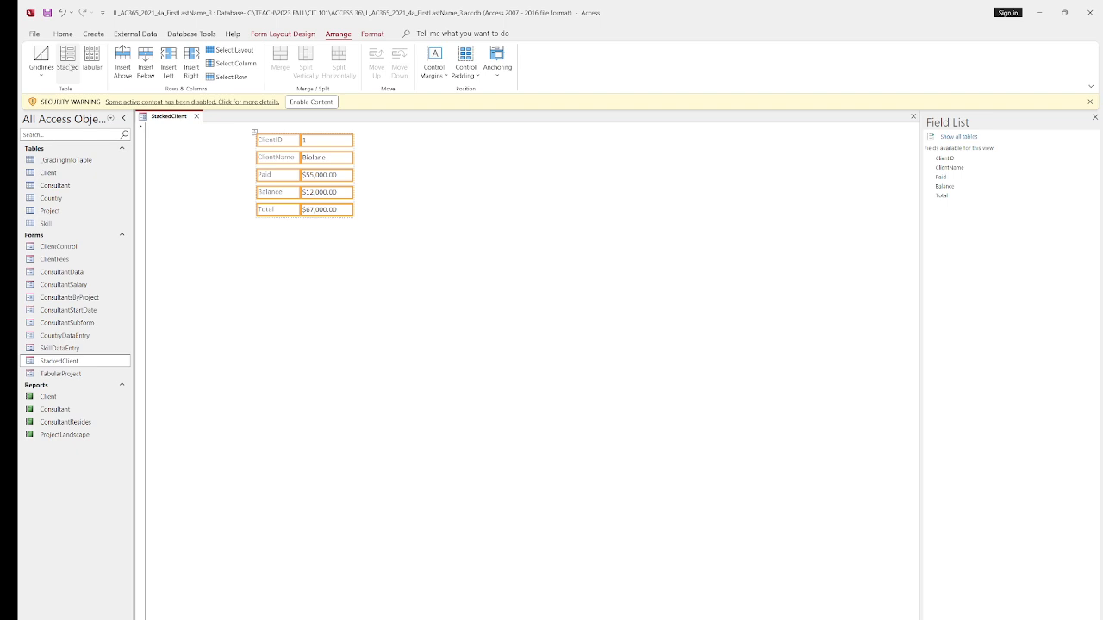
Step: Save the StackedClient form's layout changes and close the form
right_click(163, 116)
click(185, 122)
right_click(183, 122)
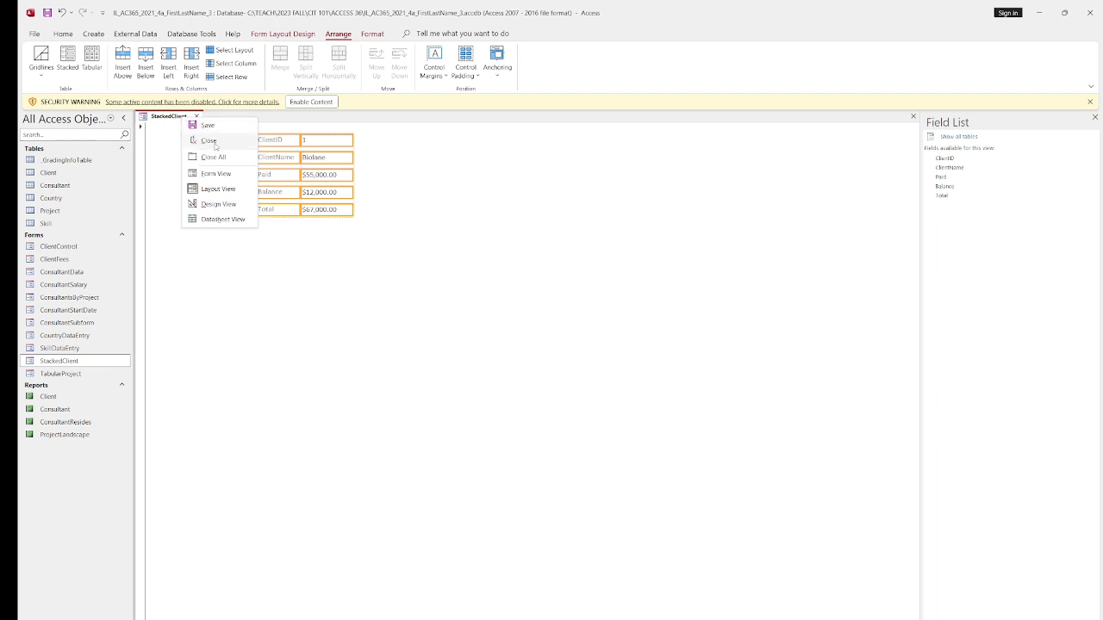
click(211, 140)
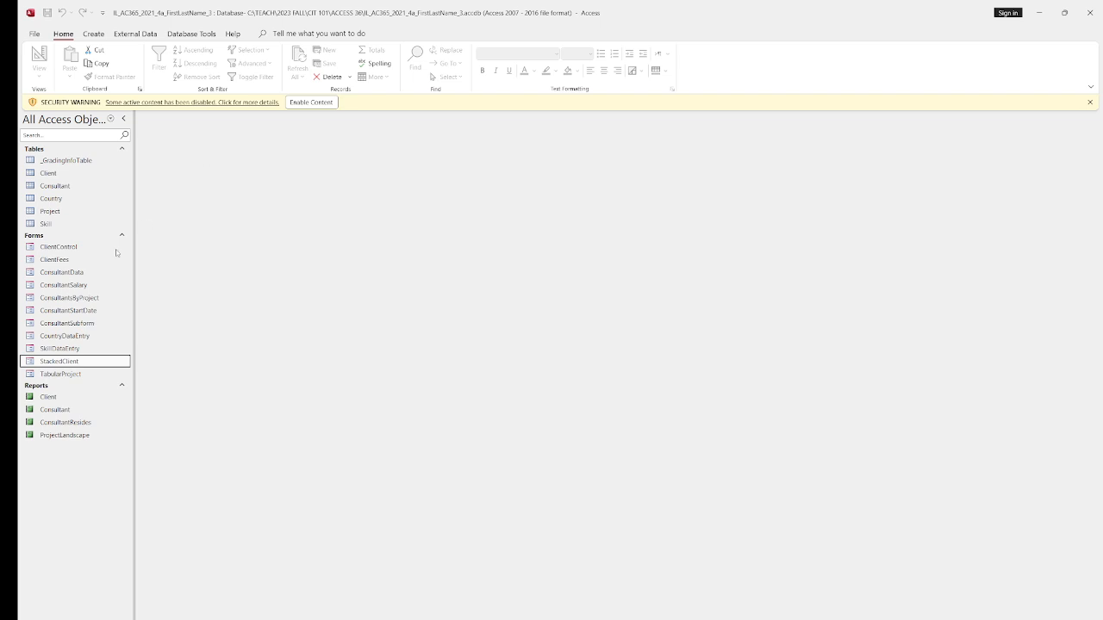
Step: Open the TabularProject form in Layout View
click(79, 376)
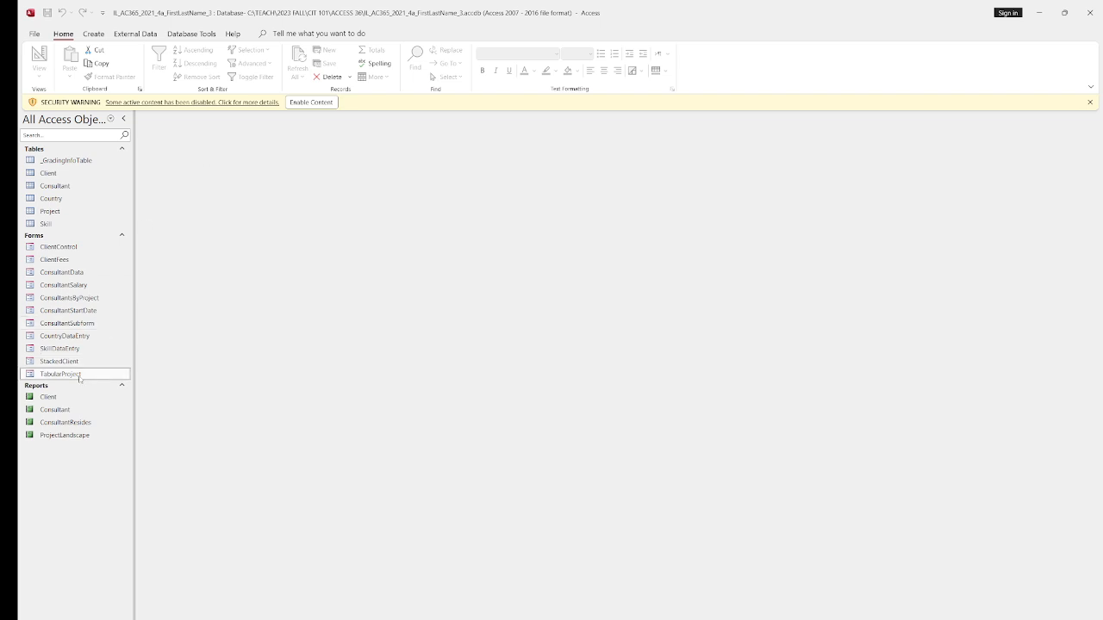
right_click(79, 376)
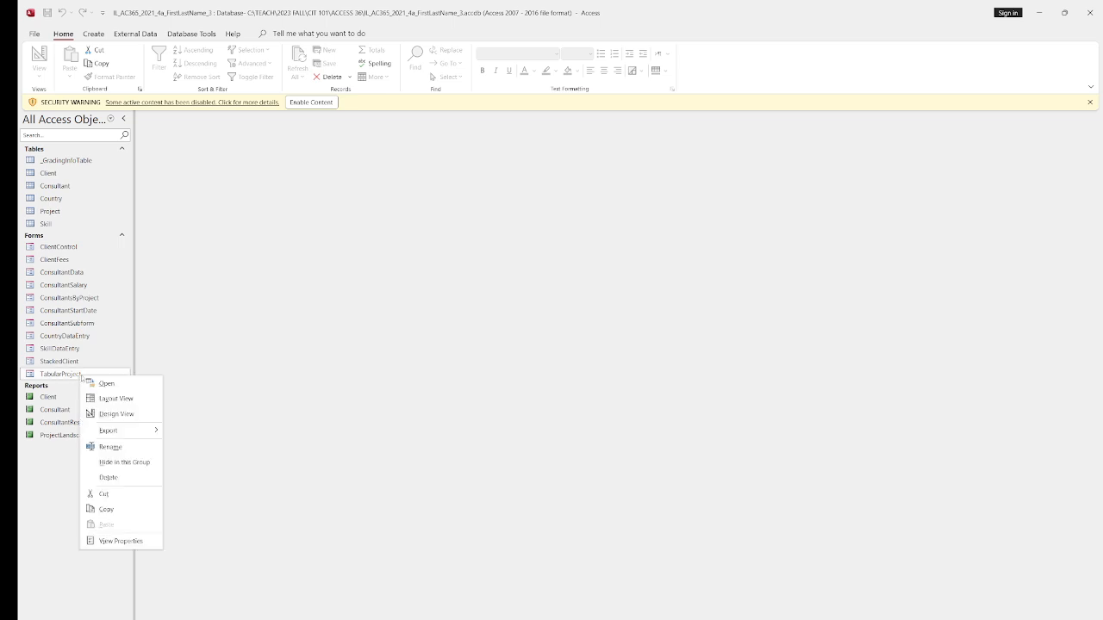
click(131, 400)
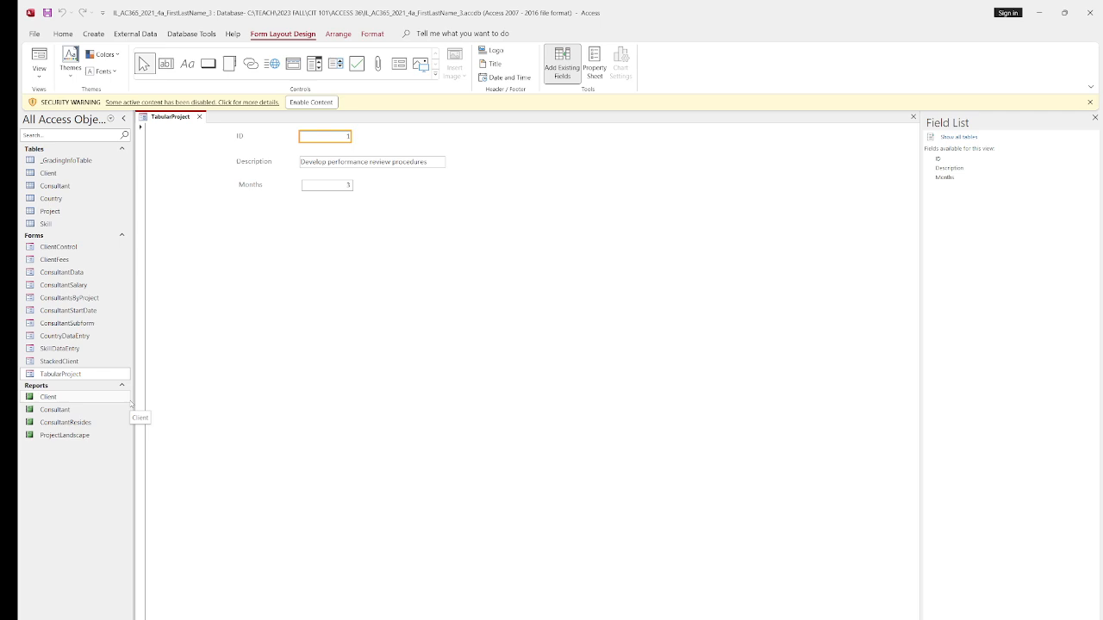
Step: Apply a Tabular layout to all ID, Description and Months labels and text boxes
click(242, 137)
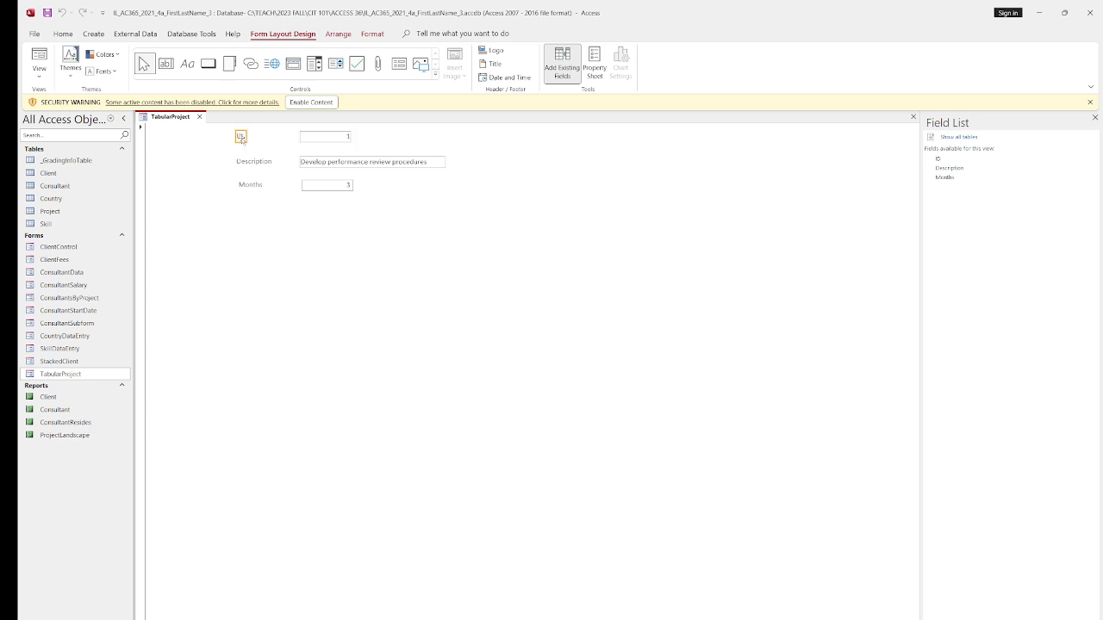
shift+click(330, 135)
shift+click(253, 164)
shift+click(361, 163)
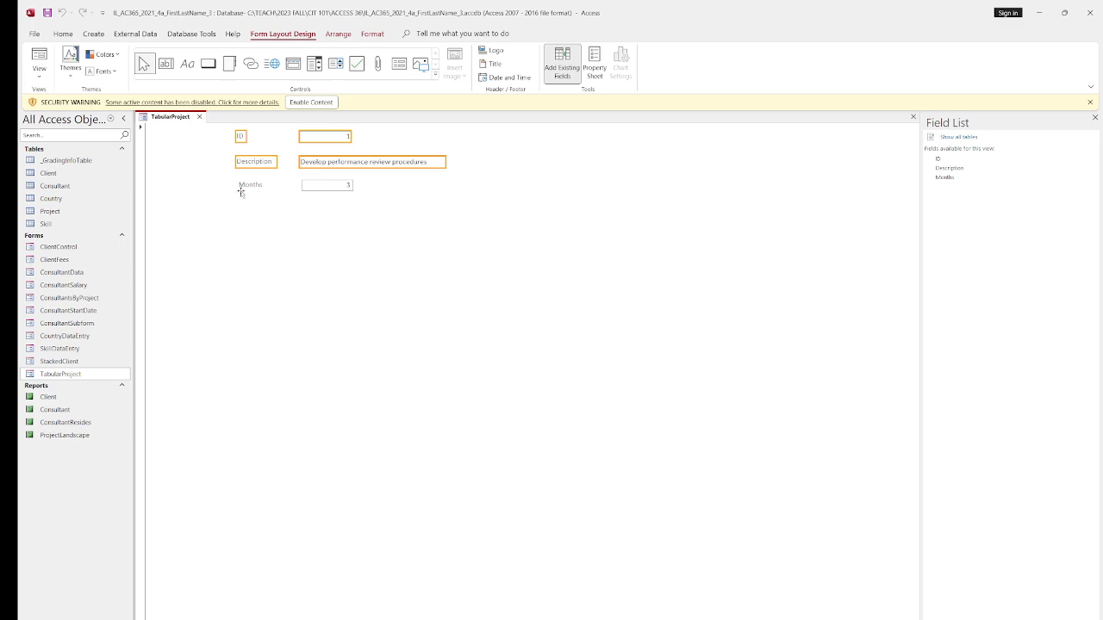
shift+click(252, 187)
shift+click(327, 187)
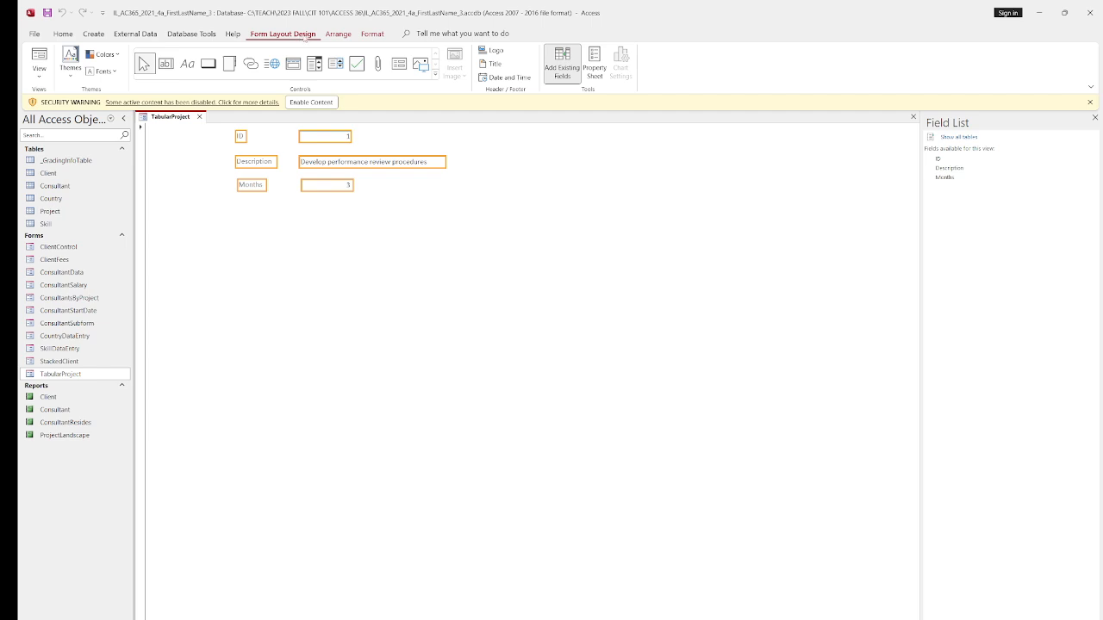
click(335, 36)
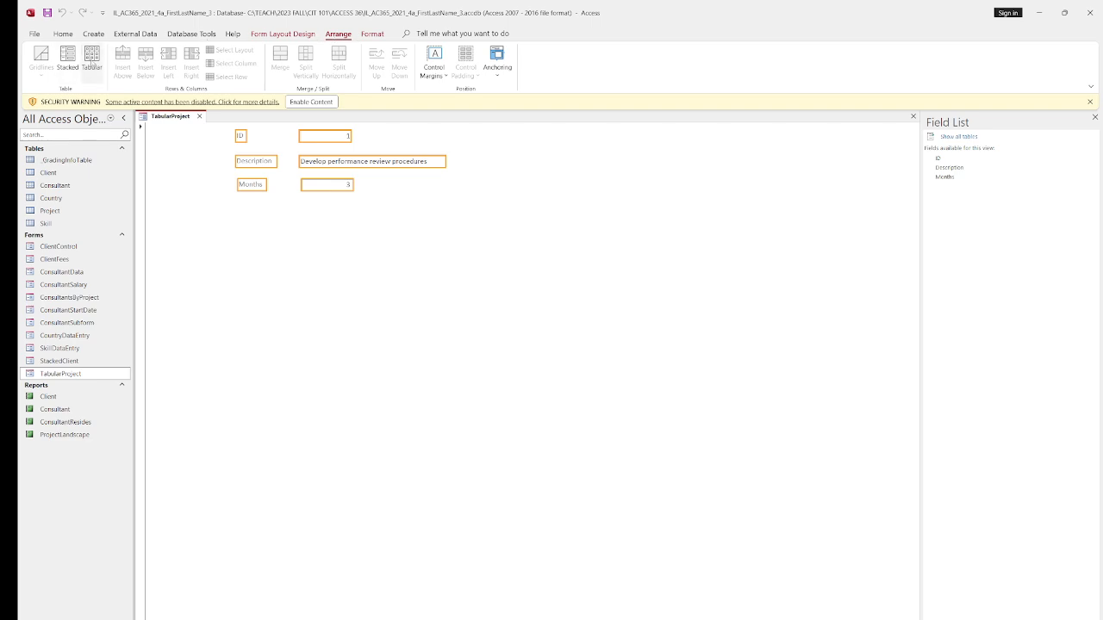
click(91, 62)
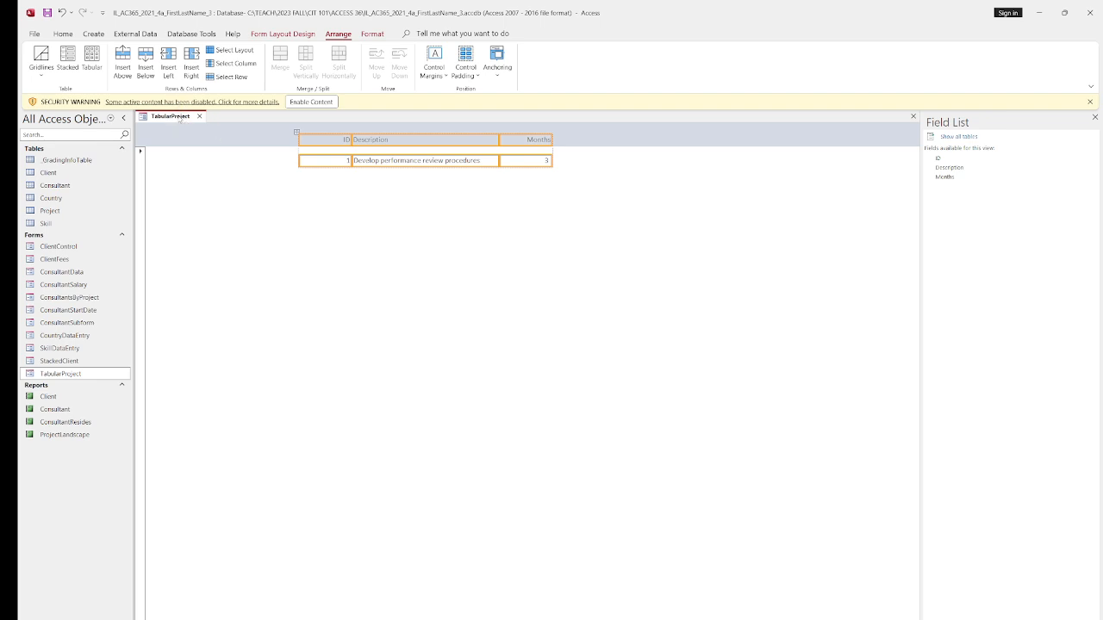
Step: Save the TabularProject form's layout changes and close the form
right_click(180, 117)
click(204, 124)
click(198, 116)
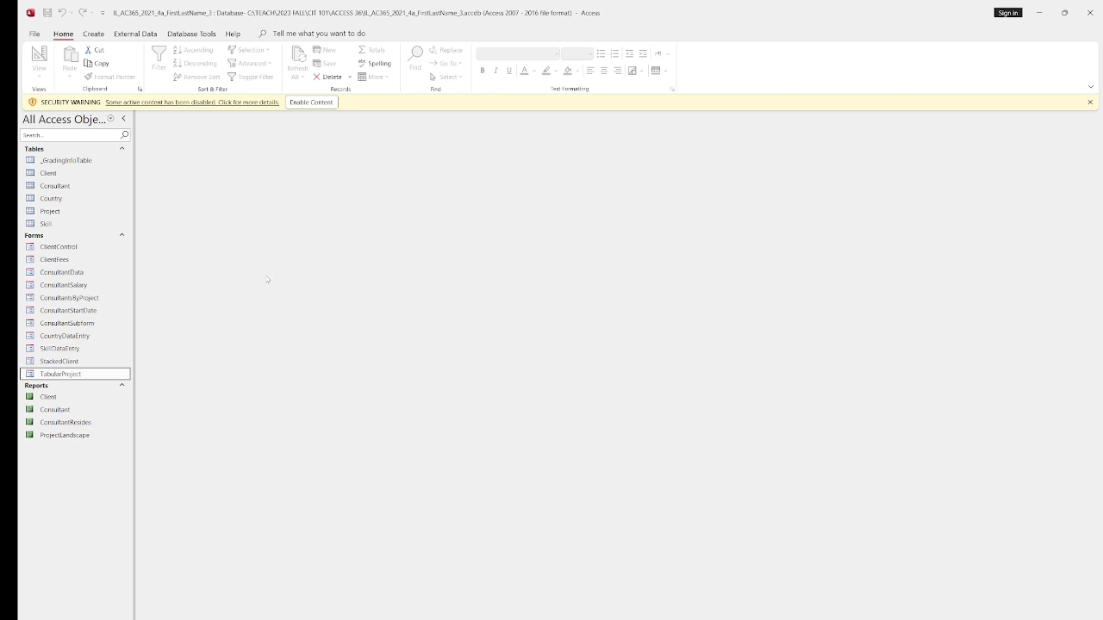
Step: Use the Form Wizard to create a Columnar form from all fields of the Client table, titled ClientEntry, opened to view information
click(57, 175)
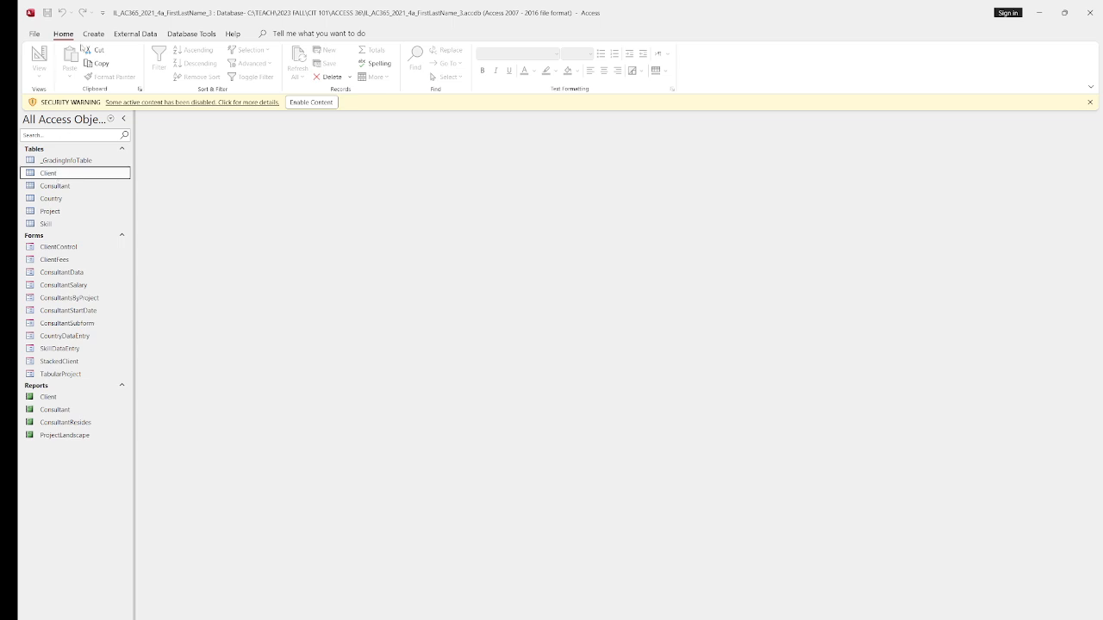
click(94, 33)
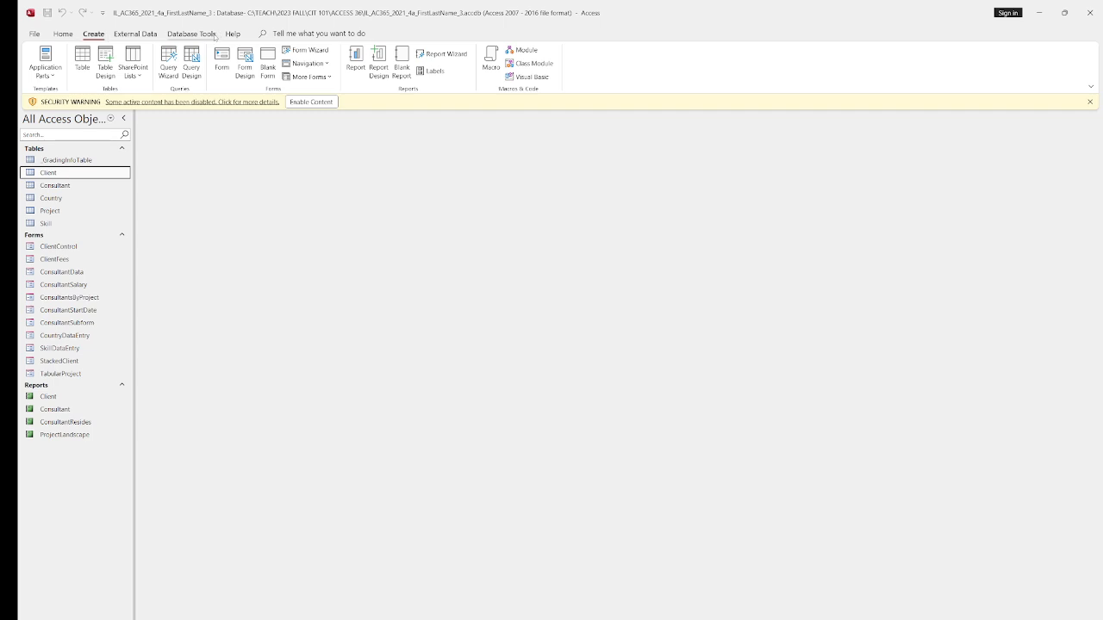
click(310, 51)
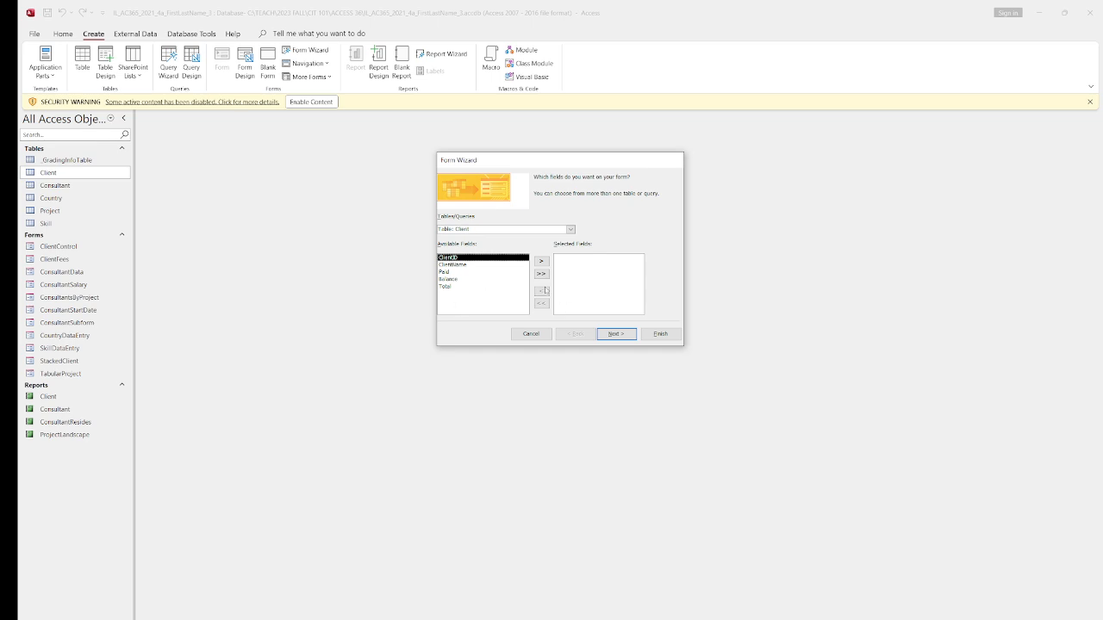
click(541, 273)
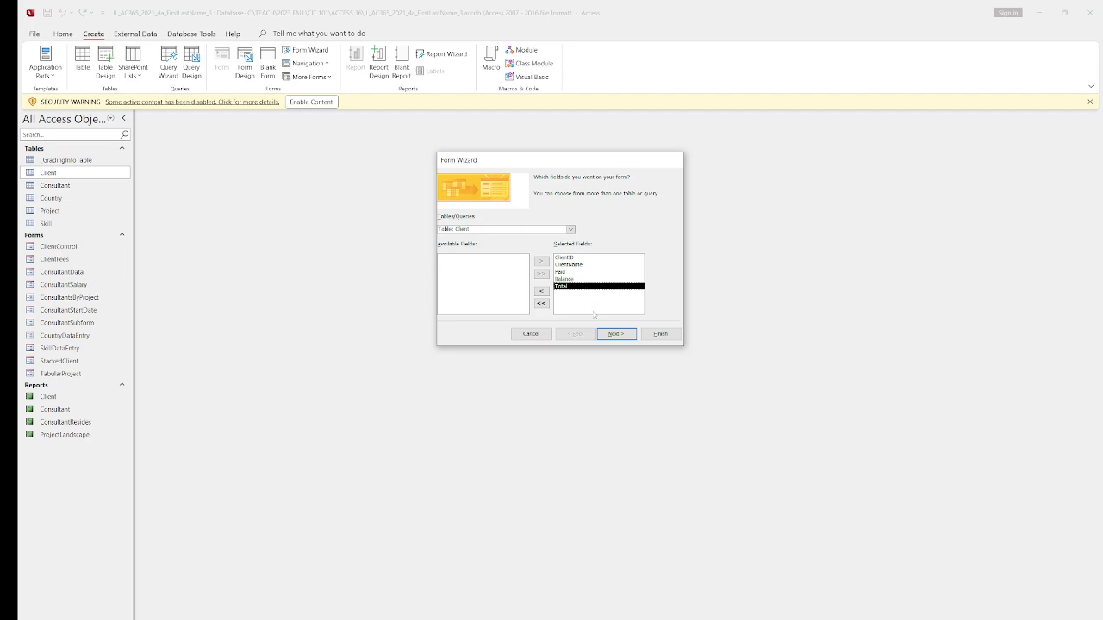
click(615, 335)
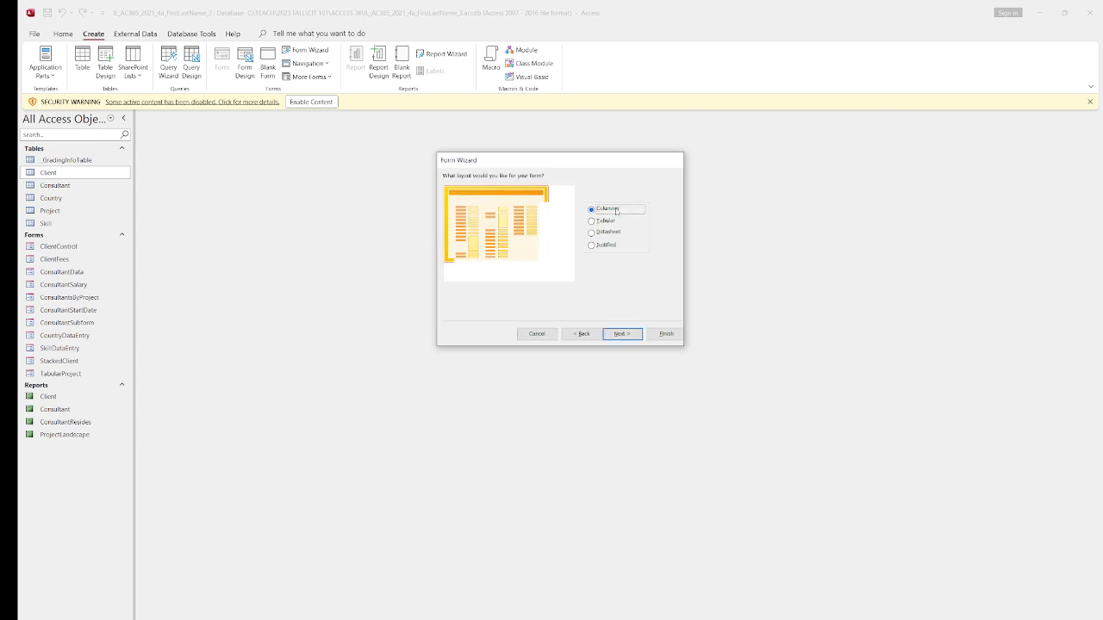
click(617, 333)
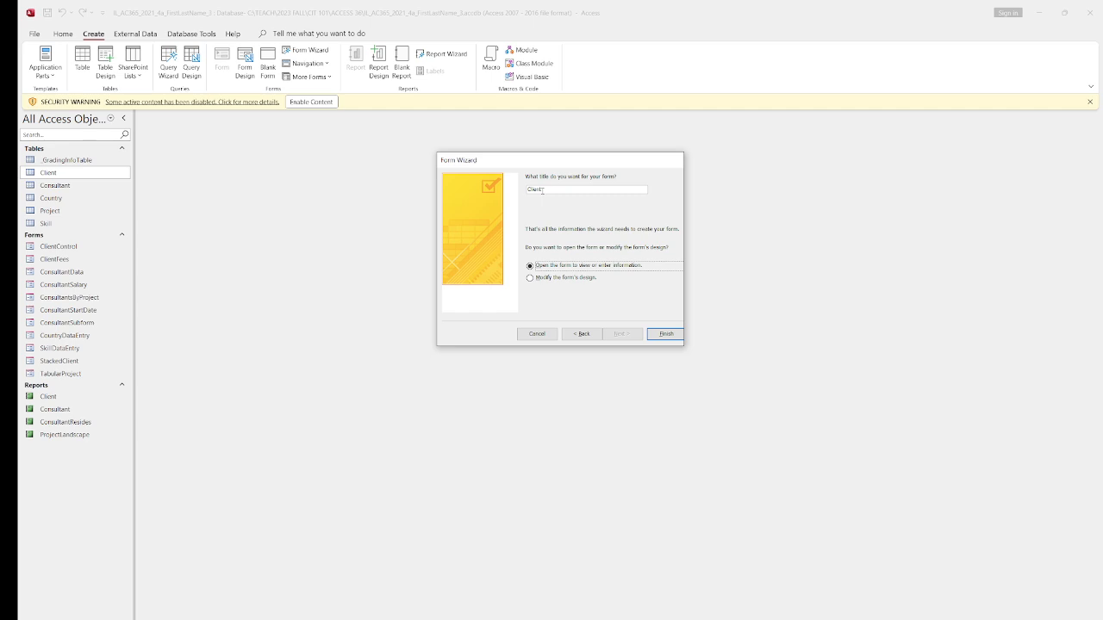
click(542, 191)
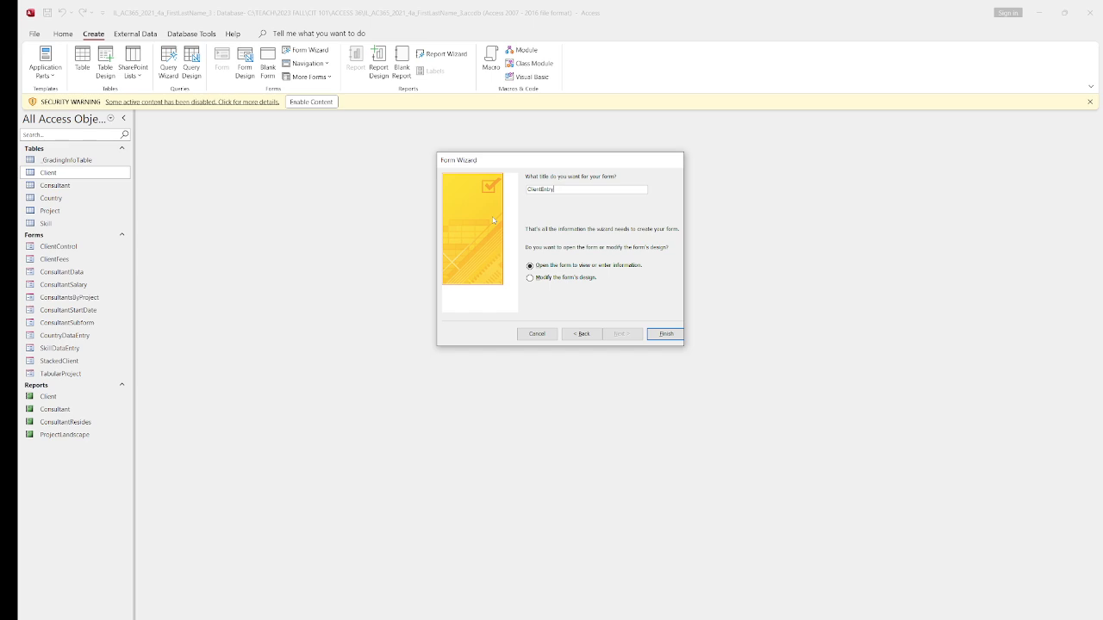
click(667, 334)
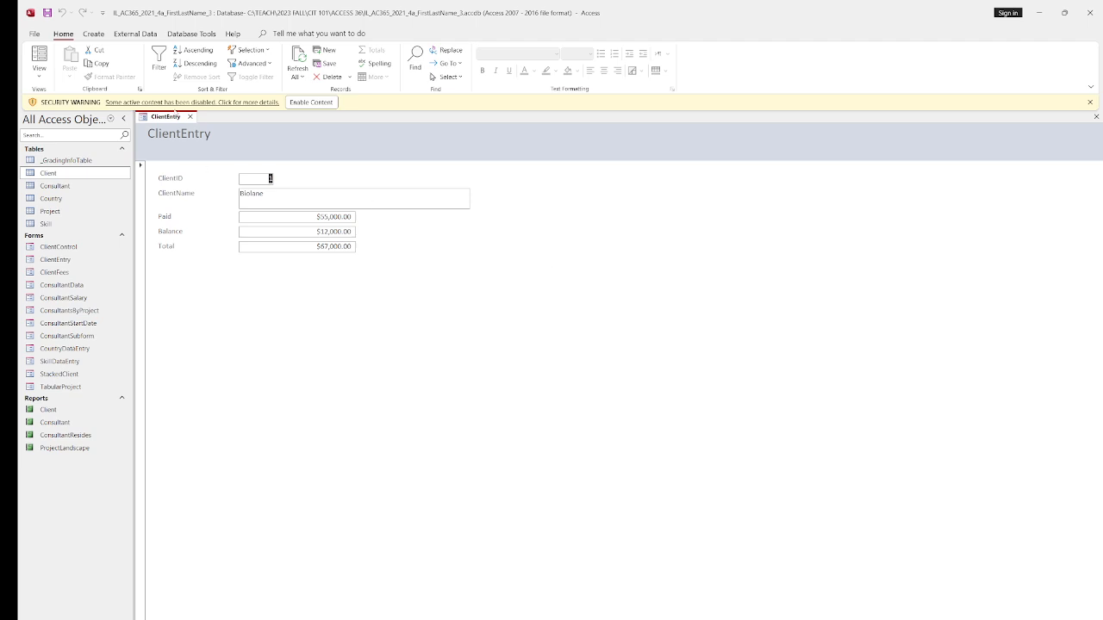
Step: Close the ClientEntry form and reopen it in Layout View
right_click(173, 119)
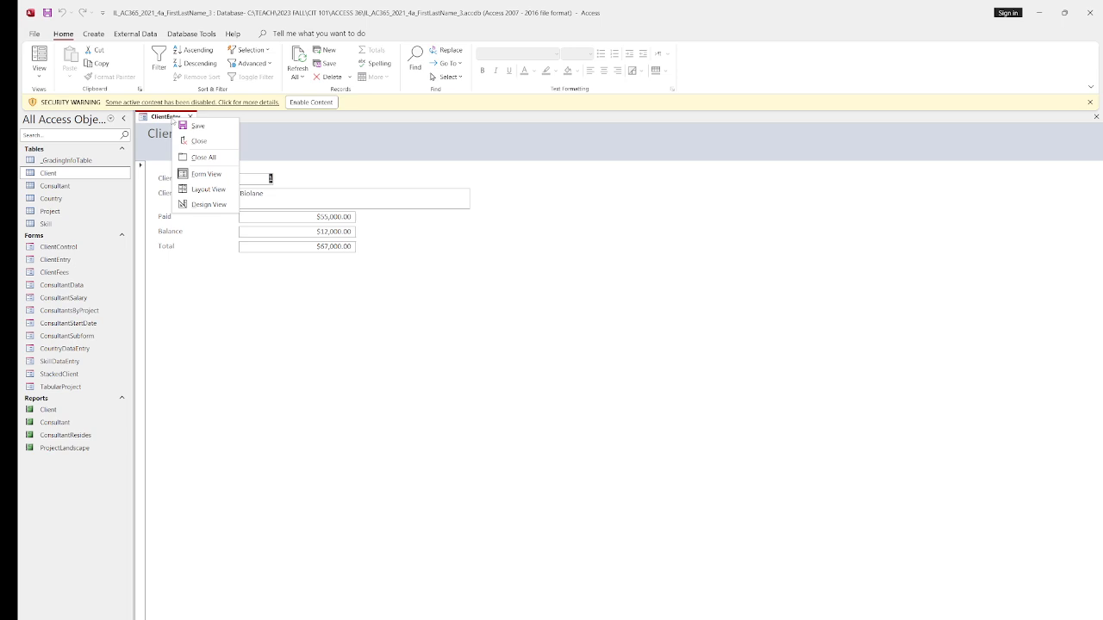
click(215, 193)
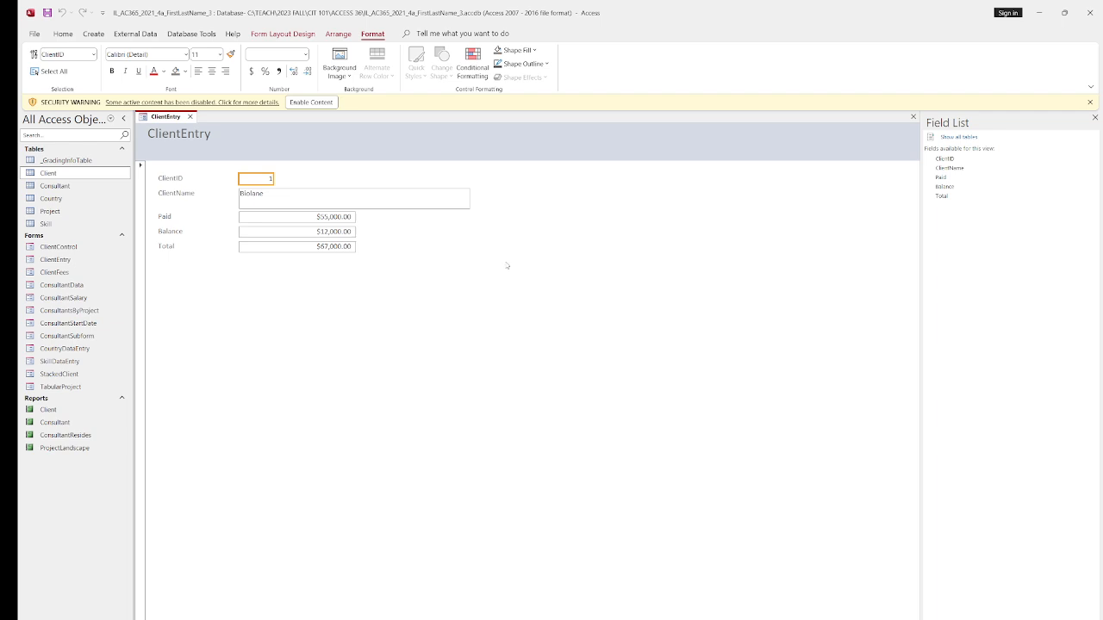
right_click(169, 118)
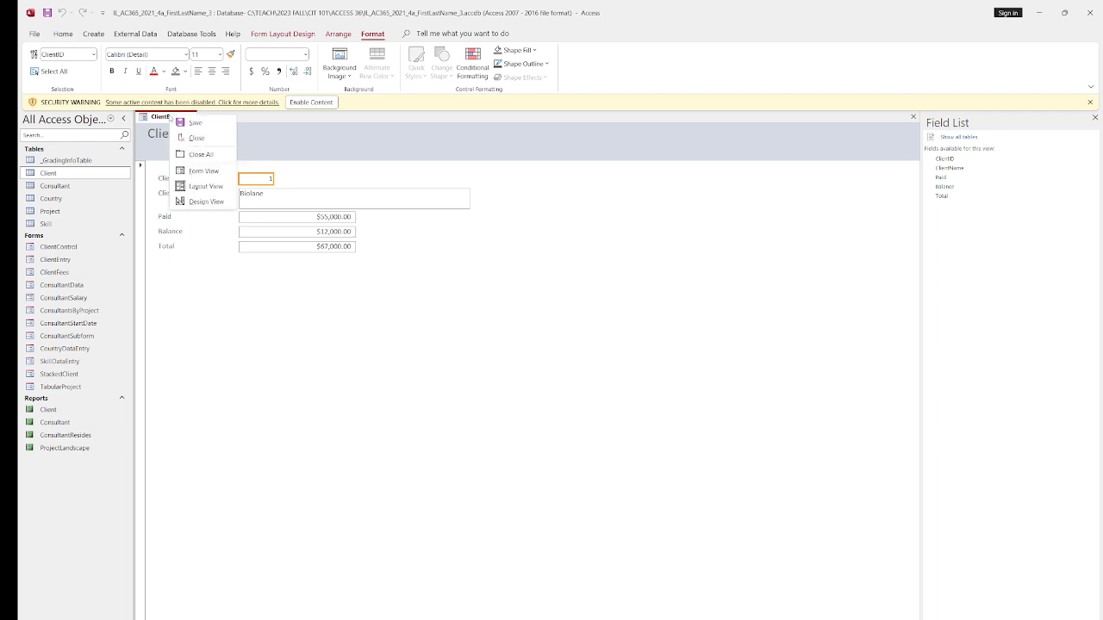
click(205, 189)
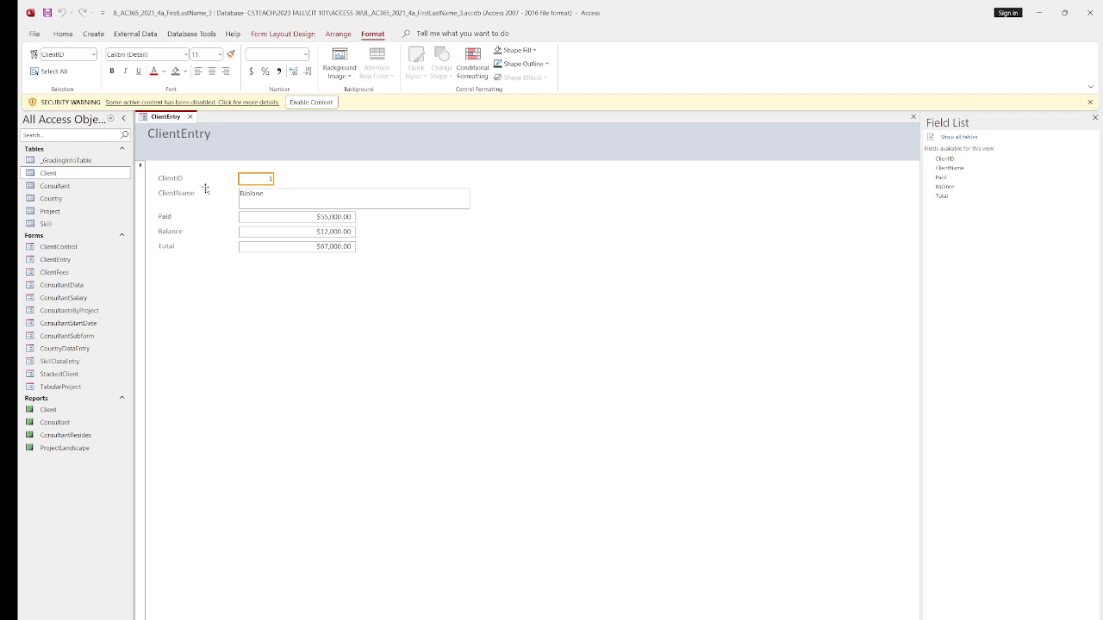
click(62, 261)
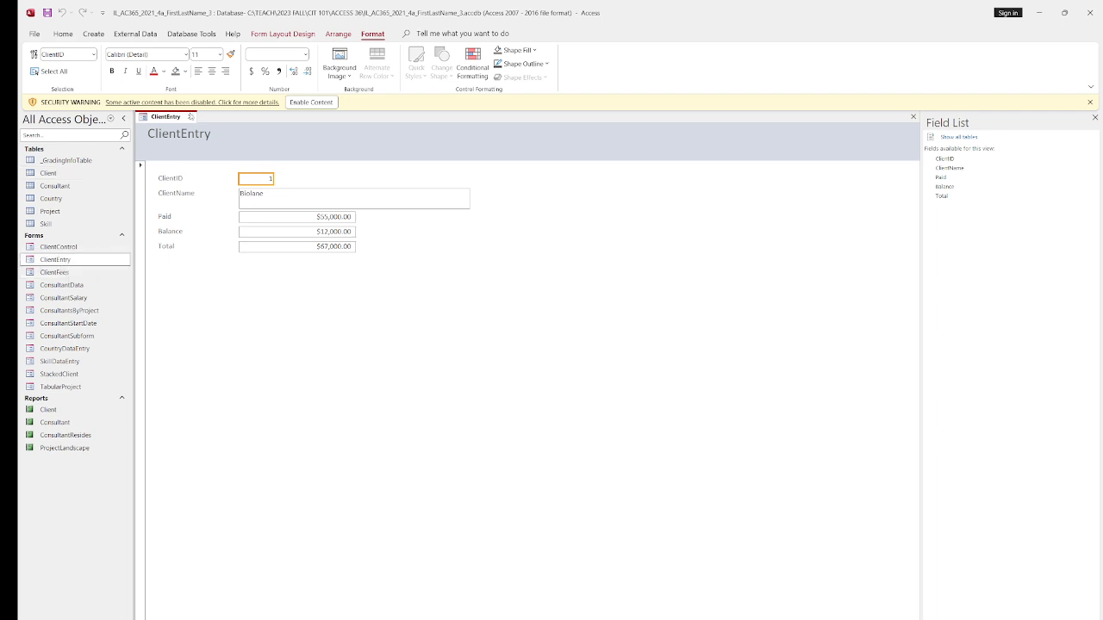
click(190, 116)
right_click(82, 259)
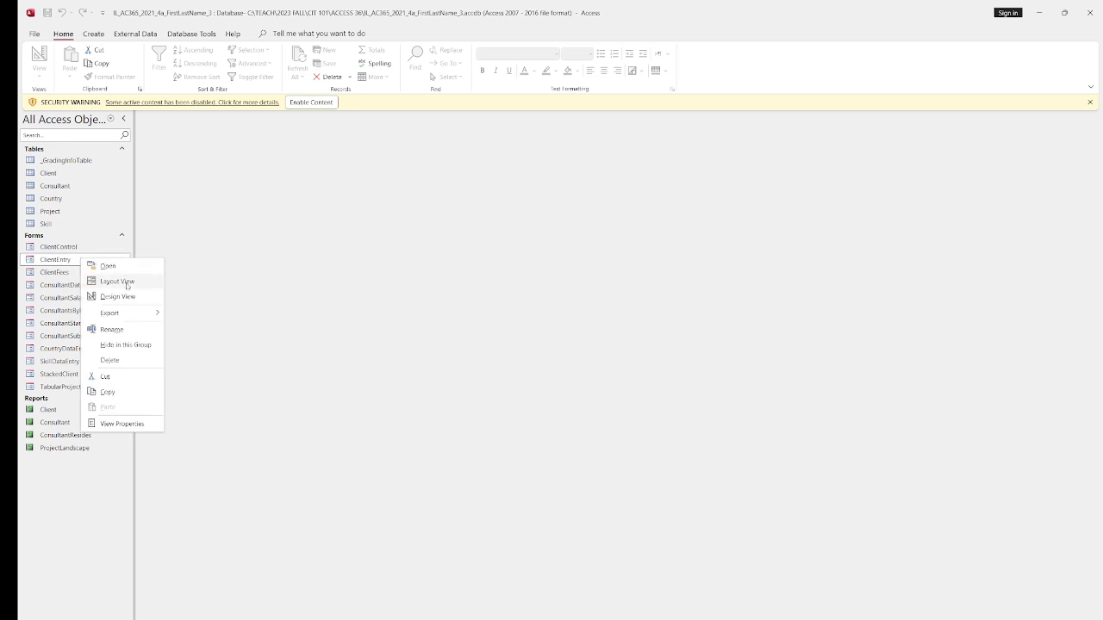
click(117, 282)
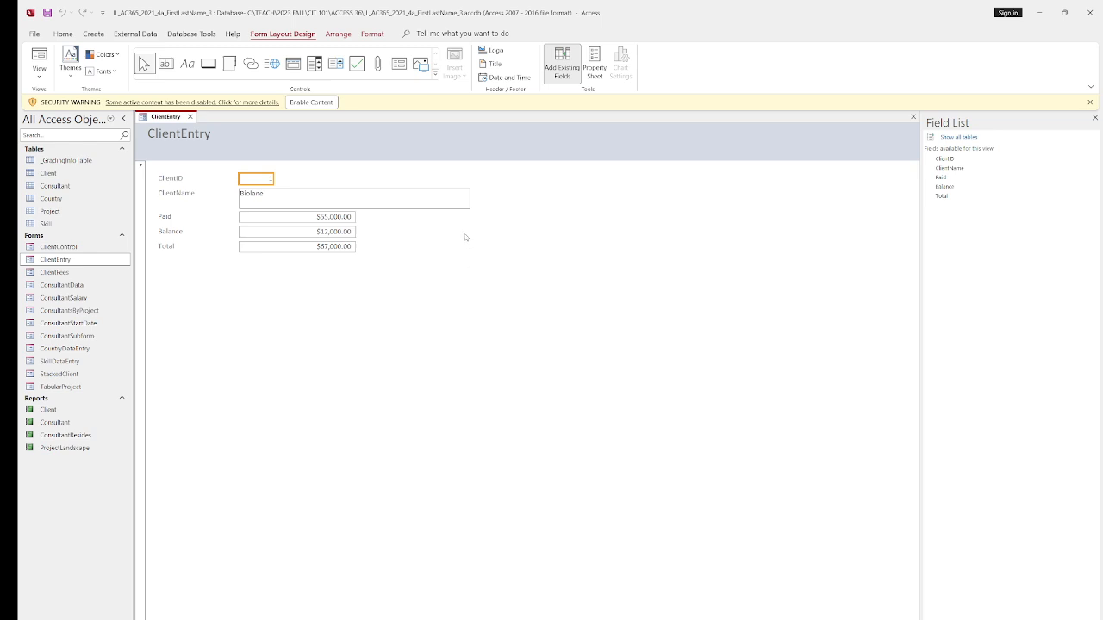
Step: Left-align the ClientID, ClientName, Paid, Balance and Total text boxes
shift+click(270, 202)
shift+click(276, 218)
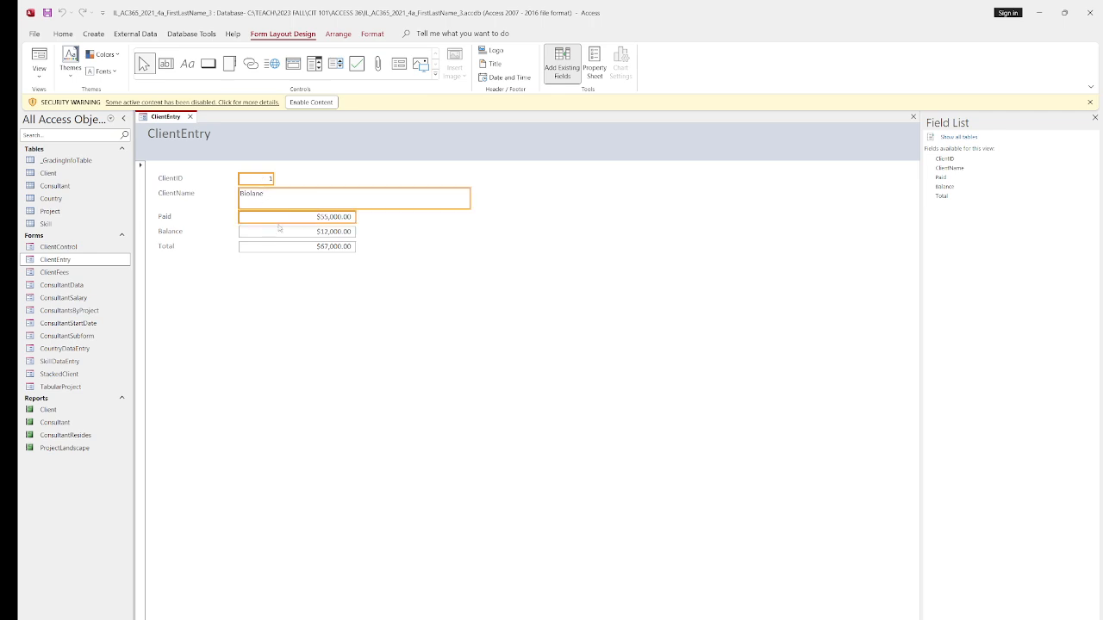
shift+click(281, 233)
shift+click(282, 249)
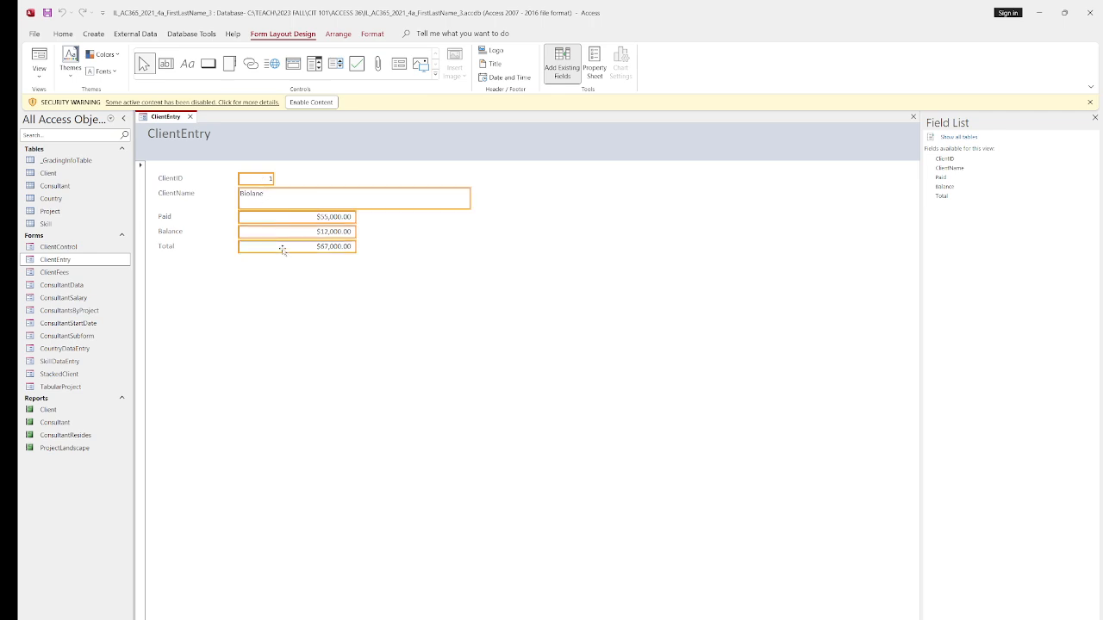
click(374, 35)
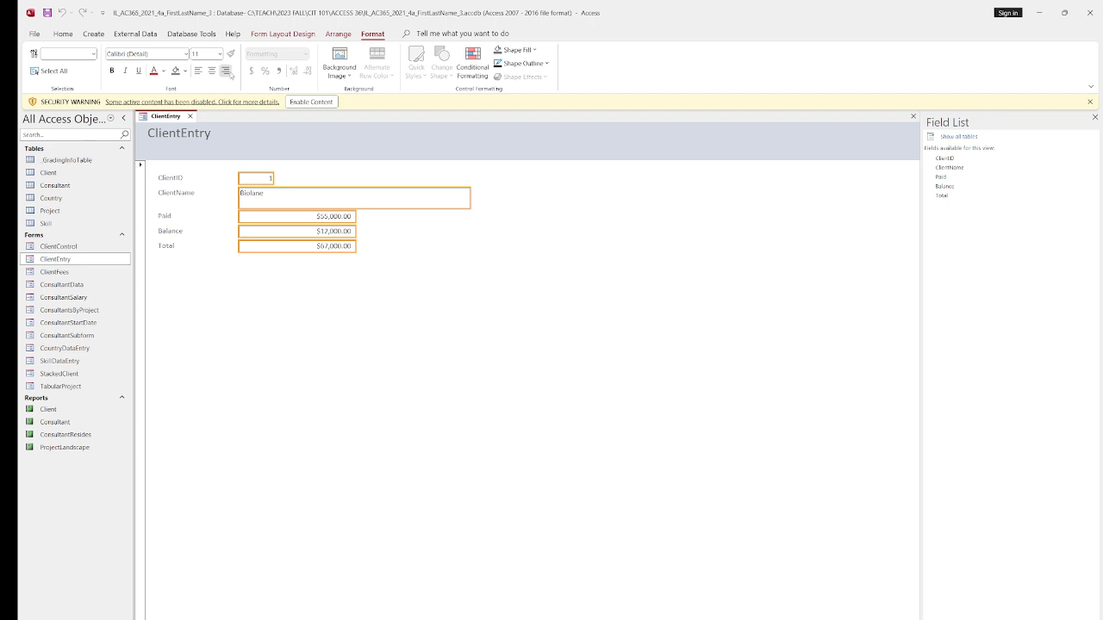
click(226, 71)
click(196, 73)
Step: Right-align and bold the ClientID, ClientName, Paid, Balance and Total labels, and save the ClientEntry form
click(177, 179)
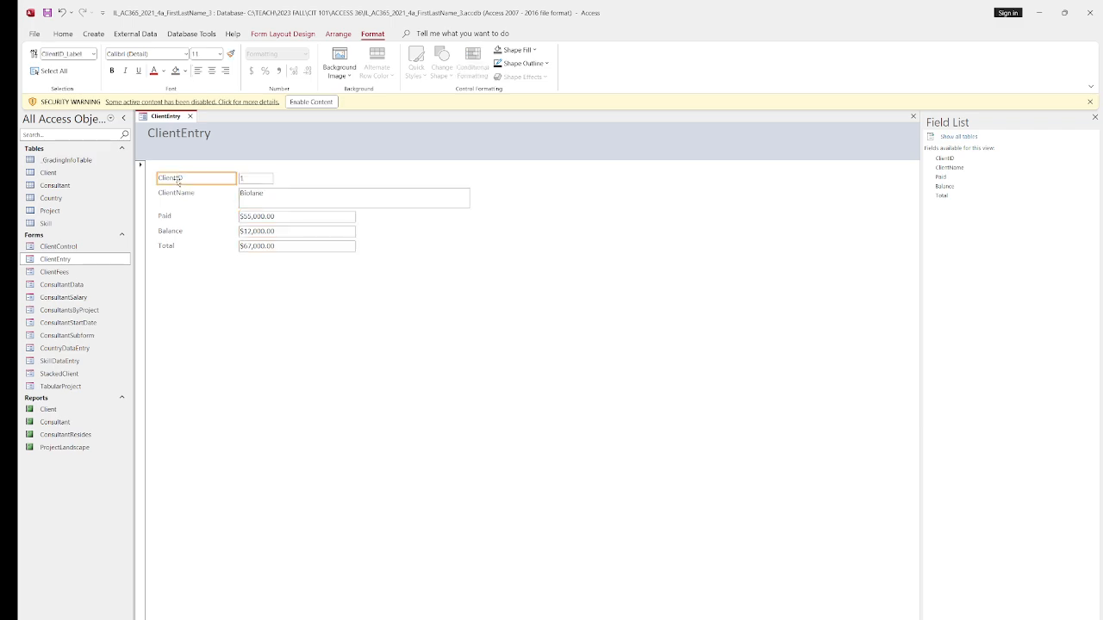
shift+click(176, 195)
shift+click(169, 217)
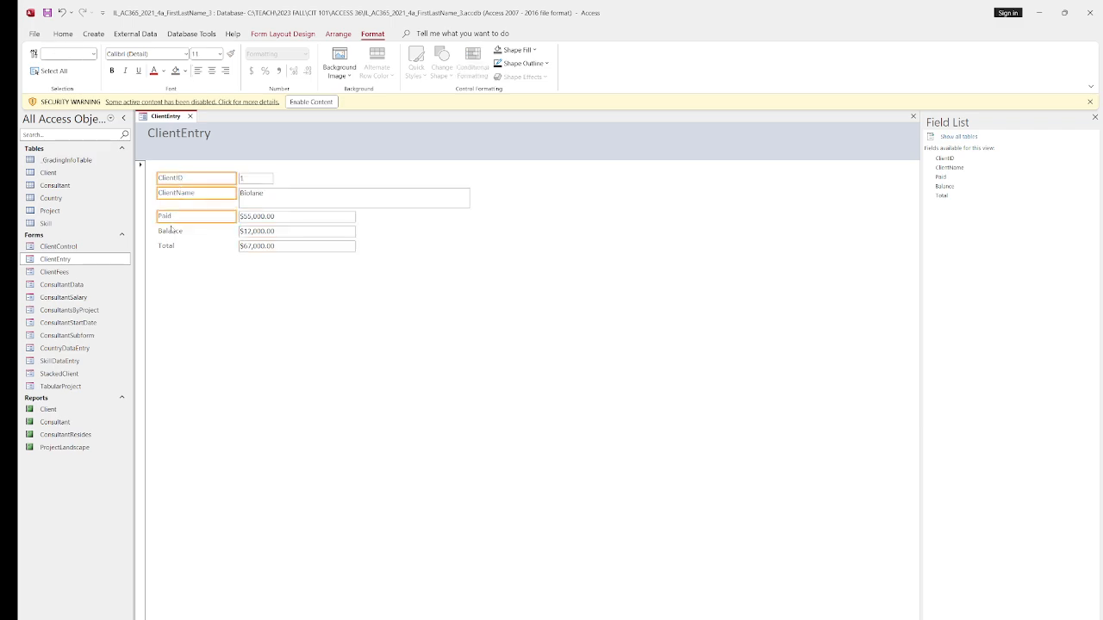
shift+click(173, 231)
shift+click(172, 248)
click(225, 70)
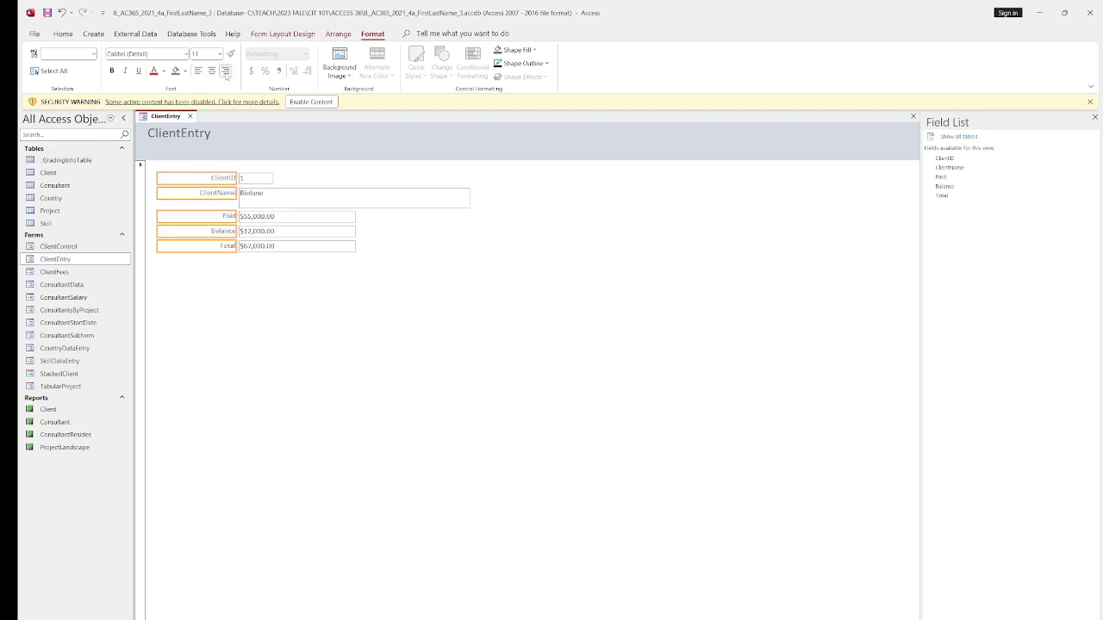
click(111, 71)
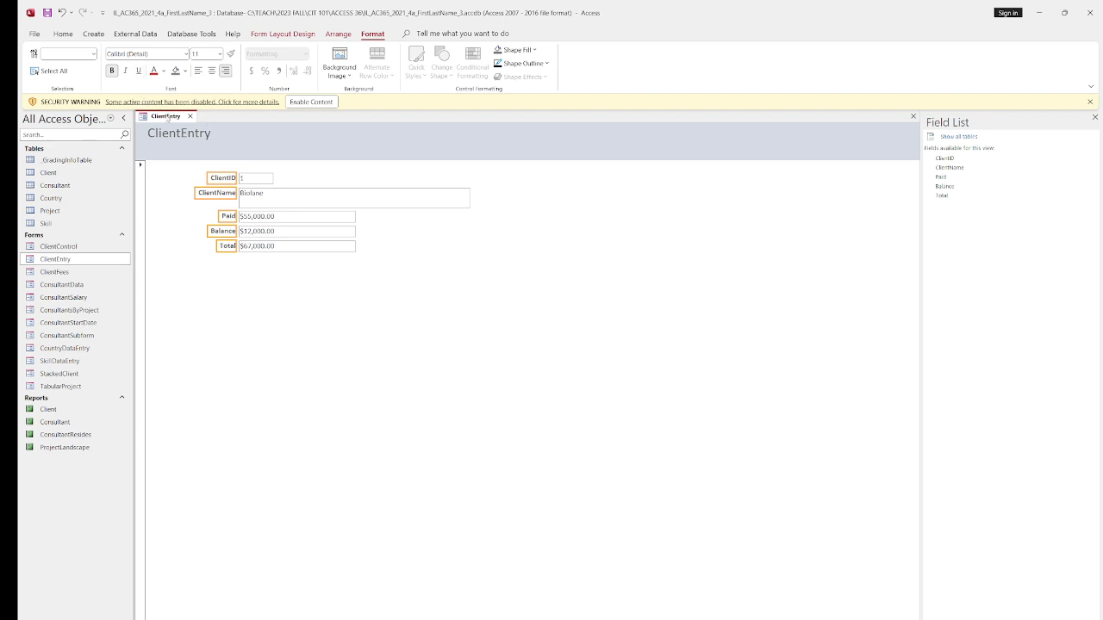
right_click(163, 114)
click(188, 125)
Step: Browse the ClientEntry records in Layout View up to the last one and check its Balance field
click(308, 571)
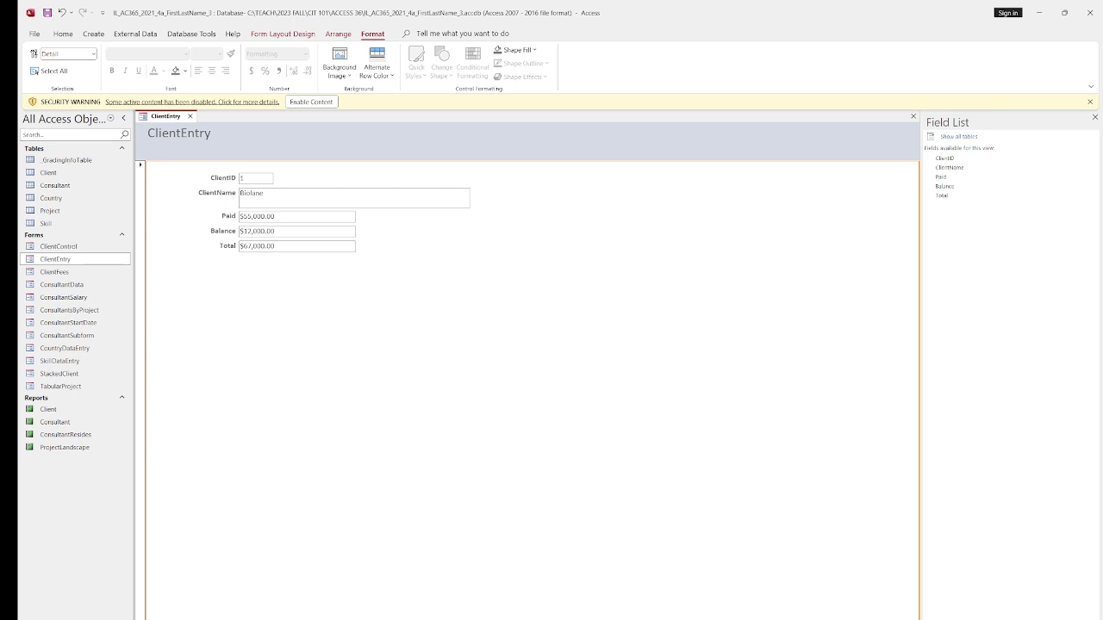
key(Page_Down)
key(Page_Down)
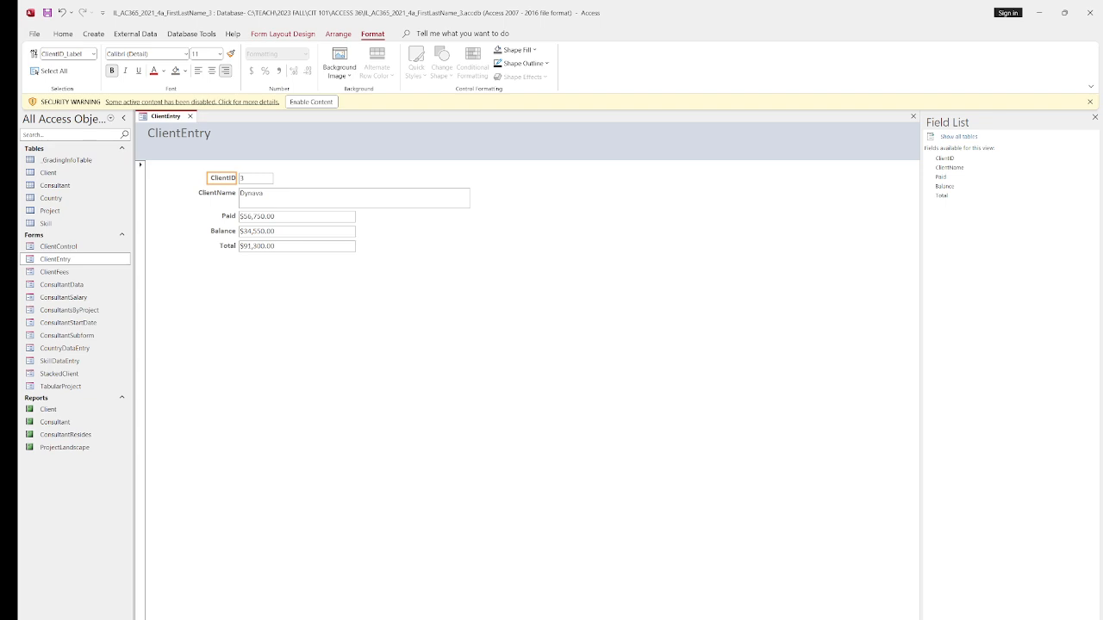
click(374, 578)
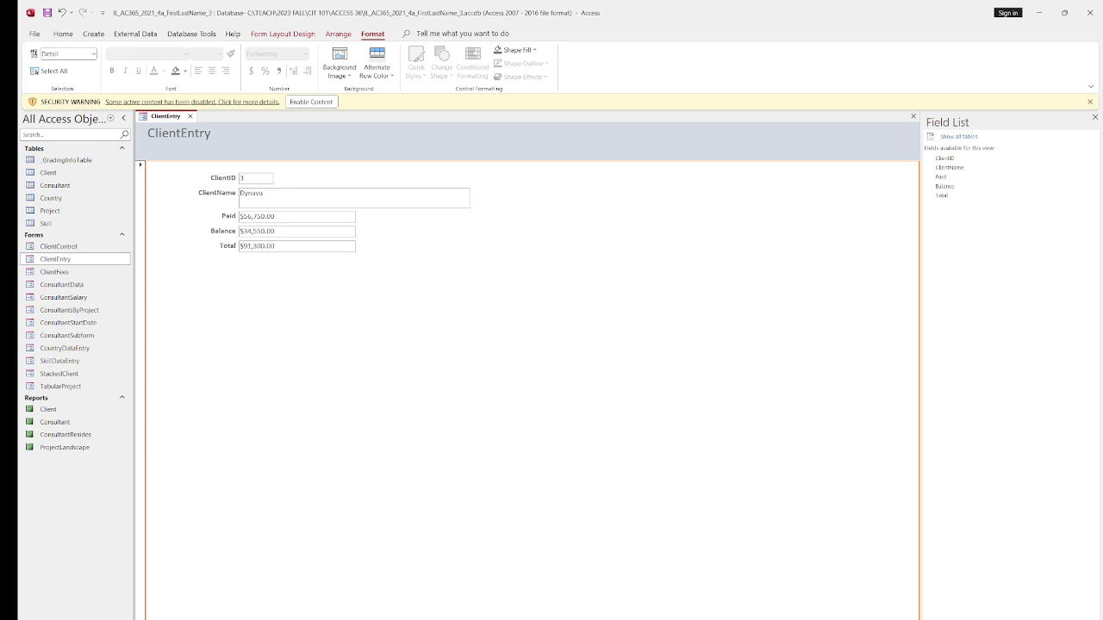
key(Page_Down)
key(Page_Down)
key(Page_Down)
key(Page_Down)
key(Page_Down)
key(Page_Down)
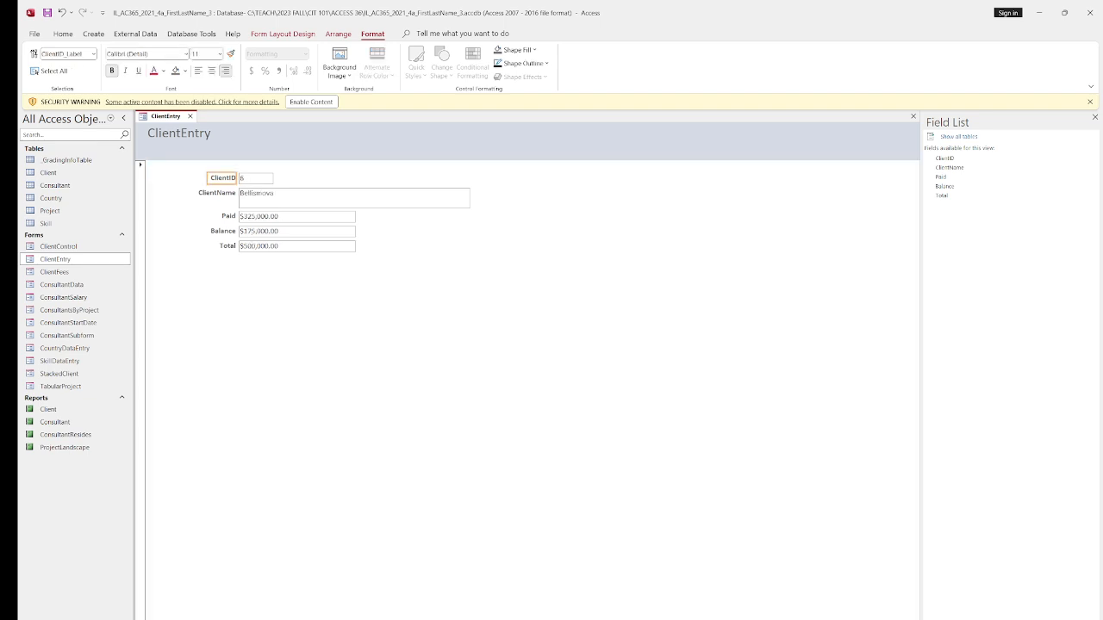
click(332, 511)
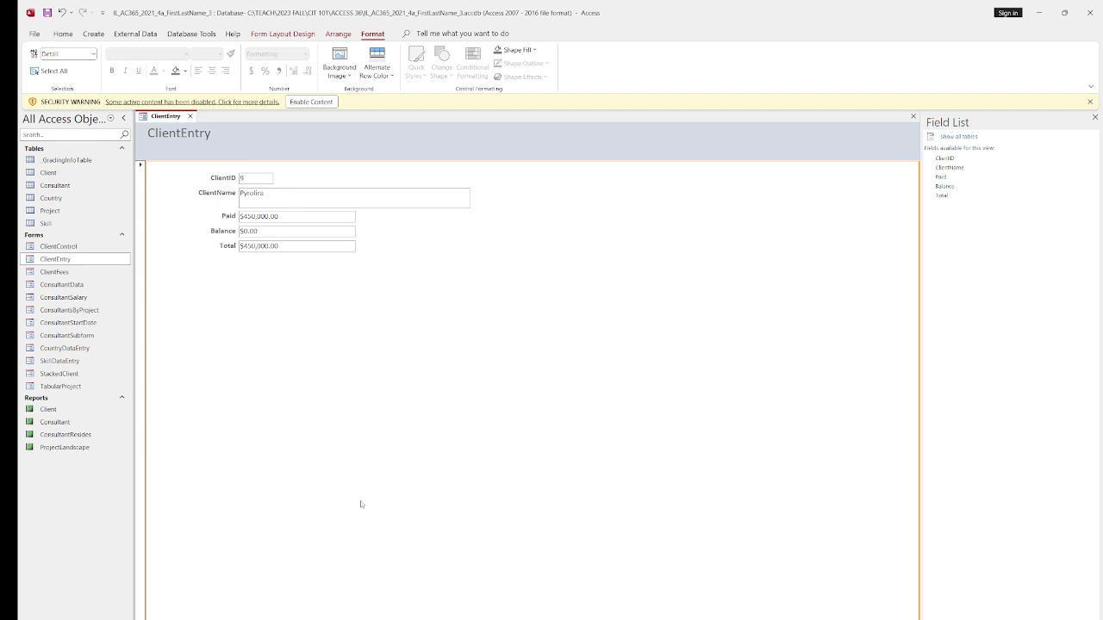
click(258, 231)
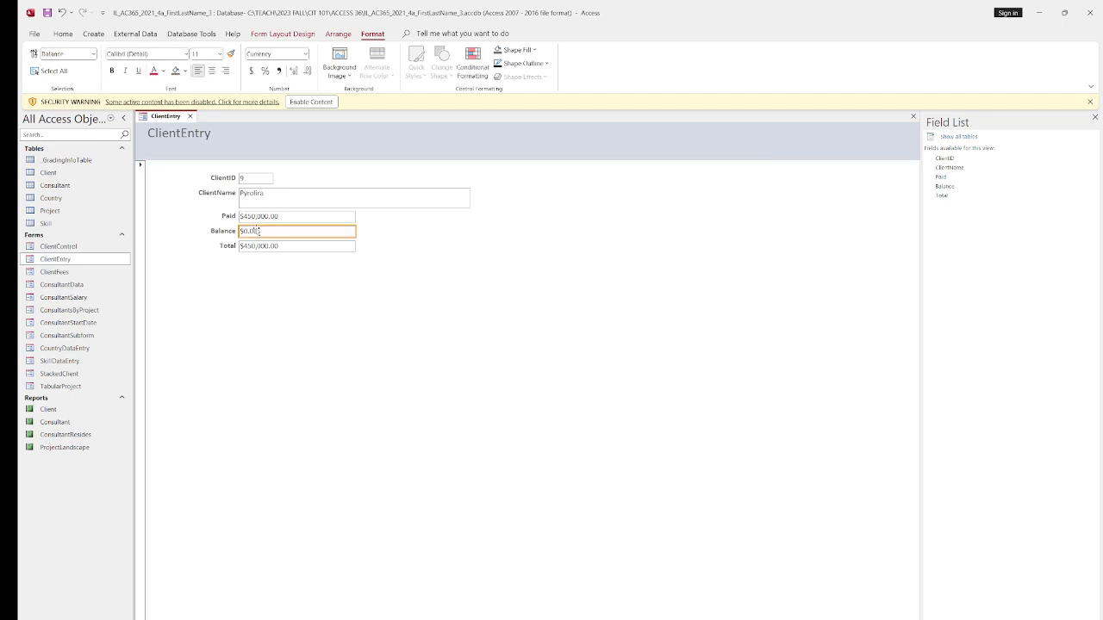
click(407, 245)
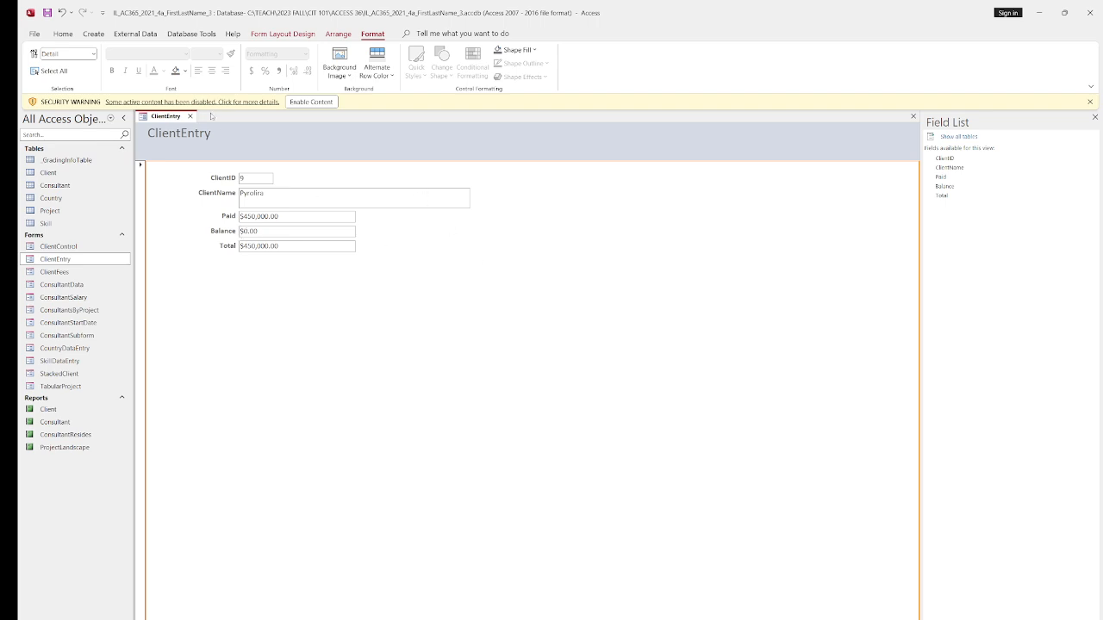
Step: Close and reopen ClientEntry in Layout View, and try to edit the last record's Balance field
right_click(96, 260)
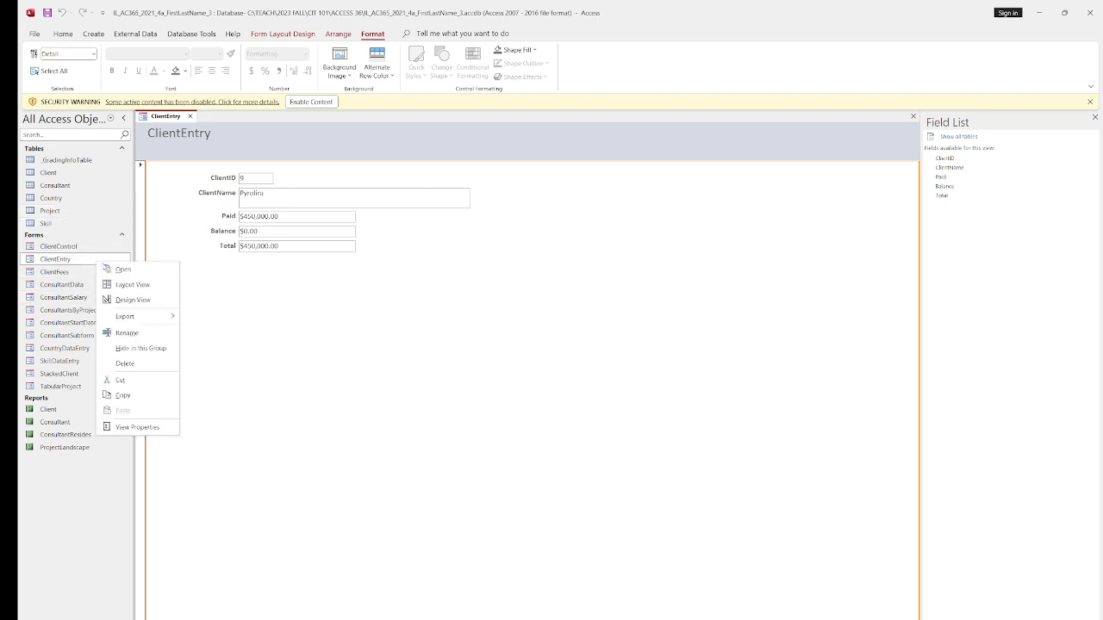
click(332, 327)
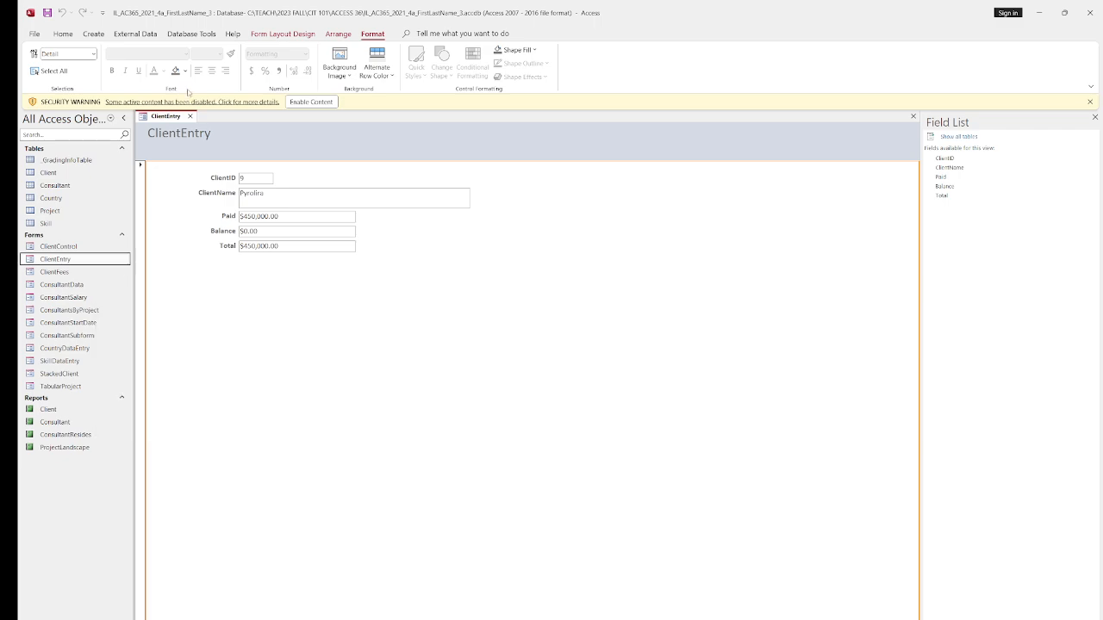
click(190, 117)
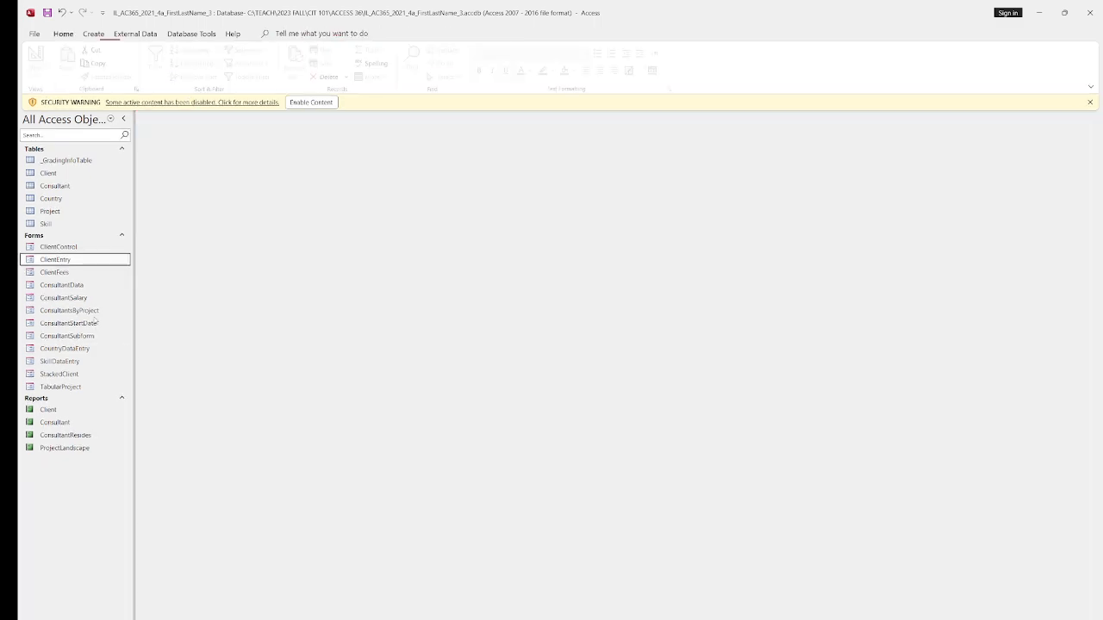
right_click(78, 260)
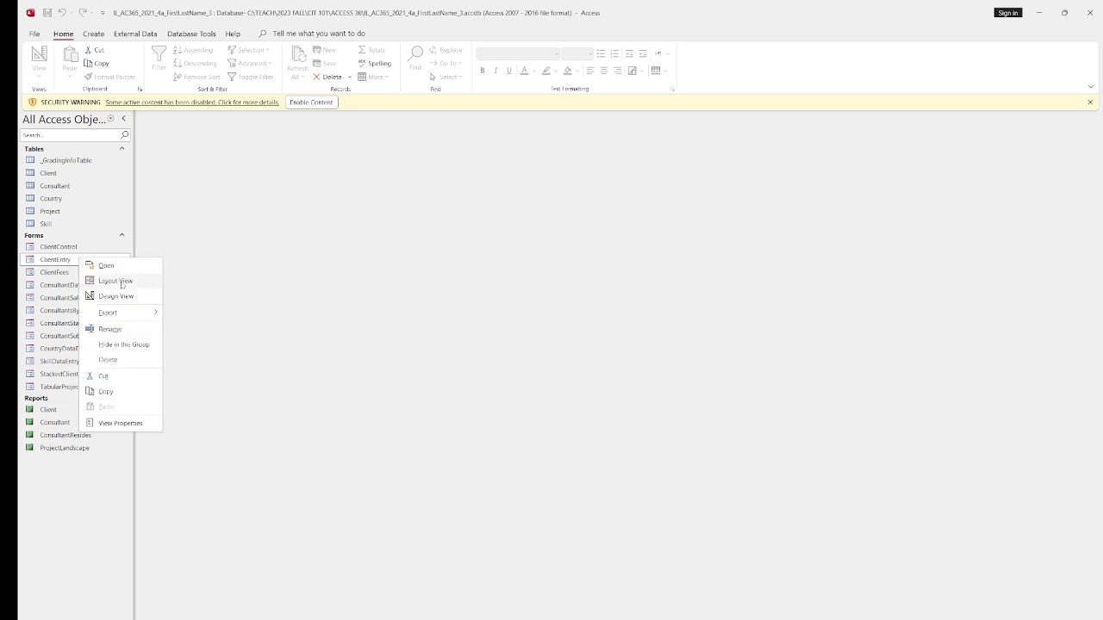
click(115, 281)
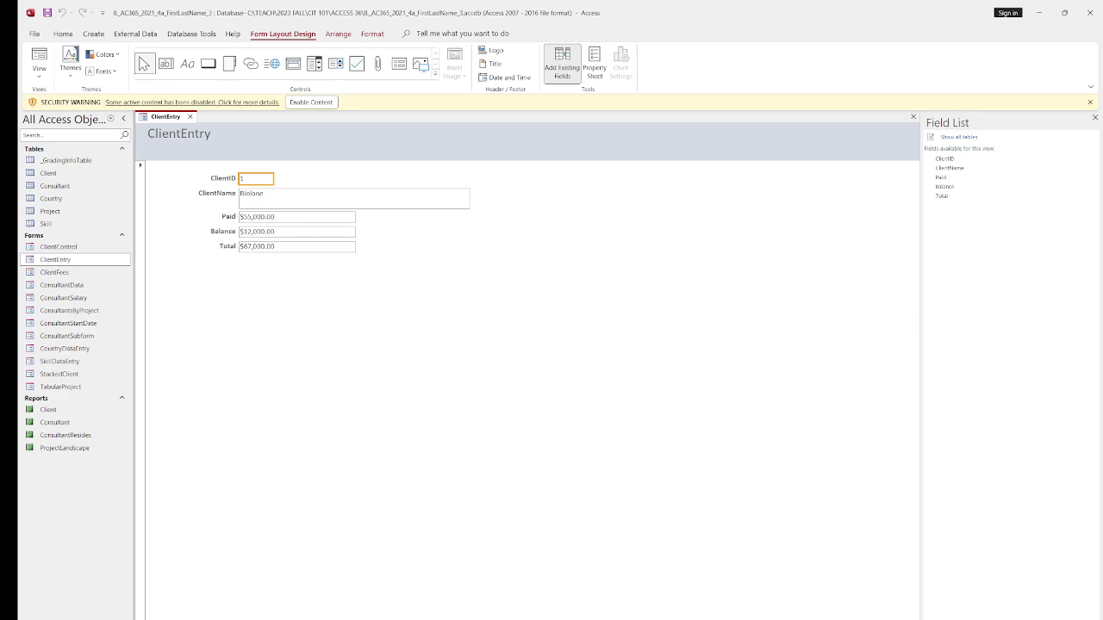
scroll(222, 178, down, 8)
click(222, 178)
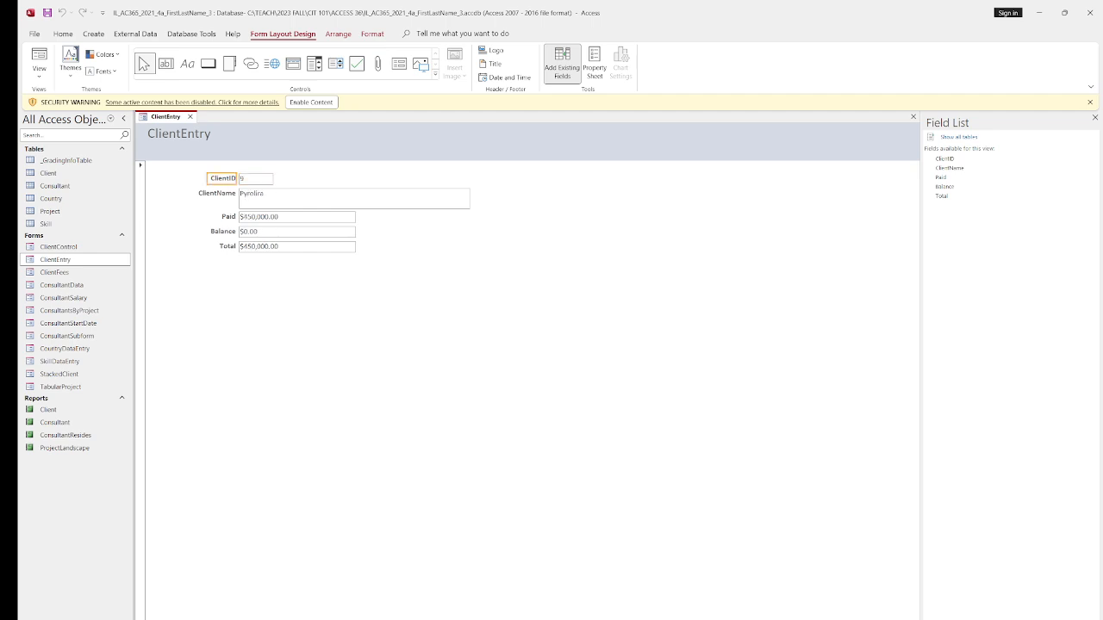
click(430, 247)
click(267, 231)
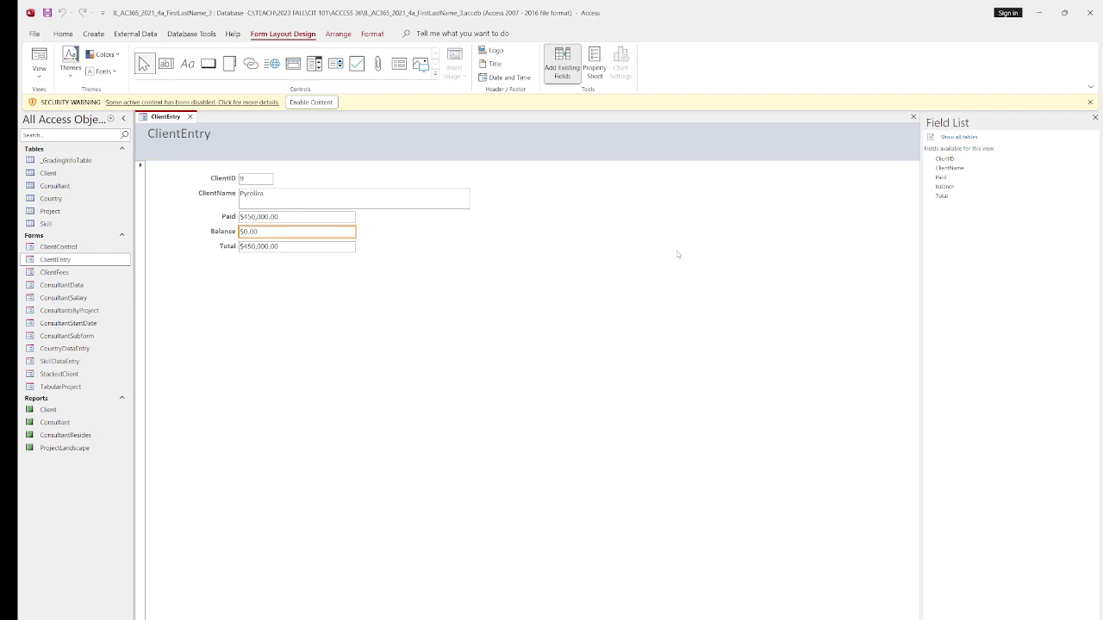
click(951, 186)
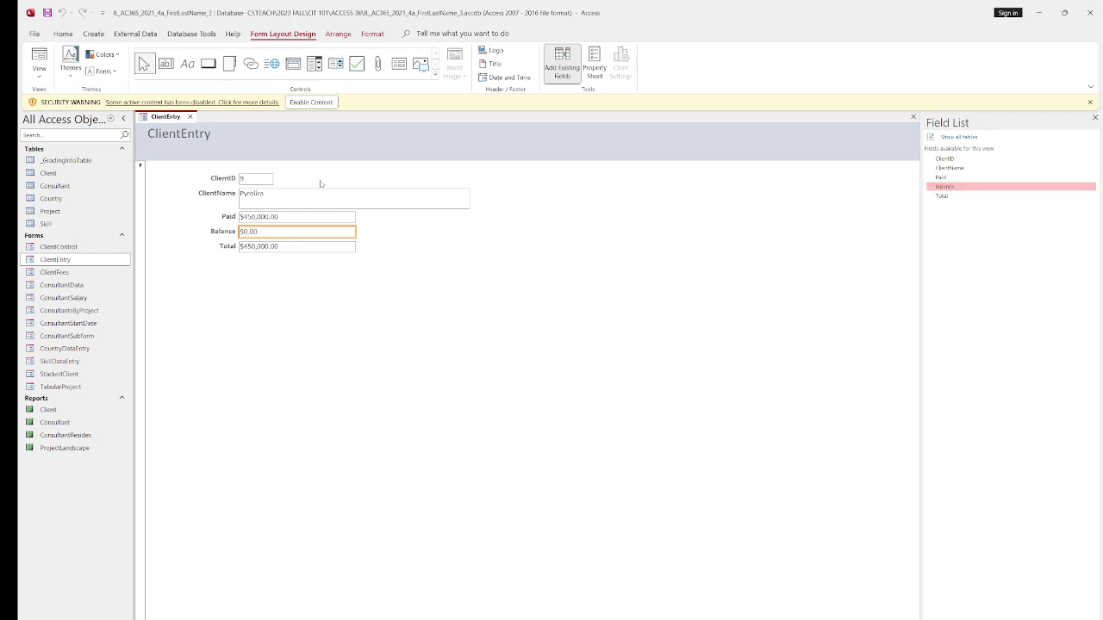
Step: Enable the database's active content and open ClientEntry in Form View at a new blank record
click(311, 102)
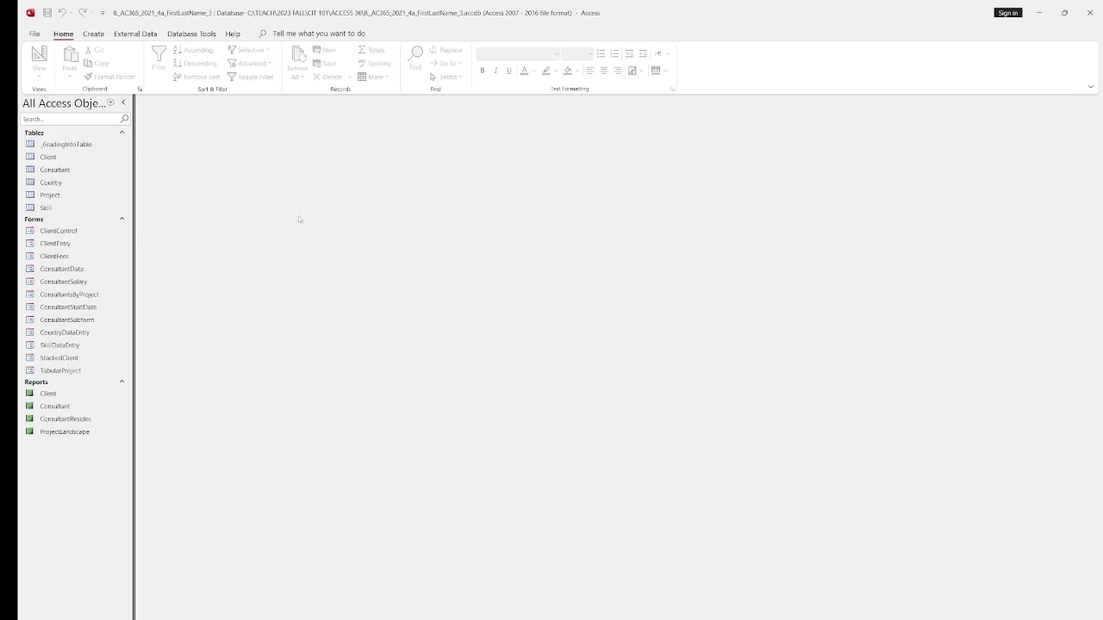
double_click(59, 244)
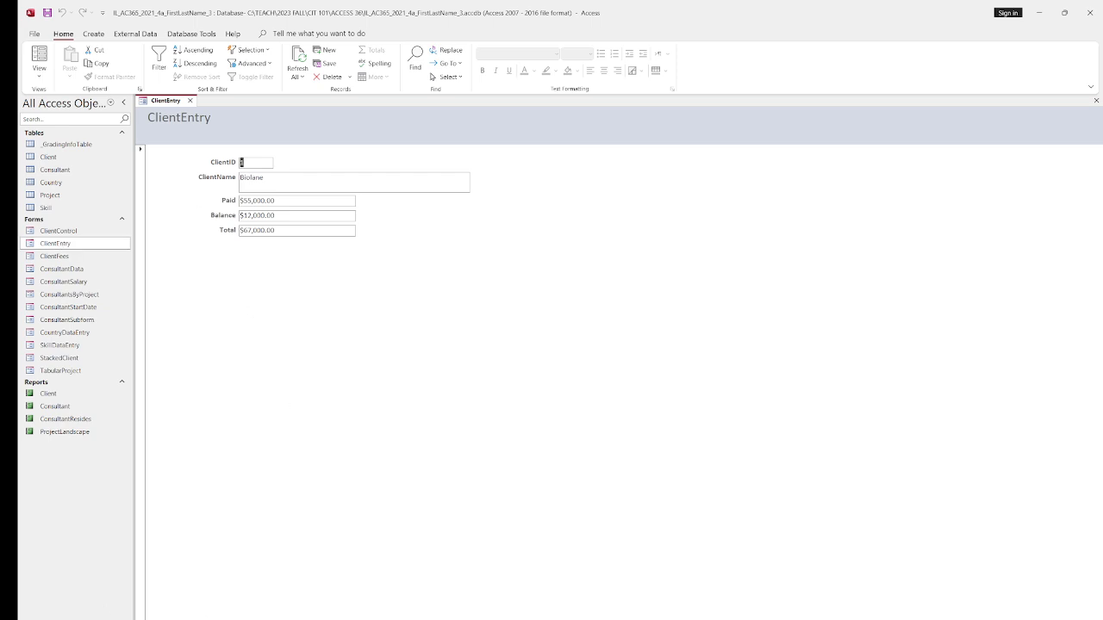
scroll(354, 198, down, 8)
key(BackSpace)
text(25000)
key(Escape)
key(Escape)
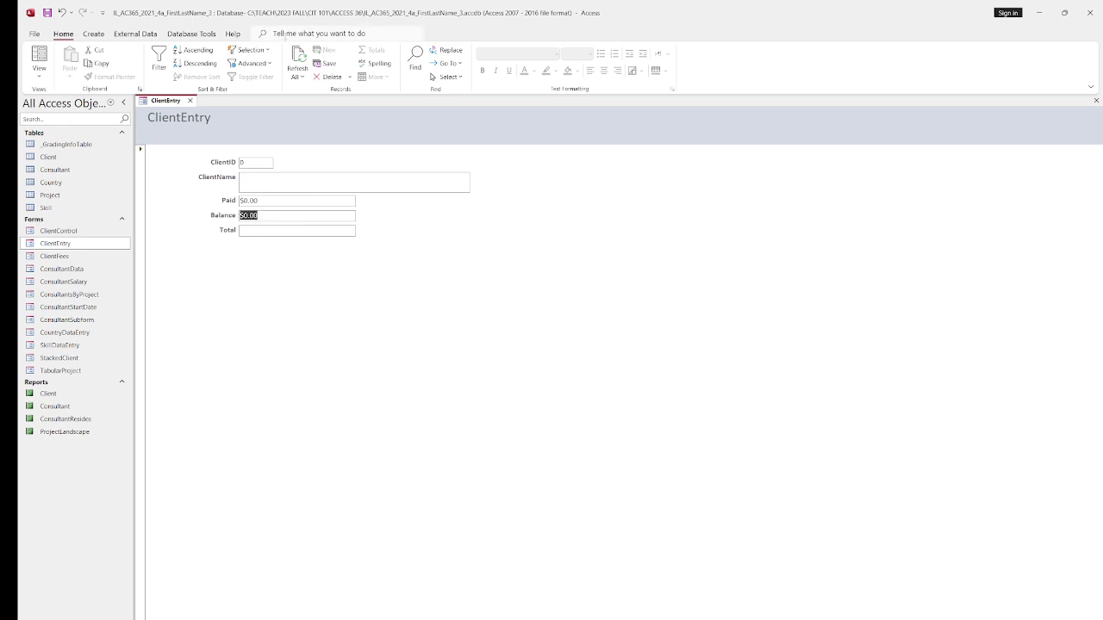
Step: Enter a new client record with ClientID 16, ClientName Intrazio and Paid 25000
click(245, 161)
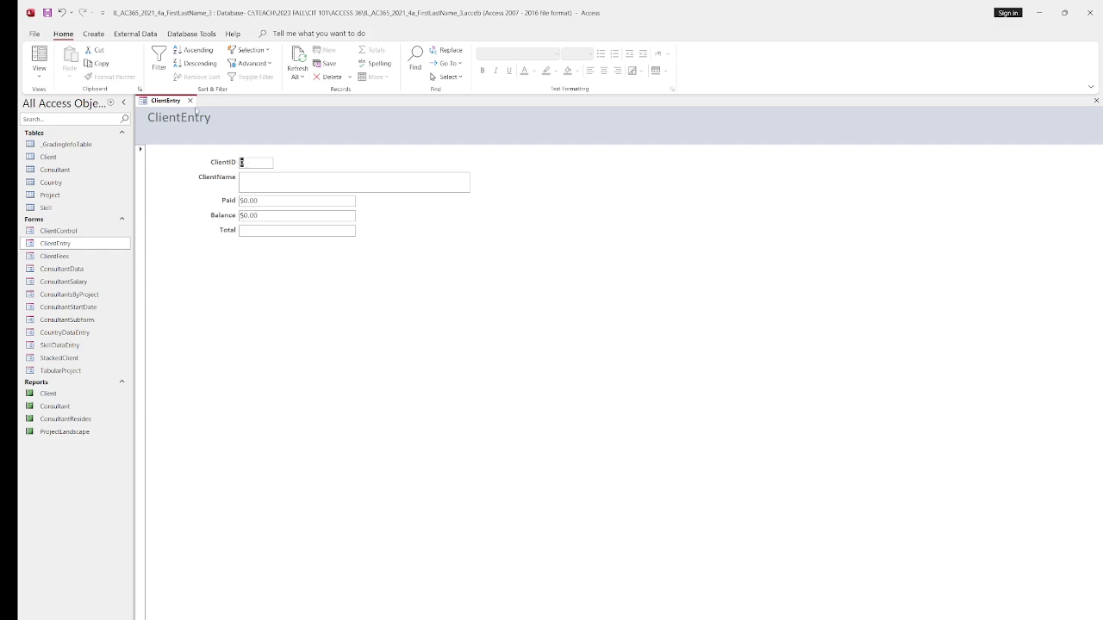
text(16)
click(250, 174)
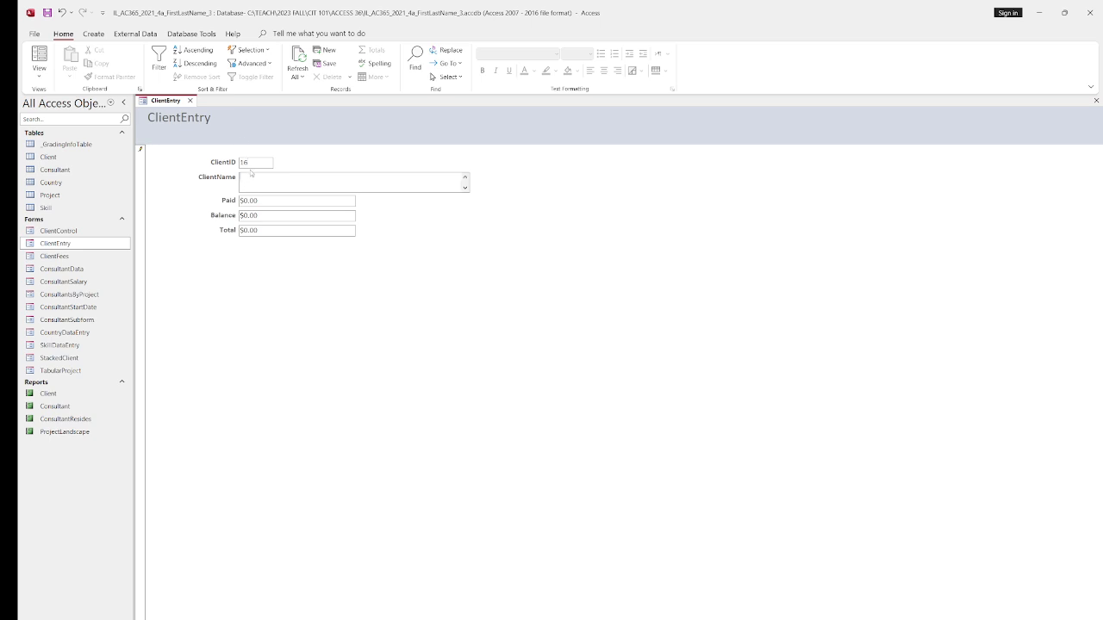
text(Intra)
text(zic)
click(244, 200)
text(25000)
Step: Save the new client record and close the ClientEntry form
right_click(175, 102)
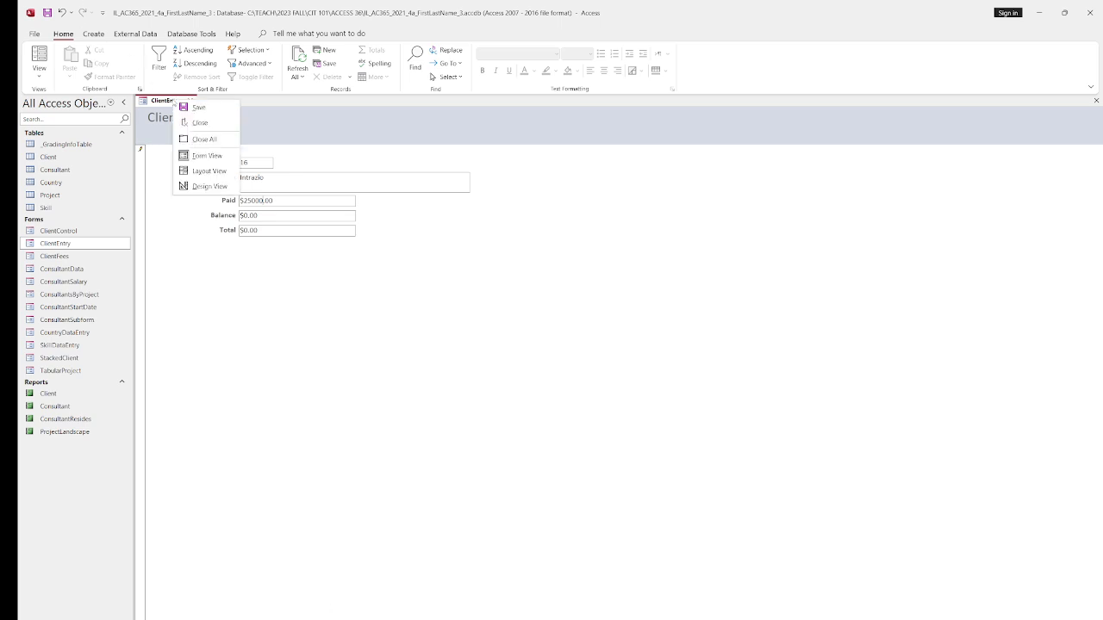
click(193, 109)
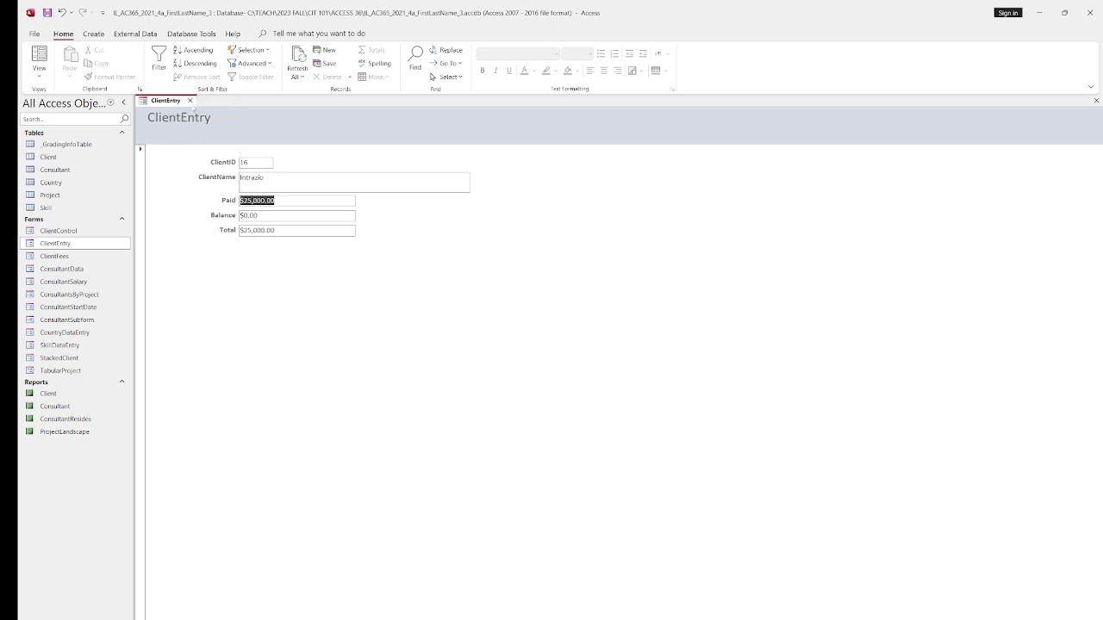
click(190, 101)
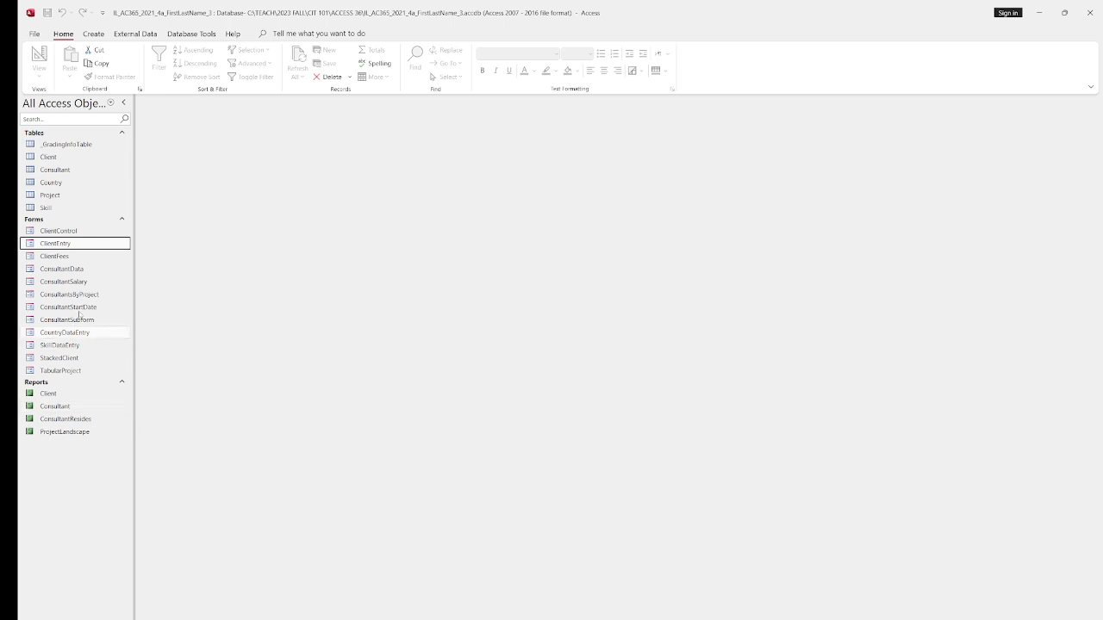
Step: Open the ConsultantSalary form in Design View and delete the Human Resources label from the form header
click(75, 282)
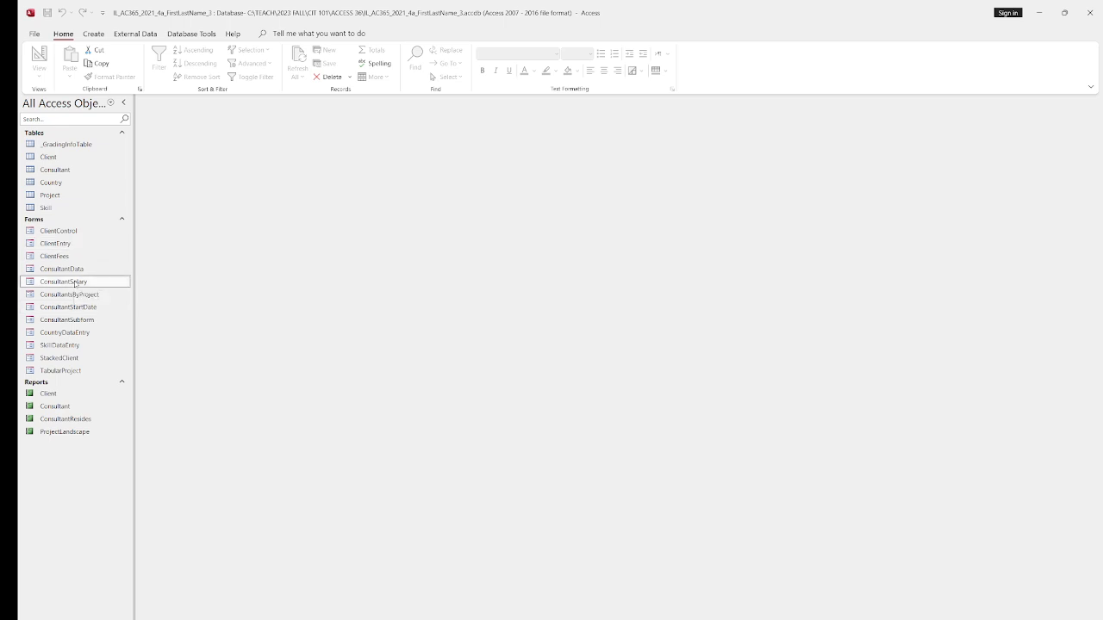
right_click(75, 282)
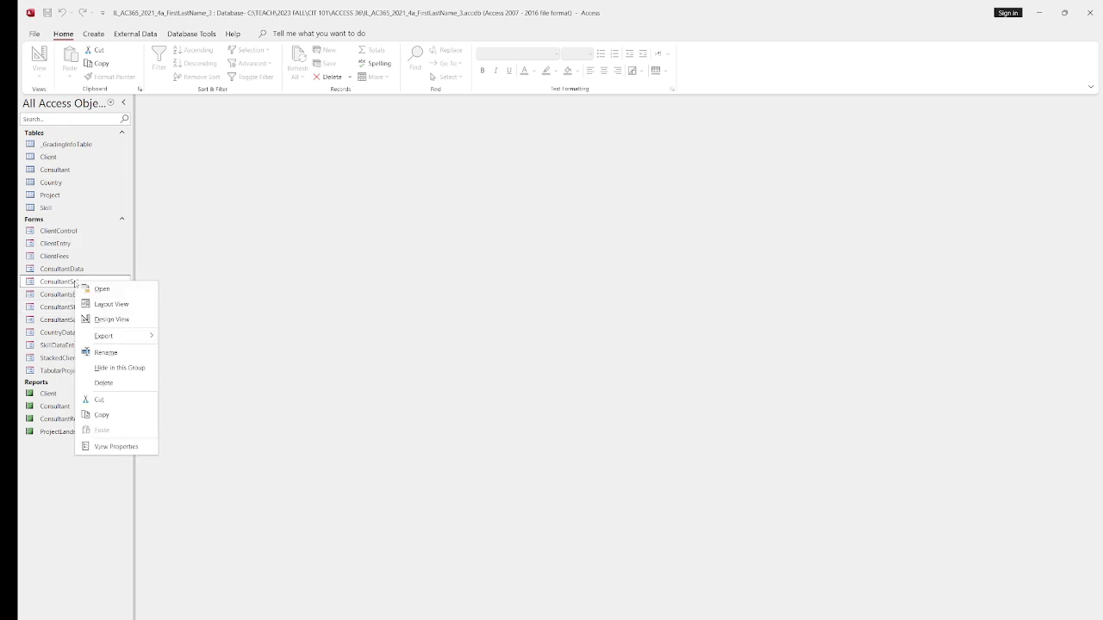
click(99, 319)
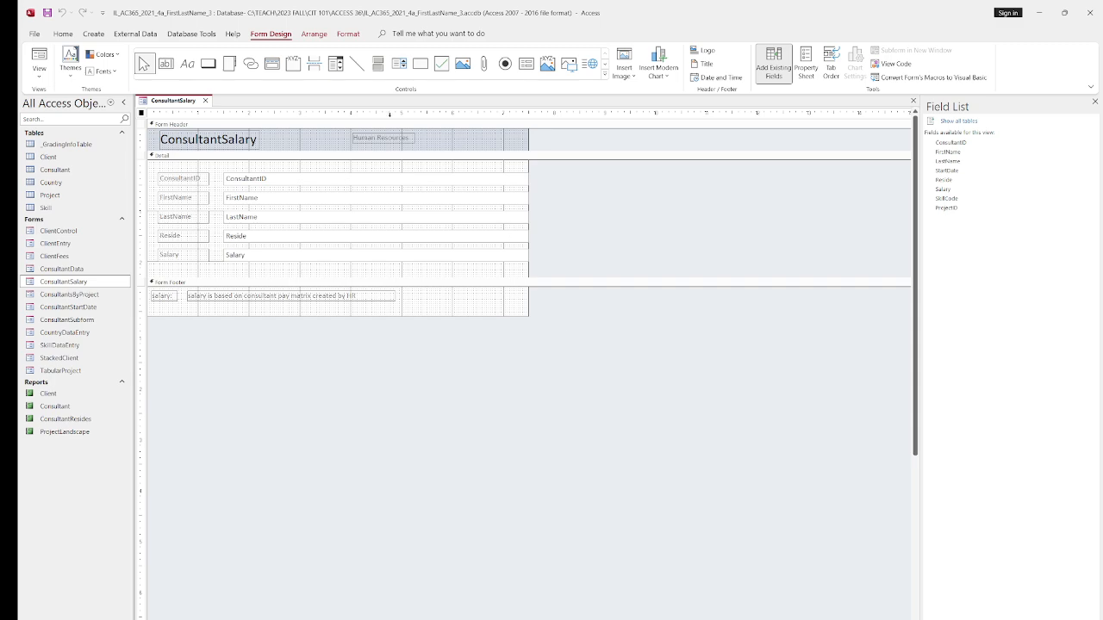
click(394, 138)
key(Delete)
Step: Add the StartDate field to the Detail section of ConsultantSalary, below the Salary field
click(184, 271)
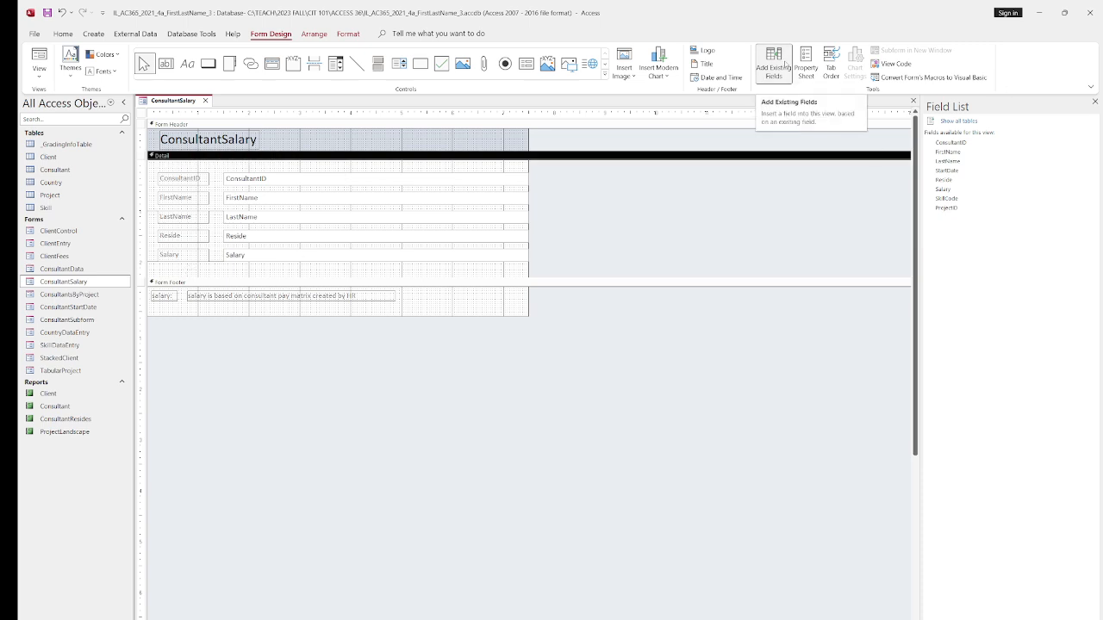
click(955, 171)
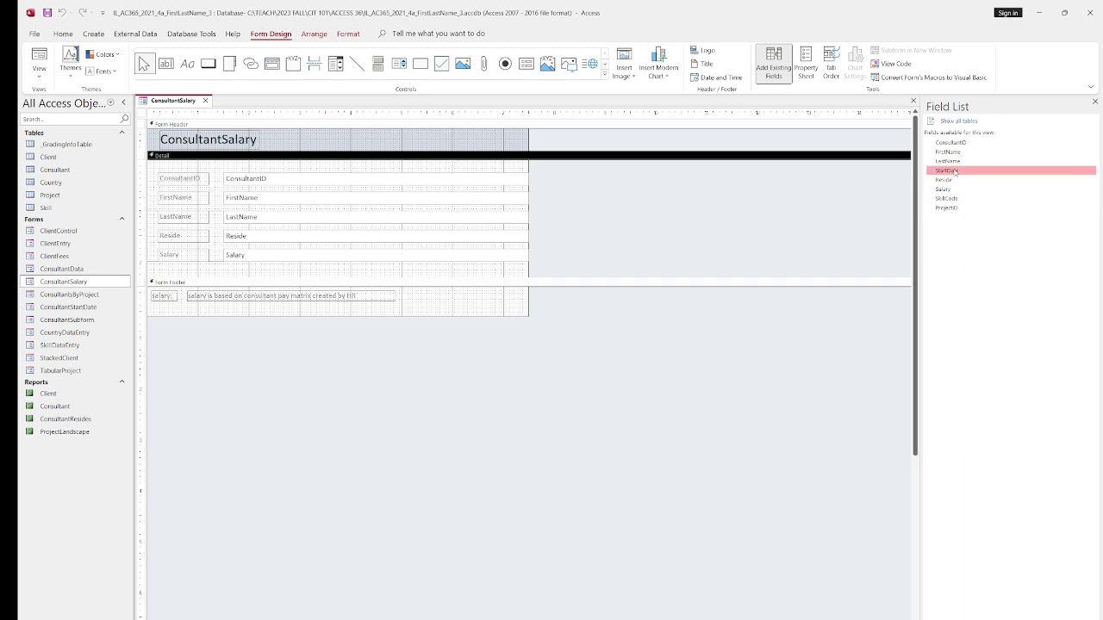
drag(955, 172, 169, 273)
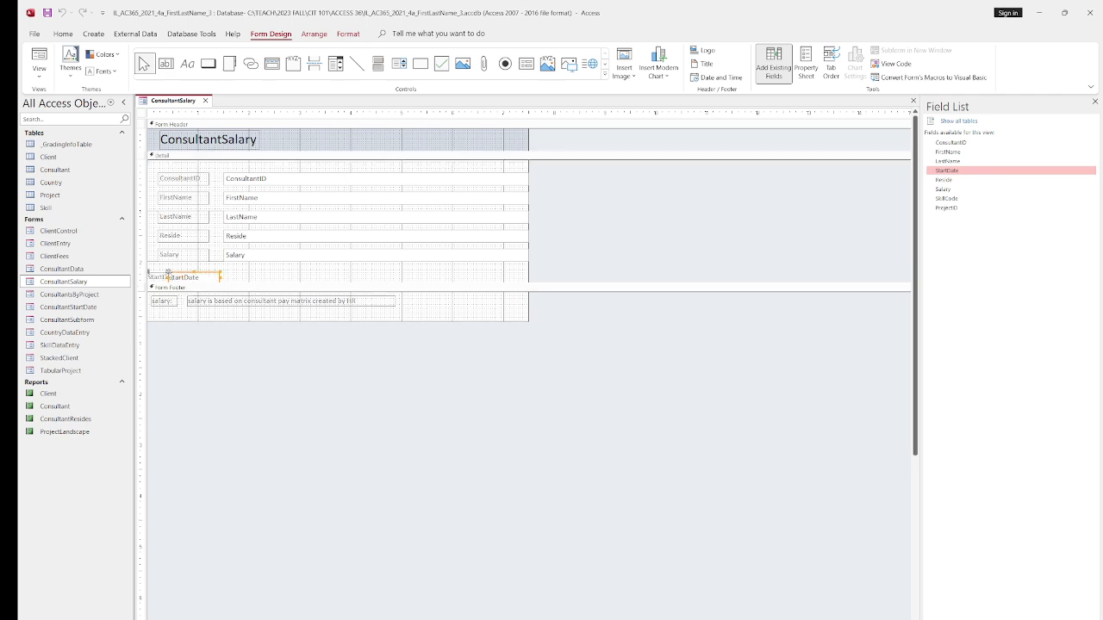
click(311, 269)
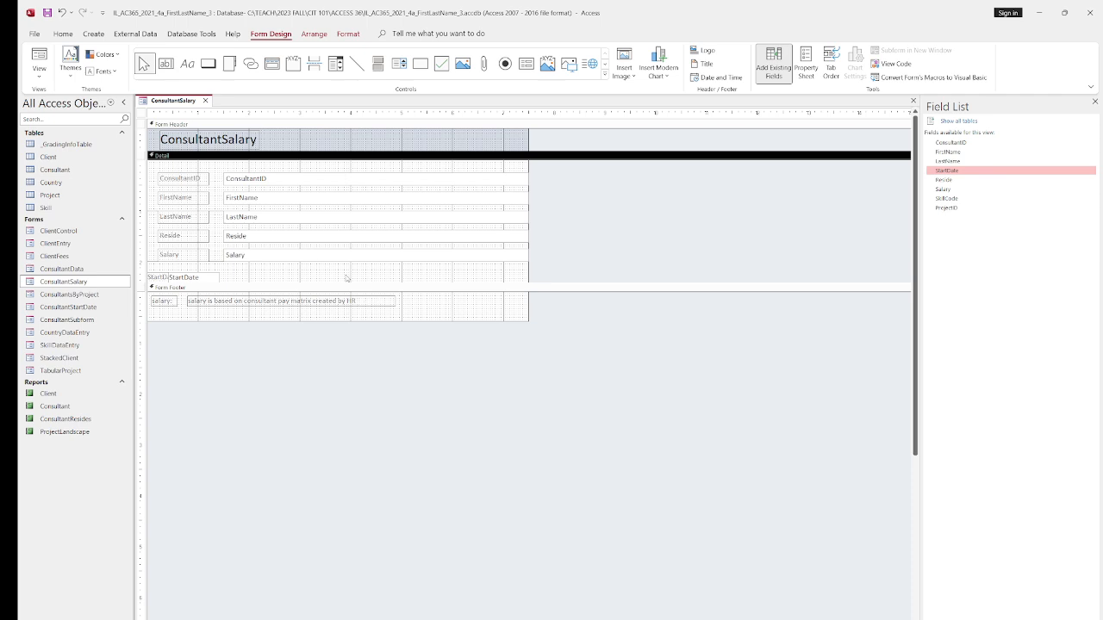
Step: Move and resize the StartDate label and text box so they line up with the labels and text boxes above
click(207, 277)
drag(206, 278, 259, 275)
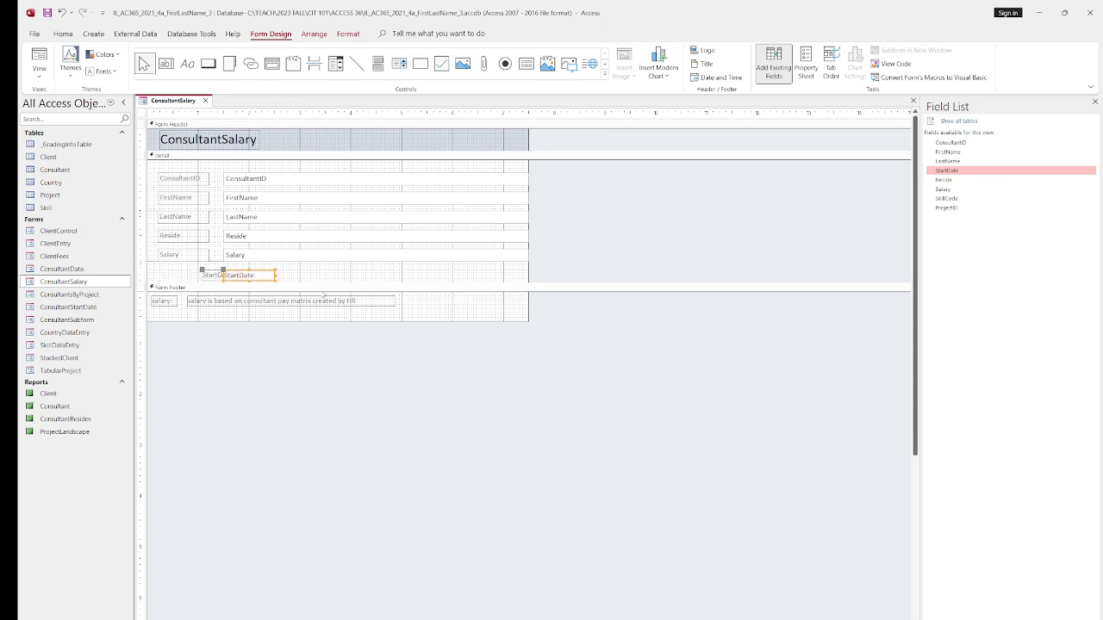
double_click(211, 275)
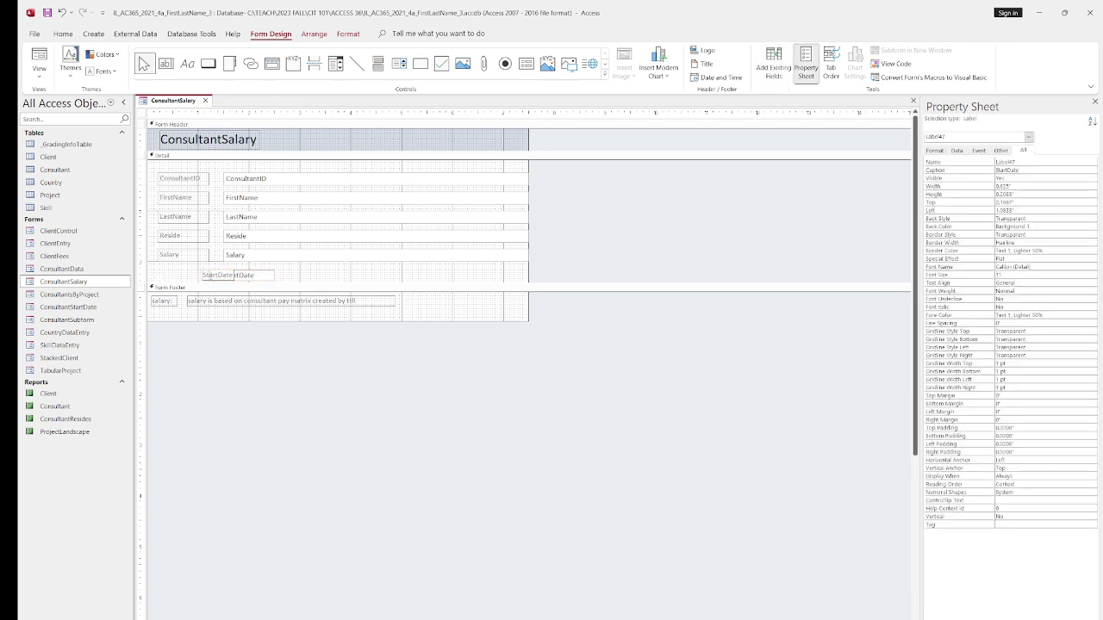
click(199, 274)
drag(199, 274, 157, 274)
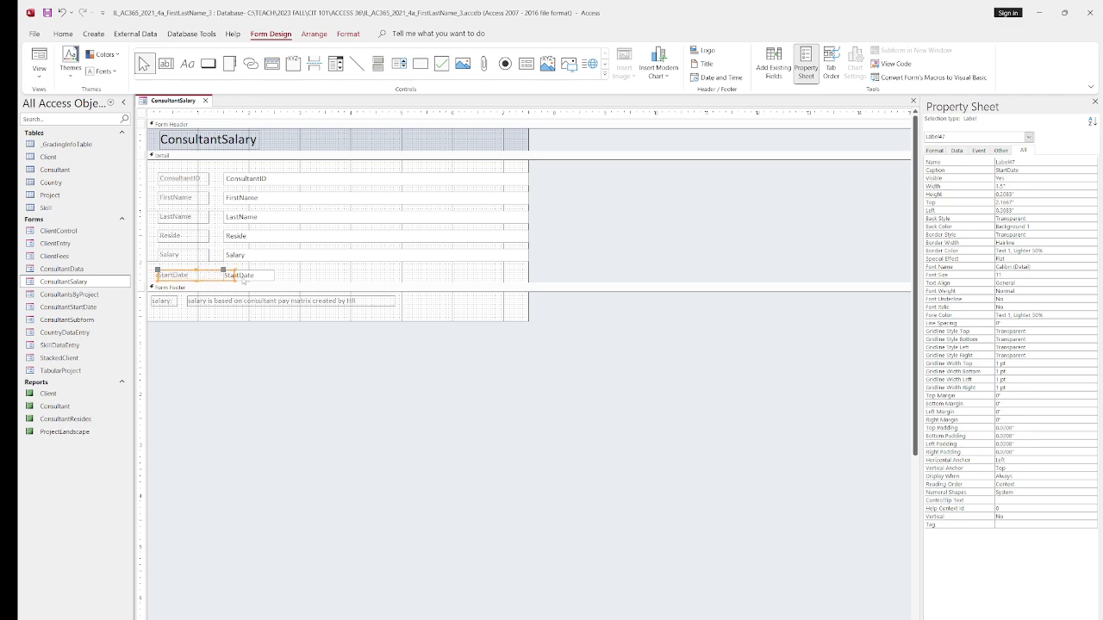
drag(226, 275, 210, 274)
click(338, 281)
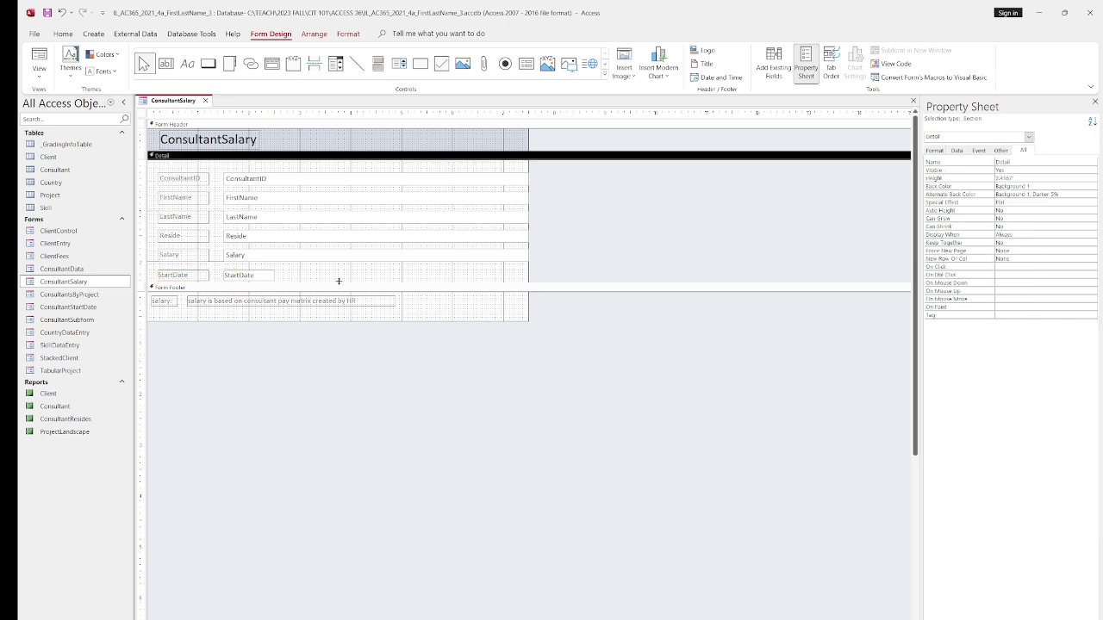
Step: Change the Salary label in the Detail section to Current Salary and the form title to Consultant Salary
click(181, 254)
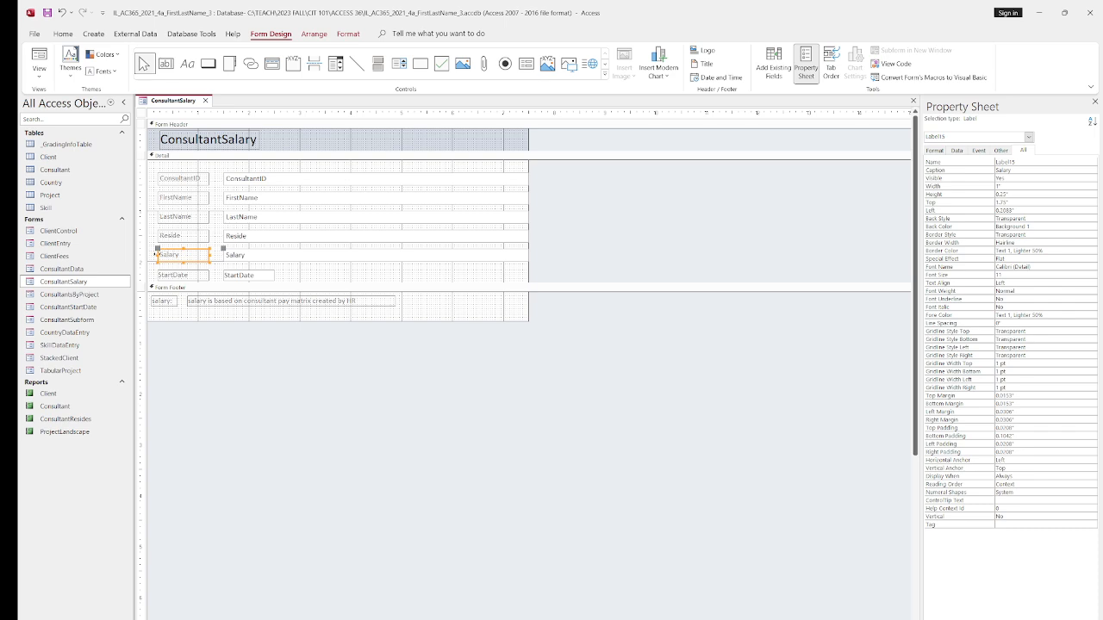
click(190, 256)
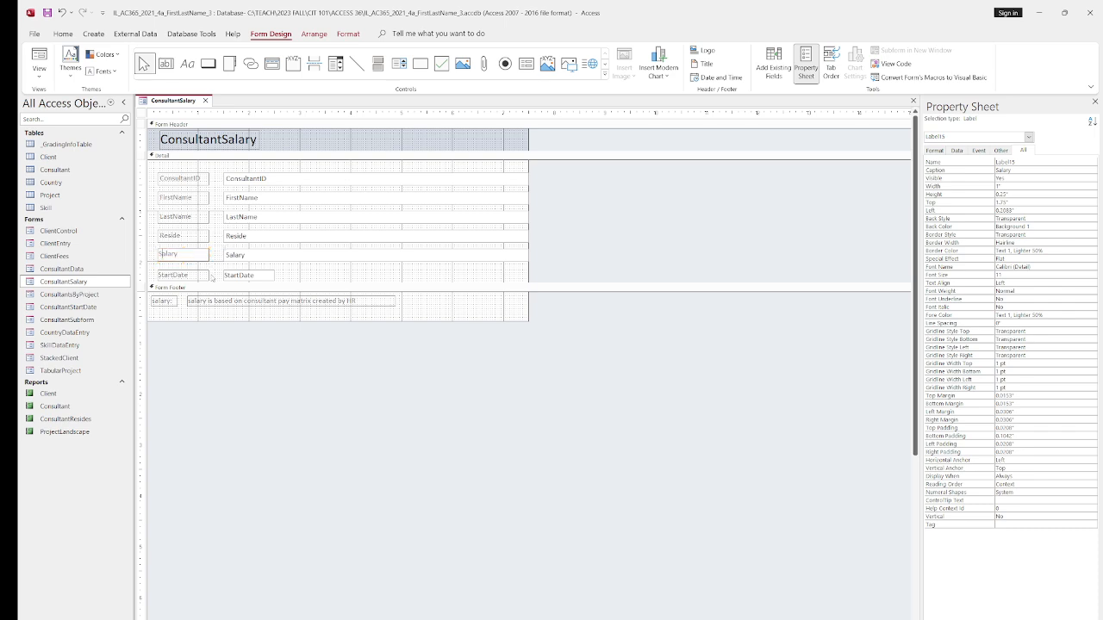
text(Current)
click(223, 140)
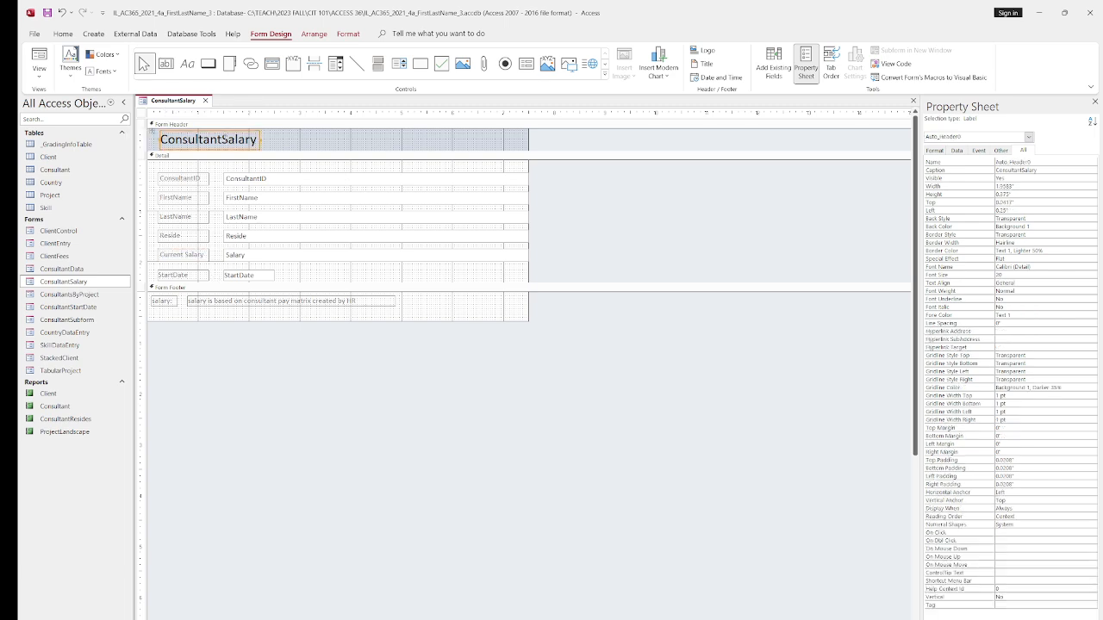
click(223, 139)
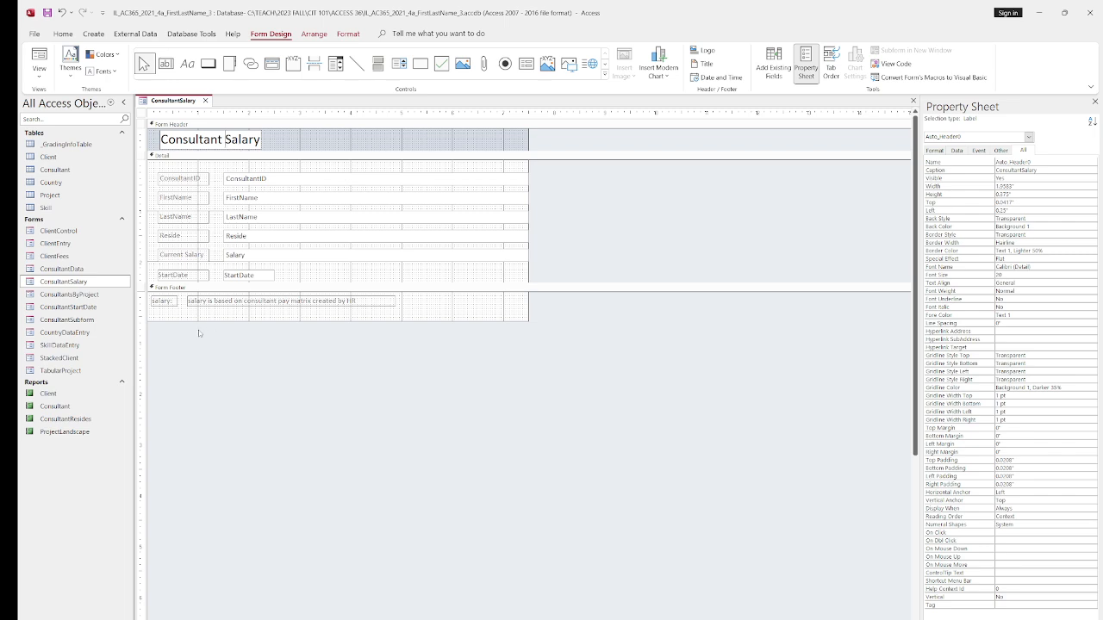
Step: Underline the salary label in the form footer
click(165, 300)
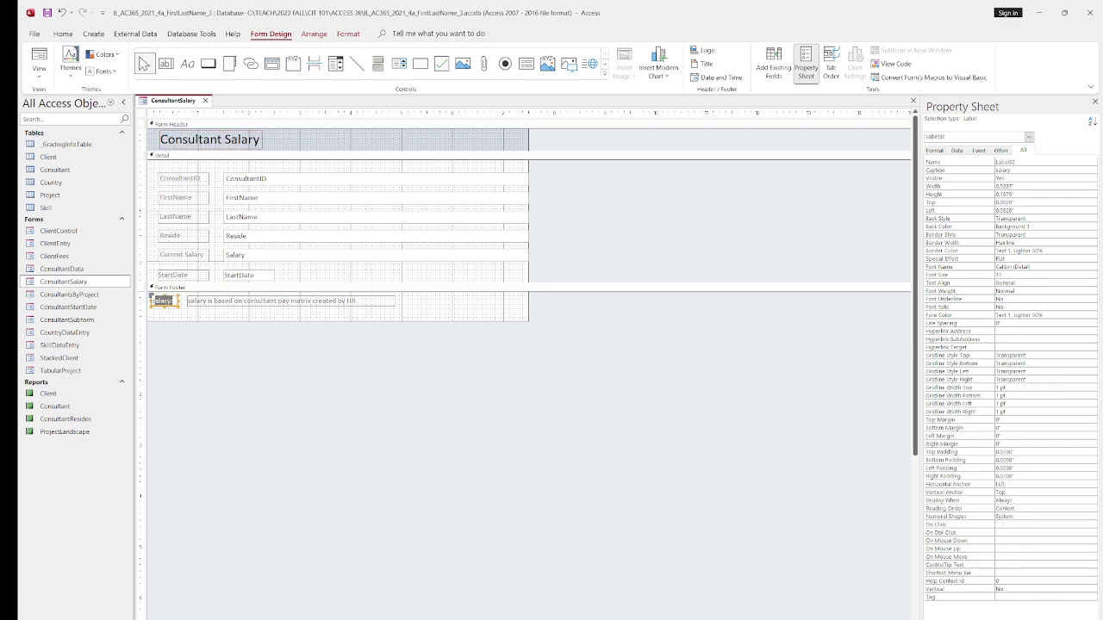
drag(154, 301, 149, 302)
click(348, 34)
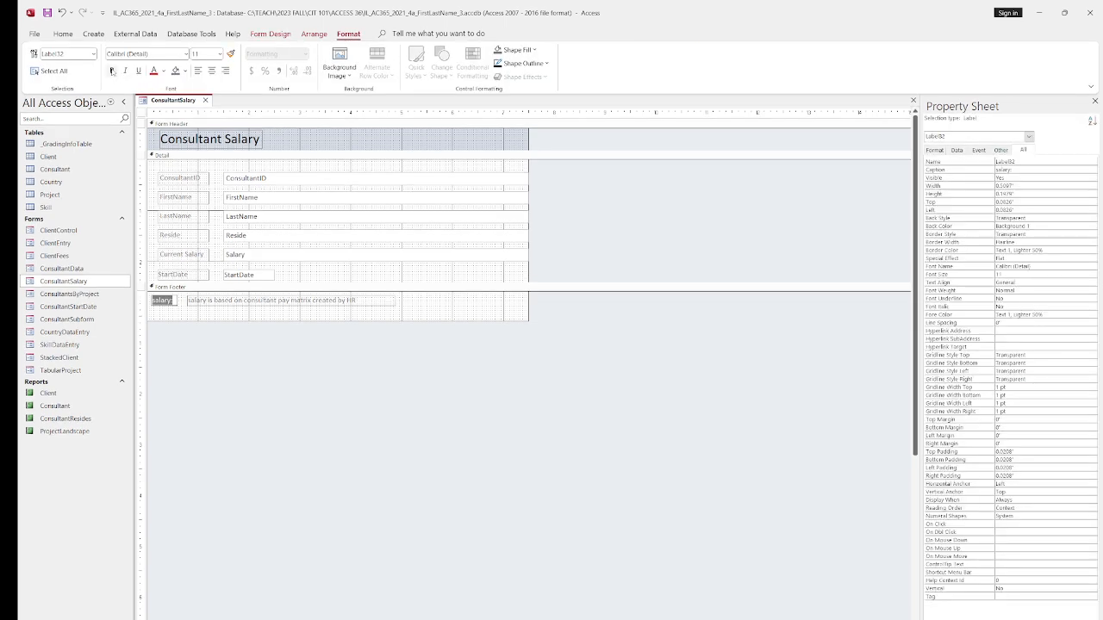
click(137, 71)
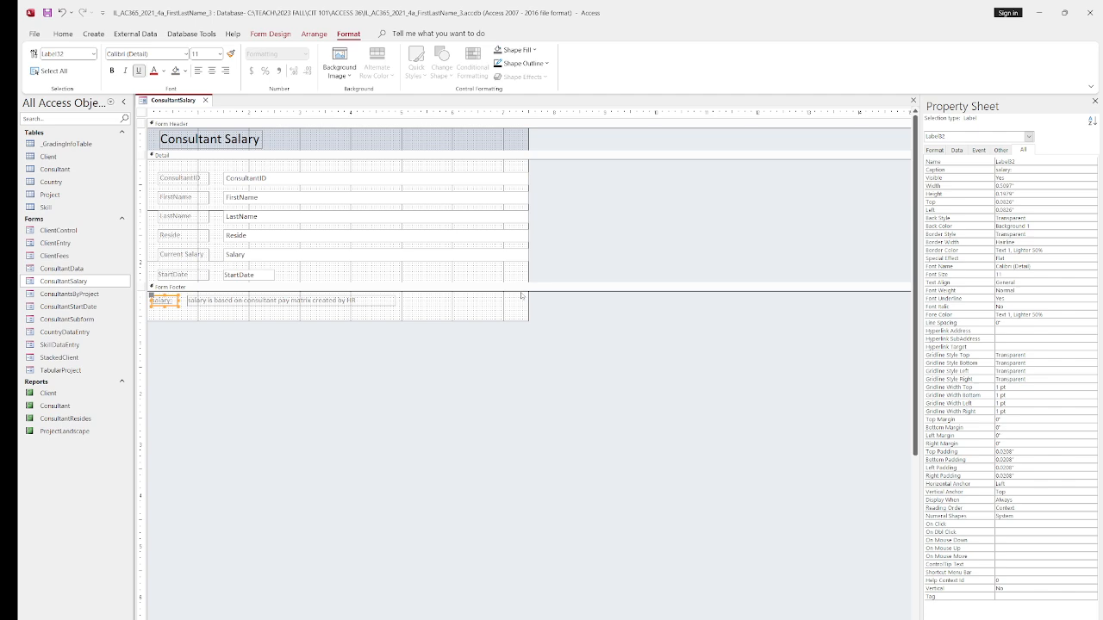
Step: Save and close the ConsultantSalary form
right_click(176, 103)
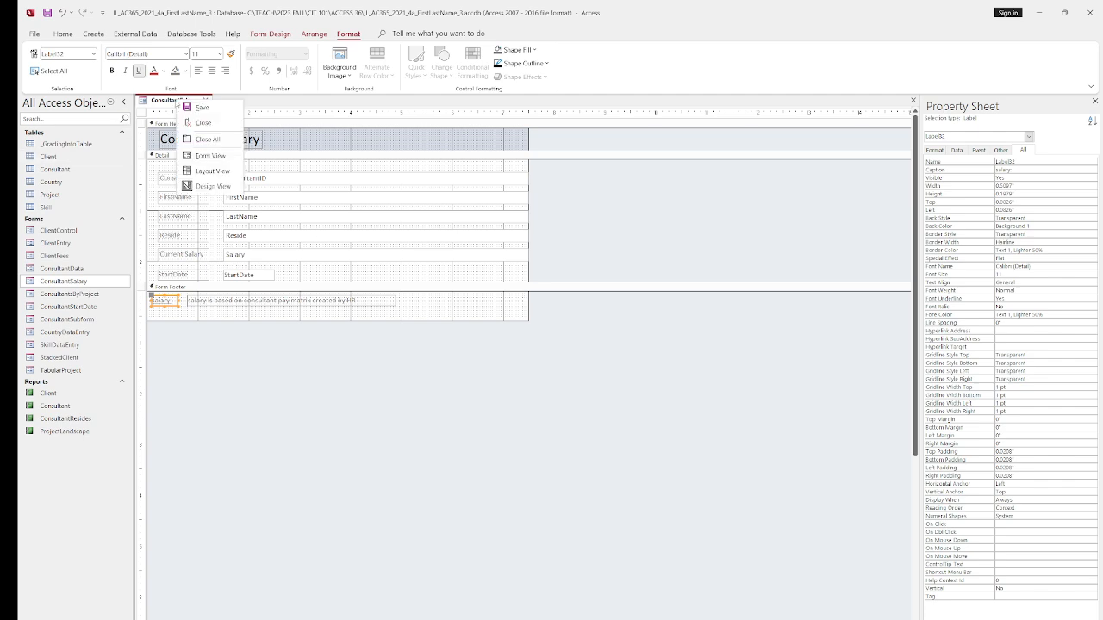
click(198, 109)
click(204, 101)
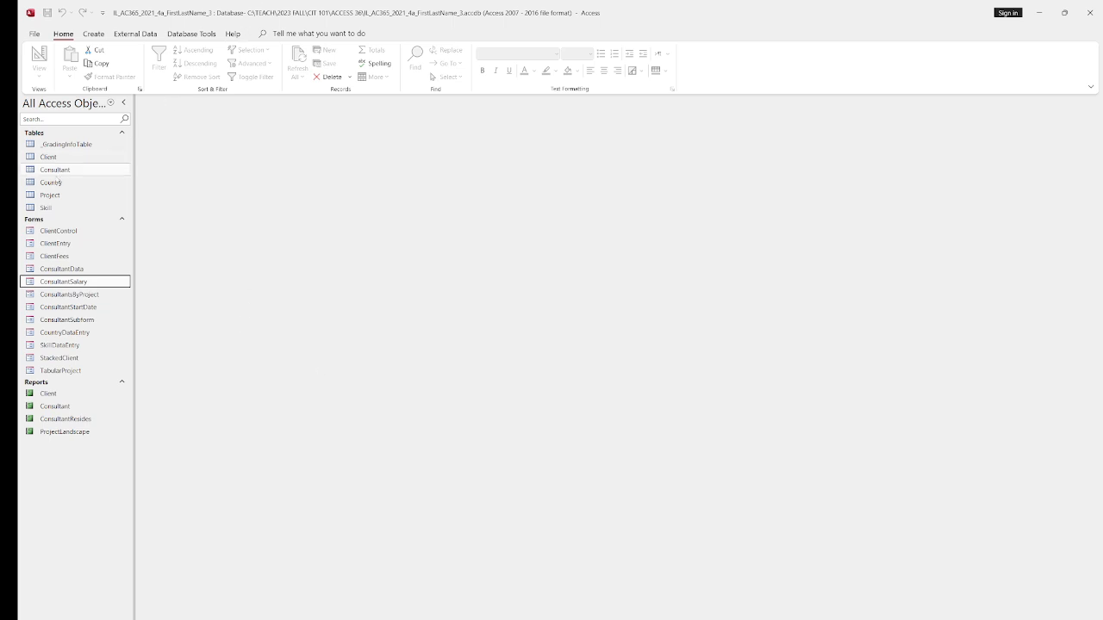
Step: Create a basic report based on the Country table
click(57, 184)
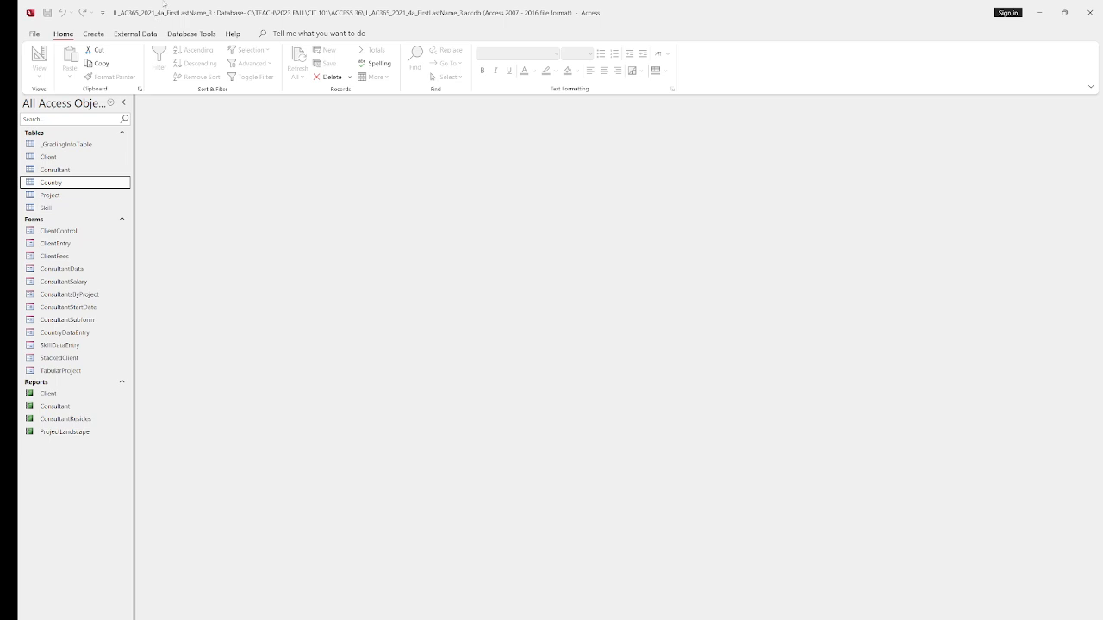
click(94, 35)
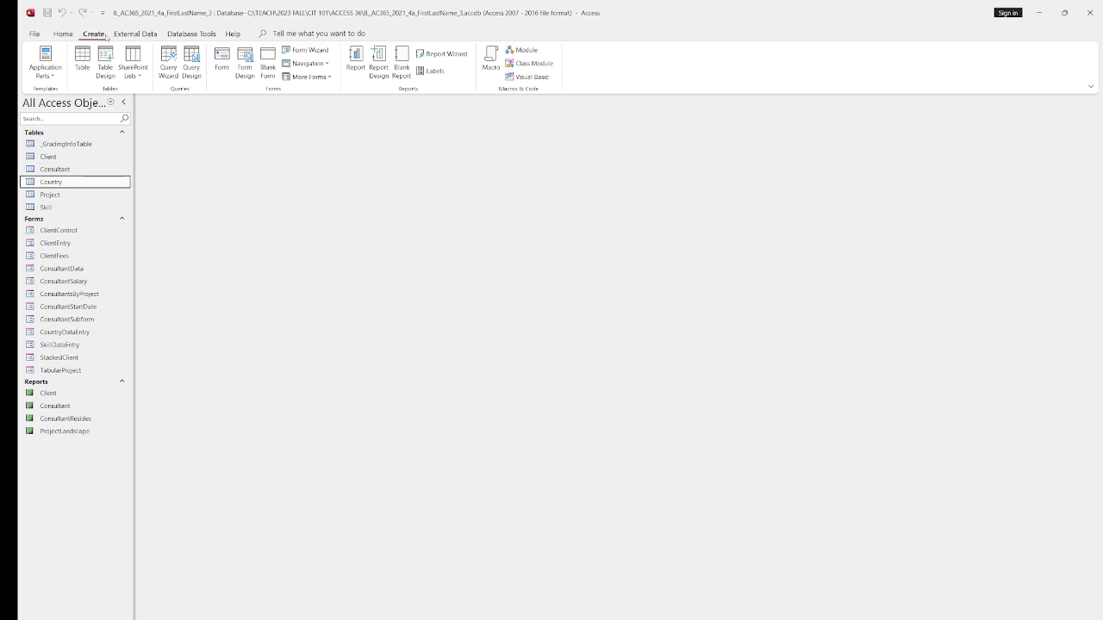
click(356, 71)
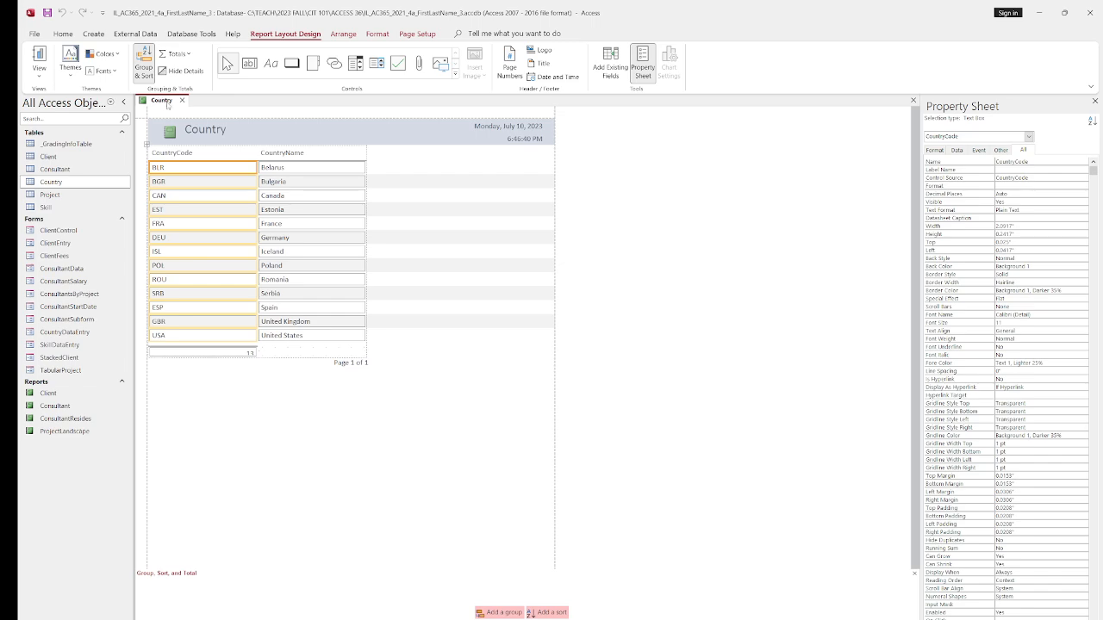
right_click(168, 105)
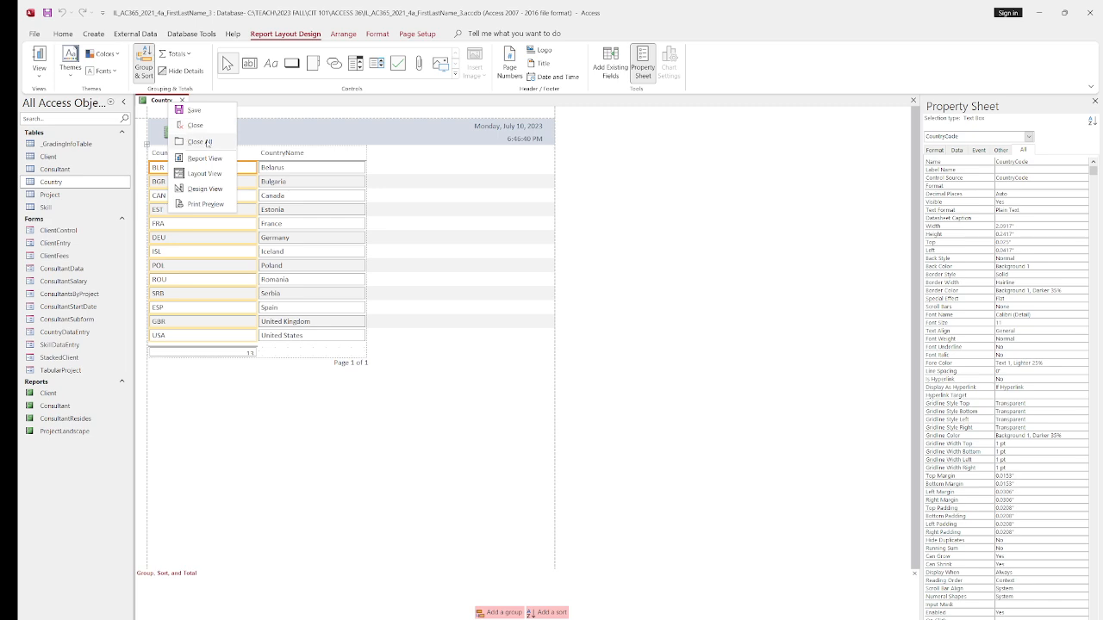
click(588, 214)
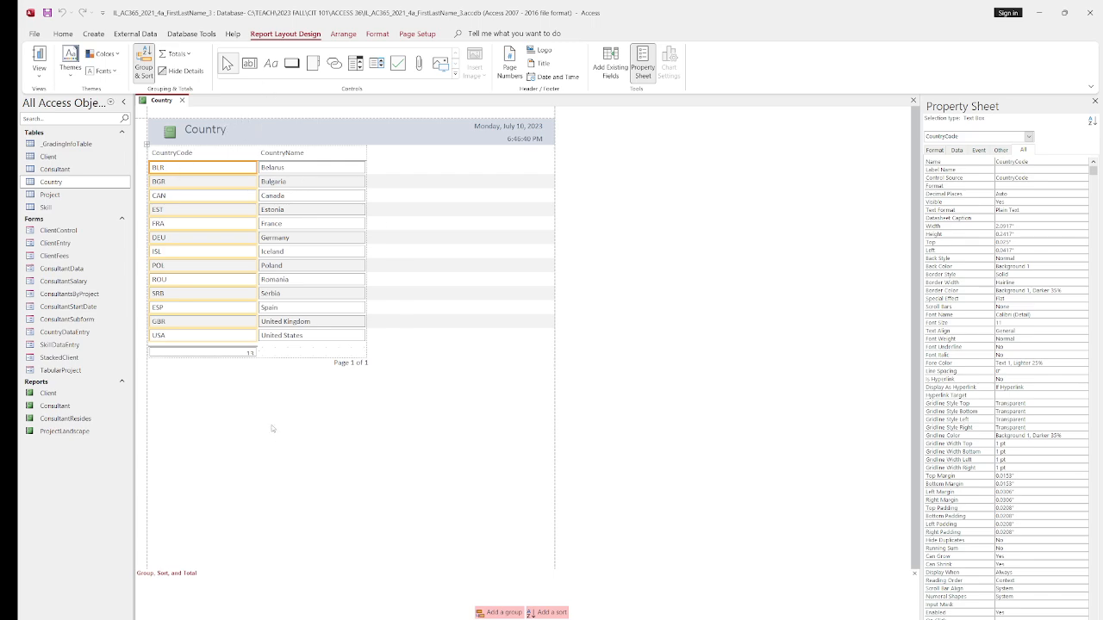
click(645, 289)
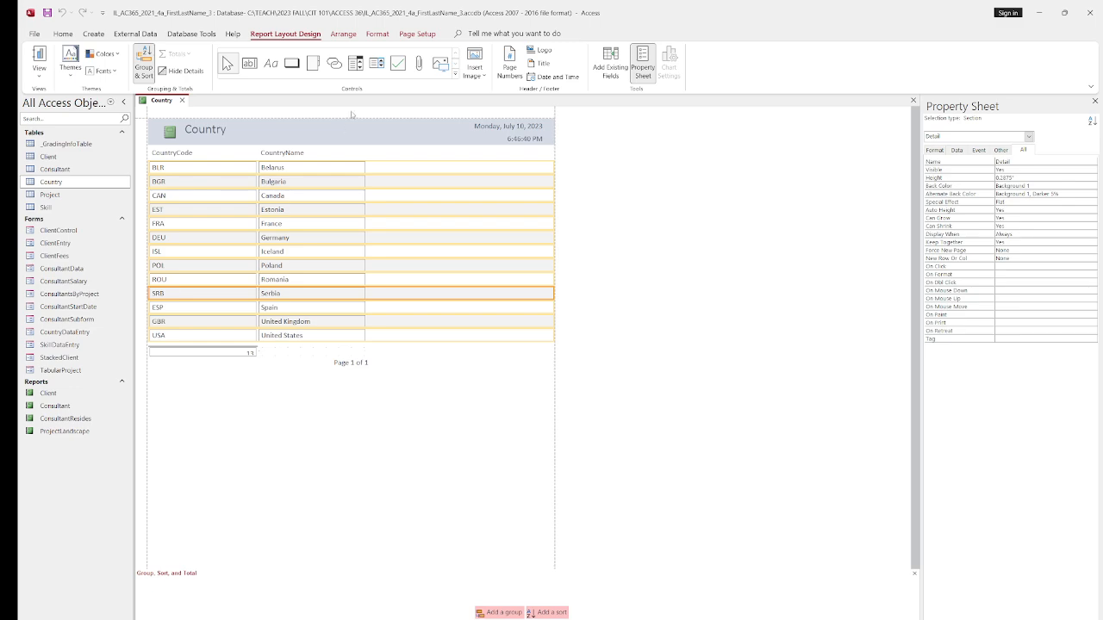
right_click(351, 114)
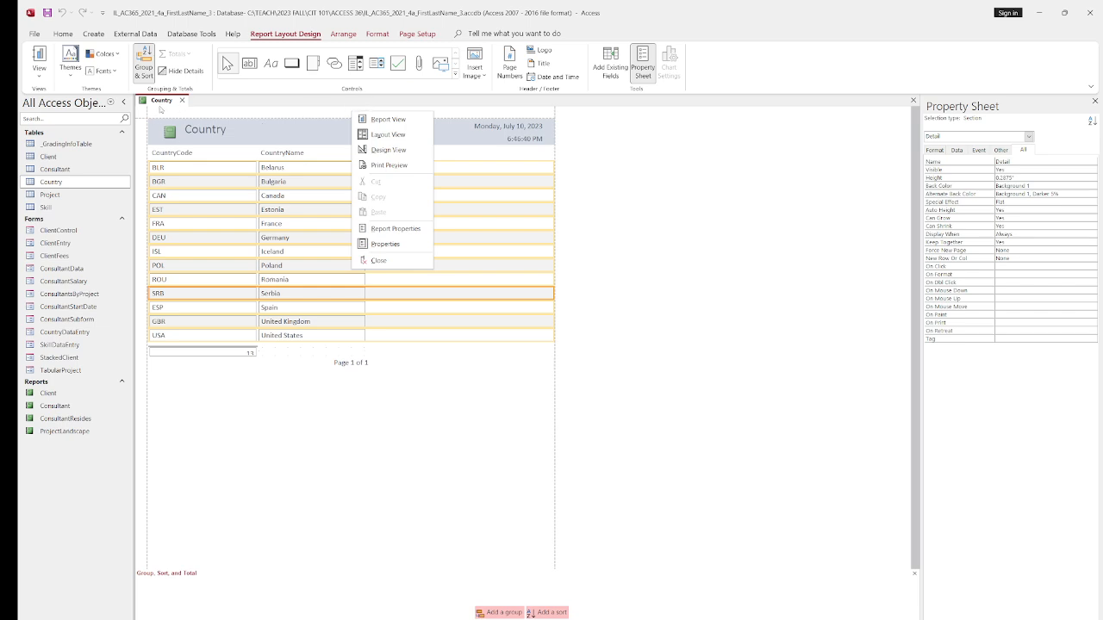
click(170, 103)
Step: Save the new Country report with the name CountryList
right_click(170, 103)
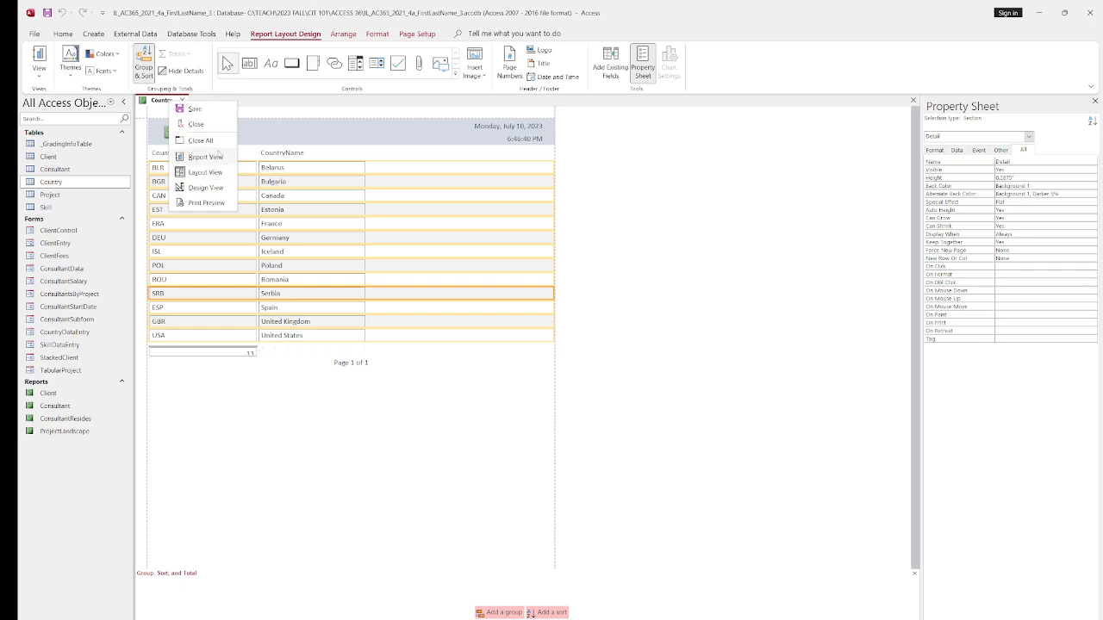
click(195, 110)
click(533, 228)
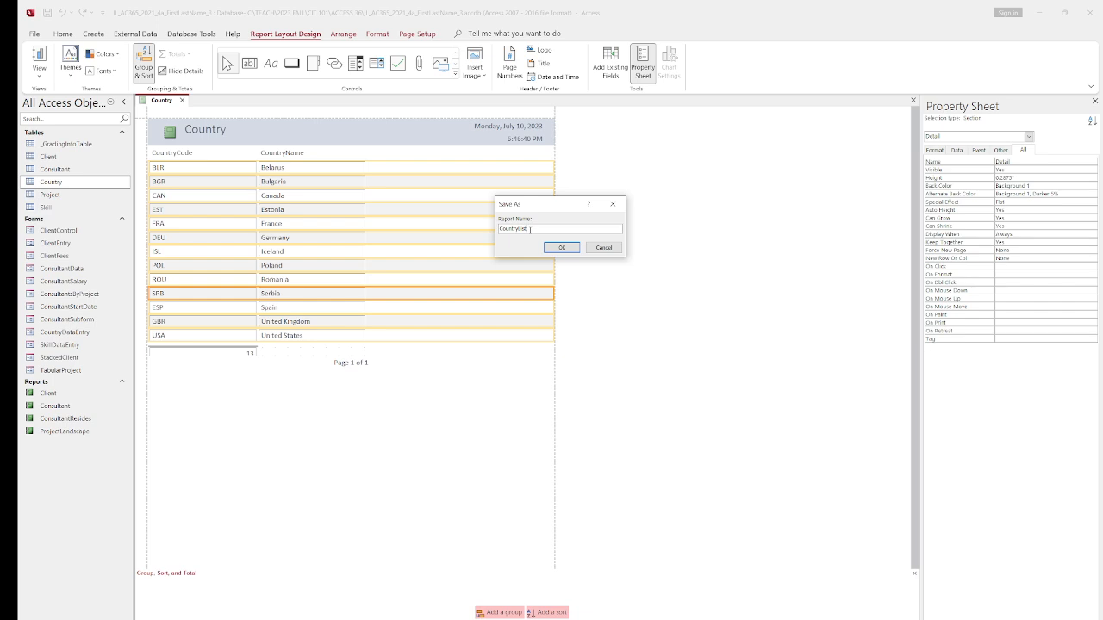
click(561, 247)
Step: Change the title in the CountryList report header to Country Report
click(239, 134)
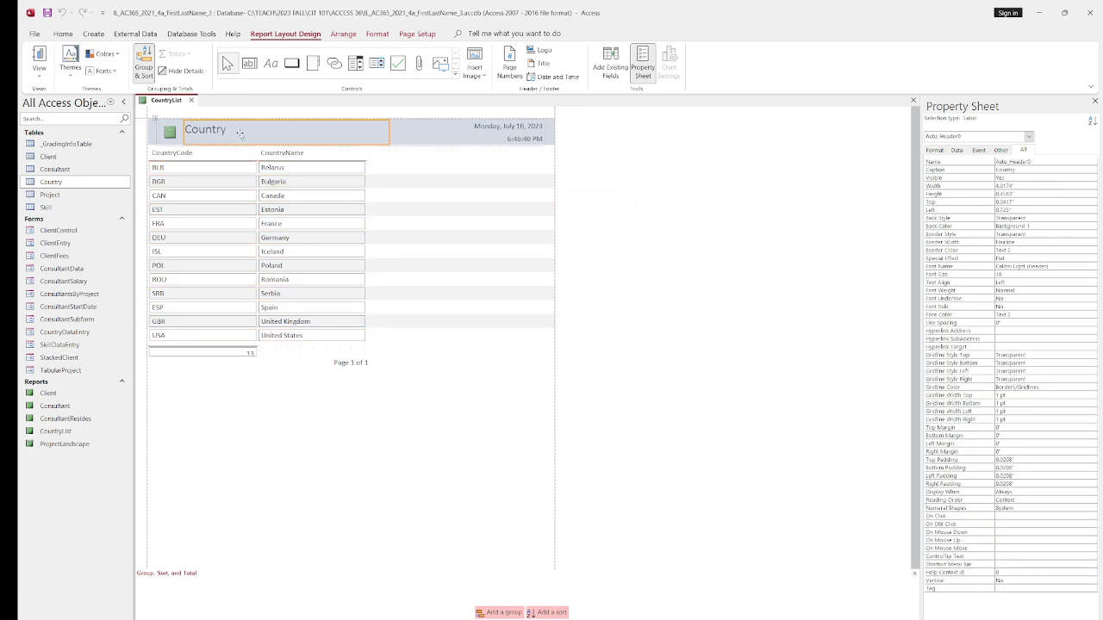
click(238, 130)
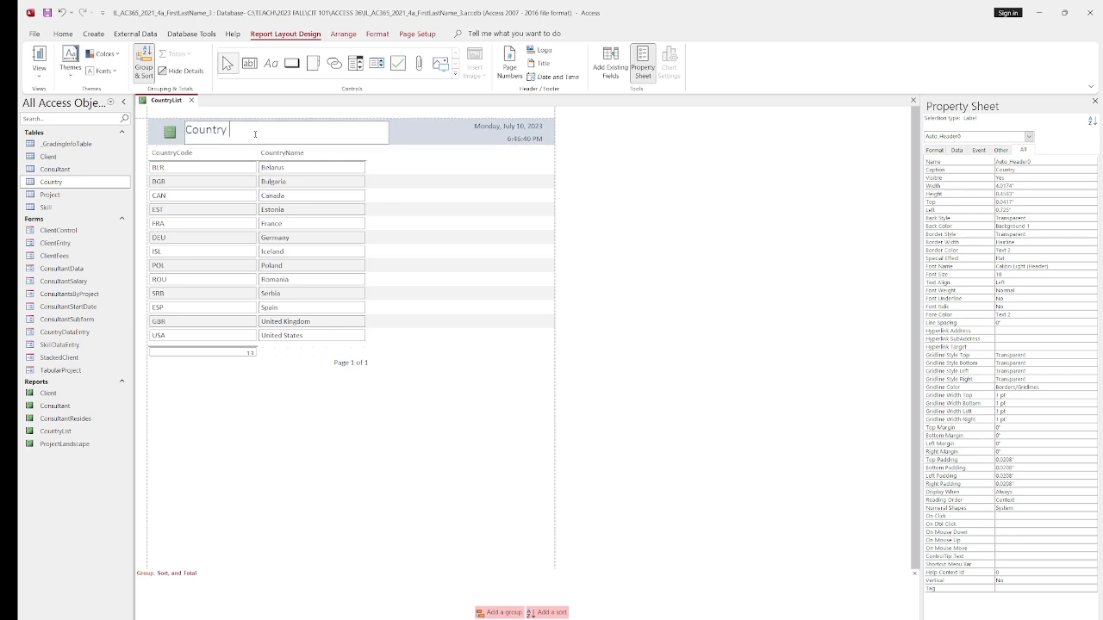
text(Report)
click(425, 122)
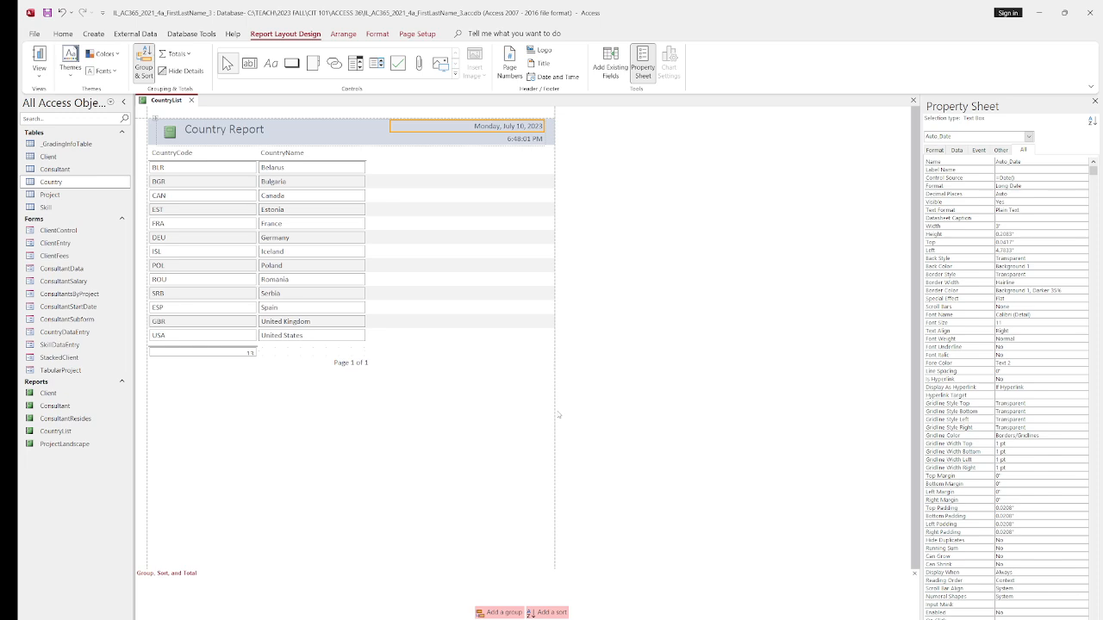
Step: Shorten the report's CountryCode and CountryName column headings to Code and Name
click(181, 155)
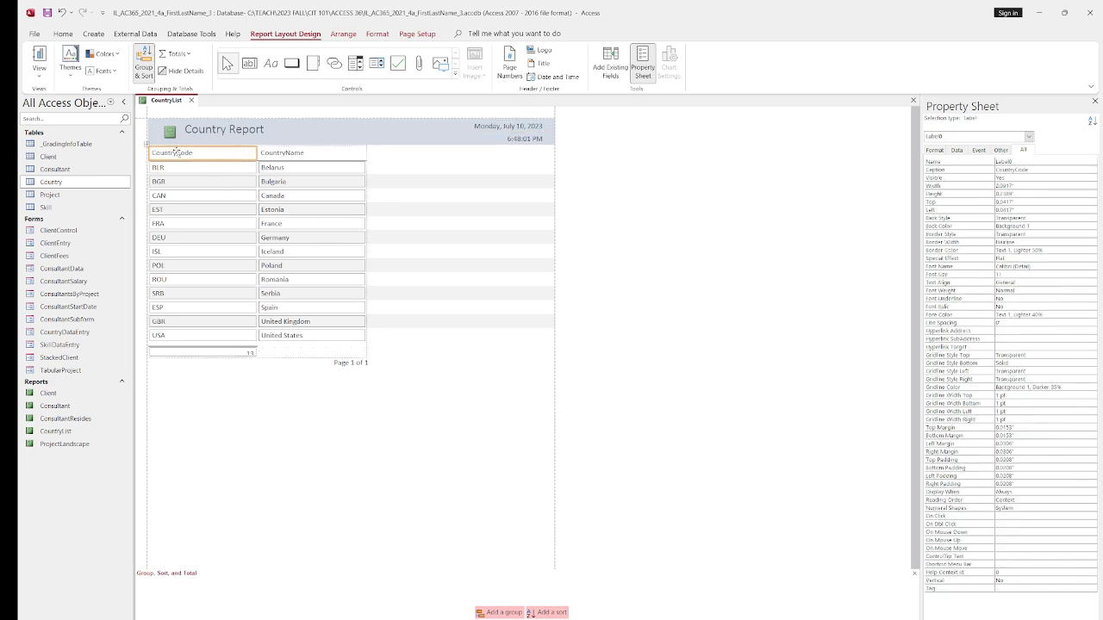
click(177, 153)
drag(176, 153, 149, 153)
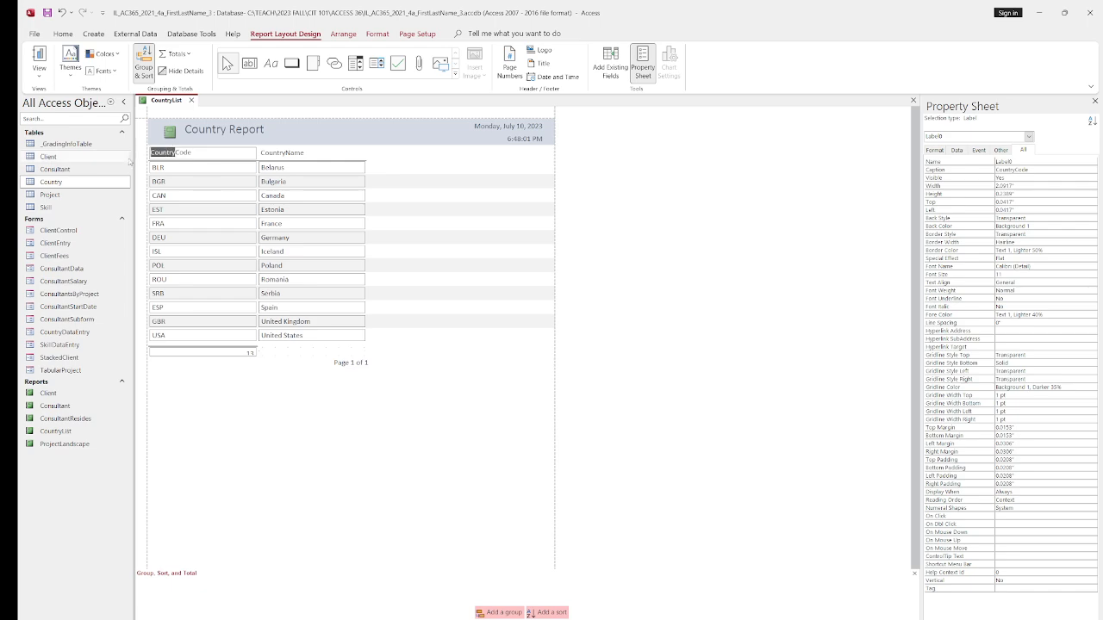
key(Delete)
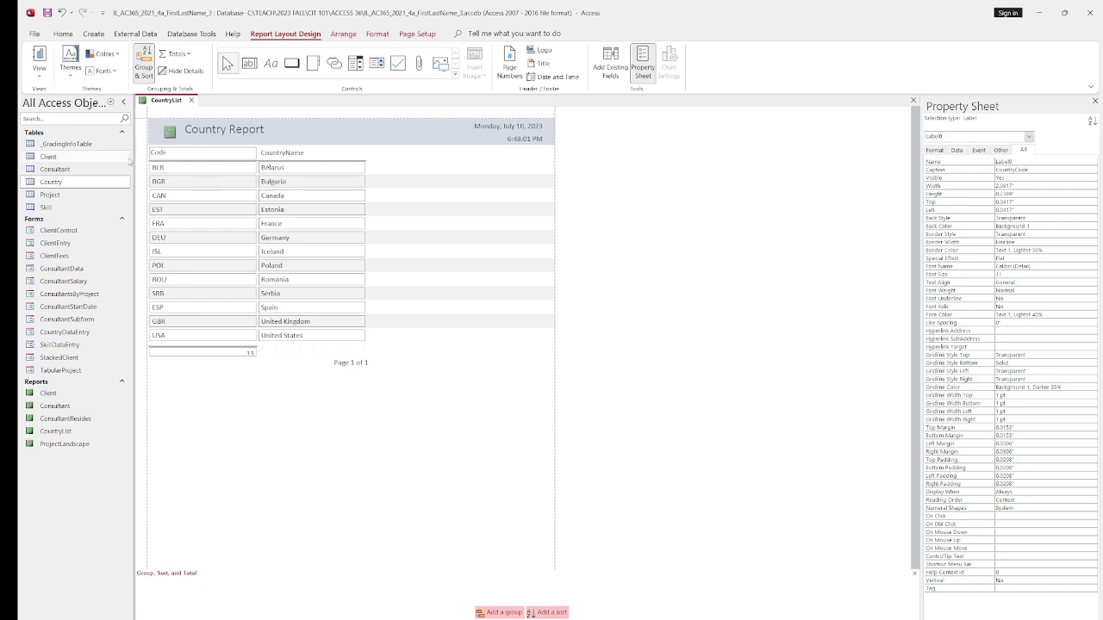
click(304, 153)
click(285, 152)
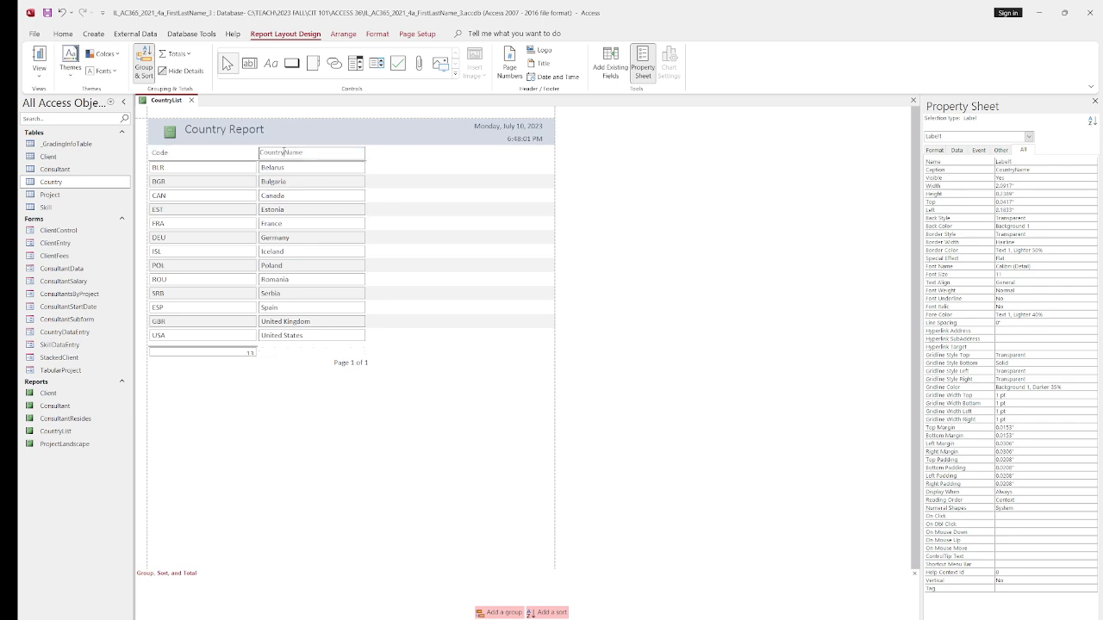
drag(284, 152, 259, 152)
key(BackSpace)
click(509, 520)
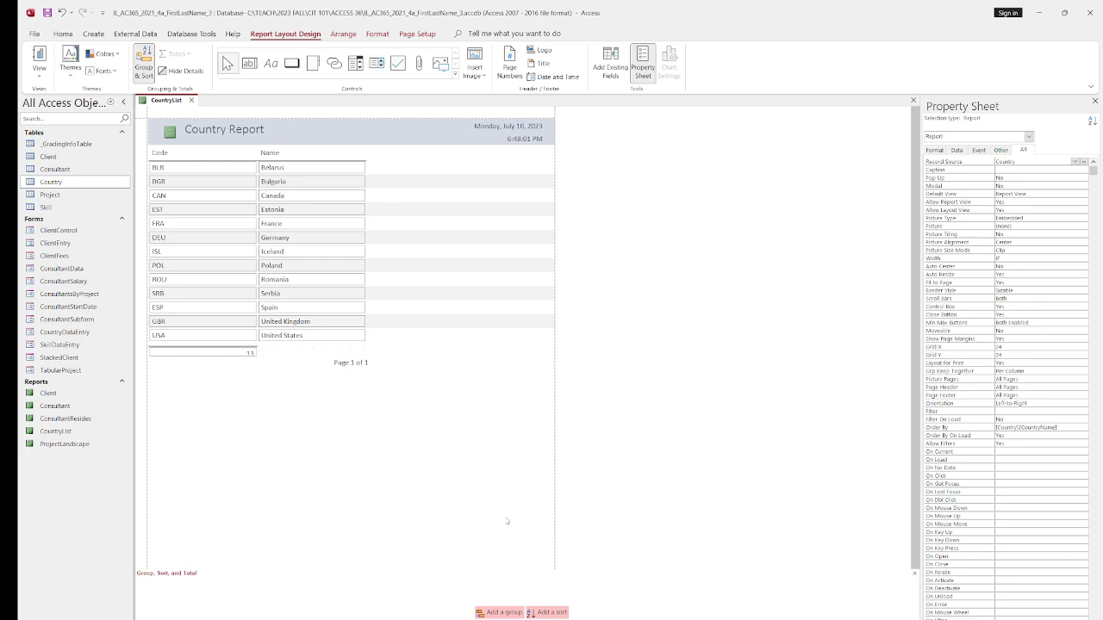
Step: Save and close the CountryList report
right_click(166, 100)
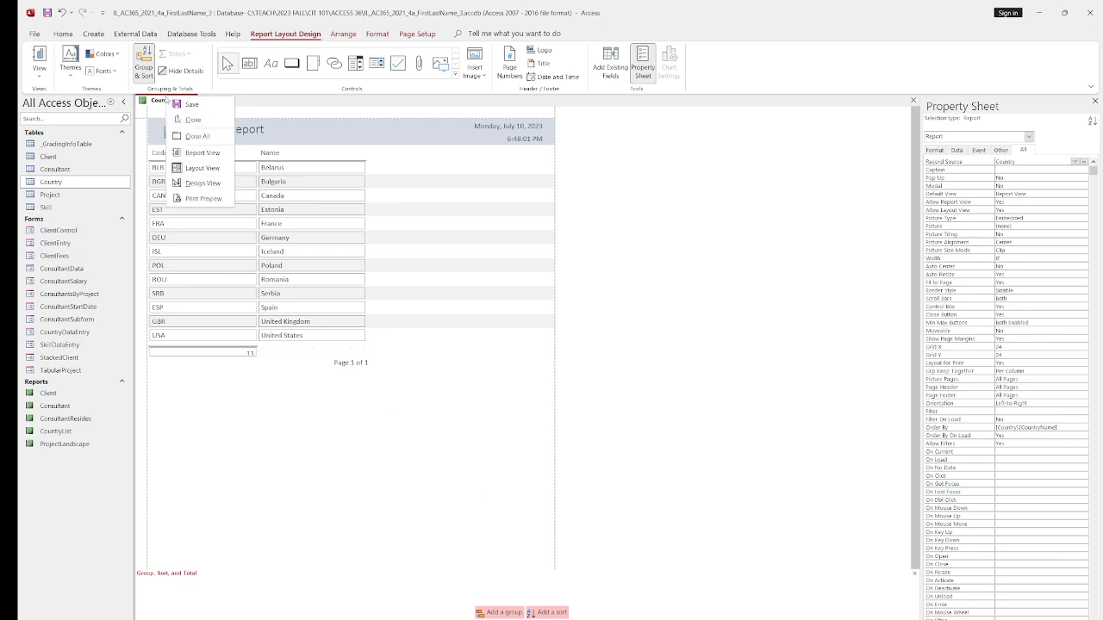
click(188, 106)
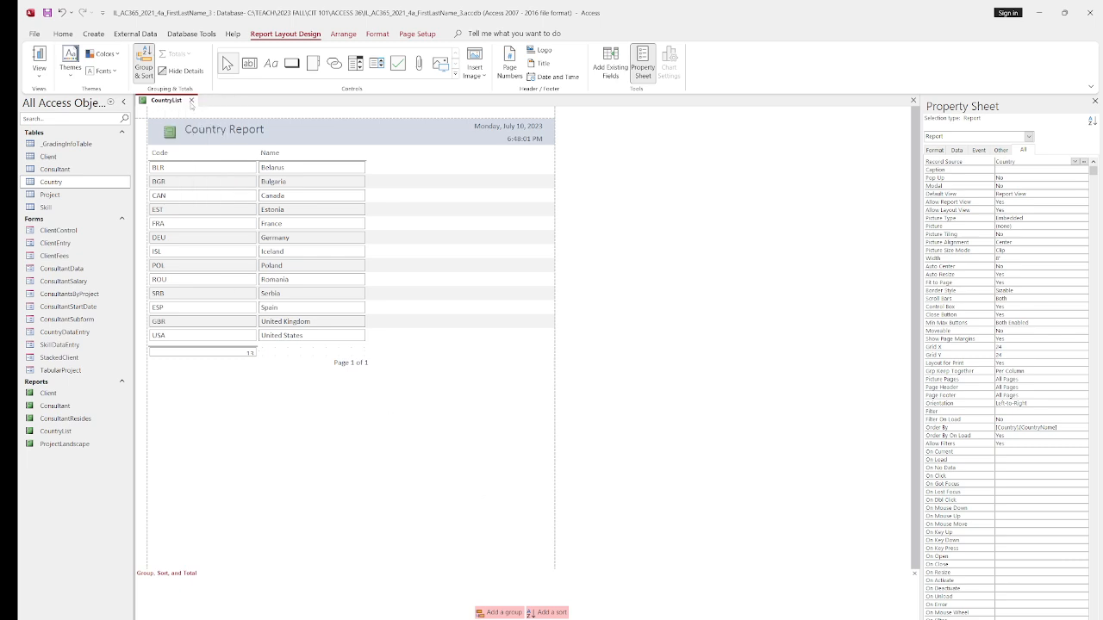
click(191, 100)
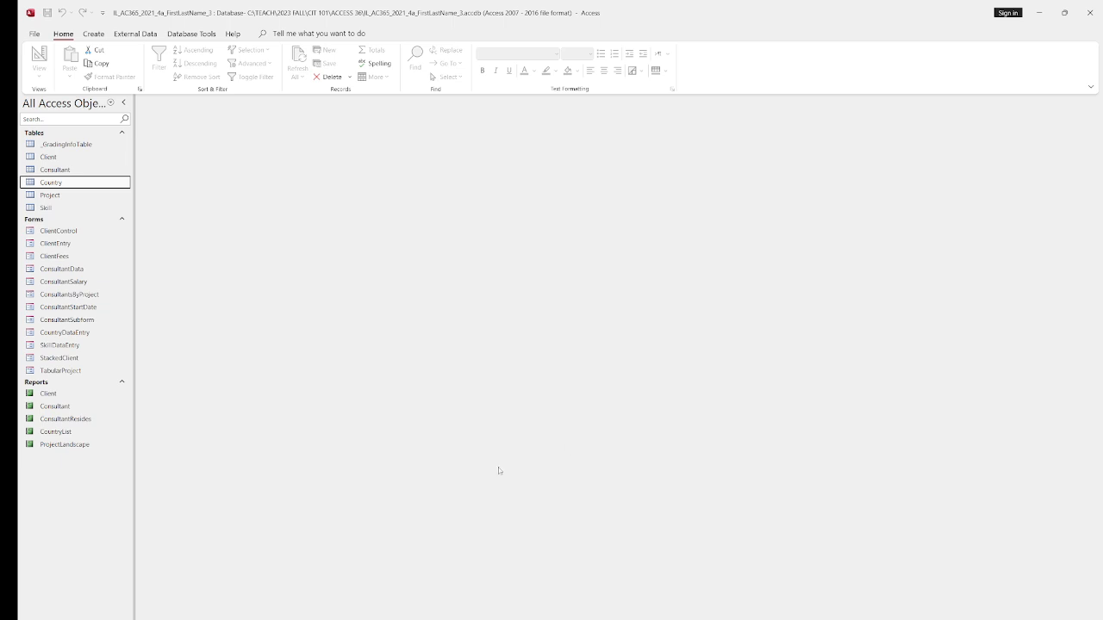
click(66, 170)
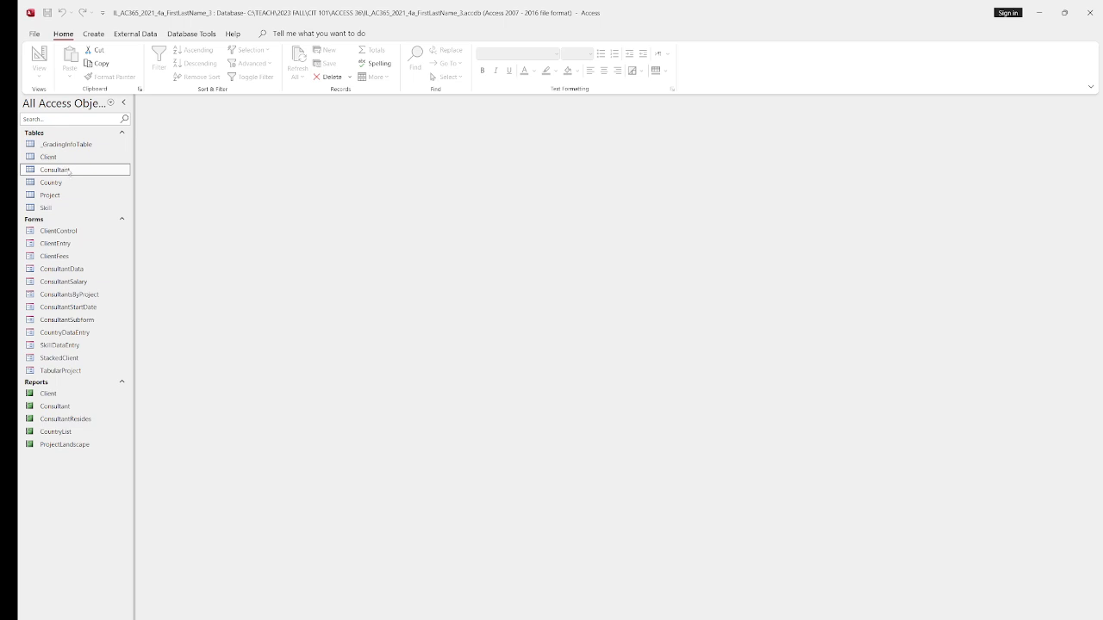
click(101, 35)
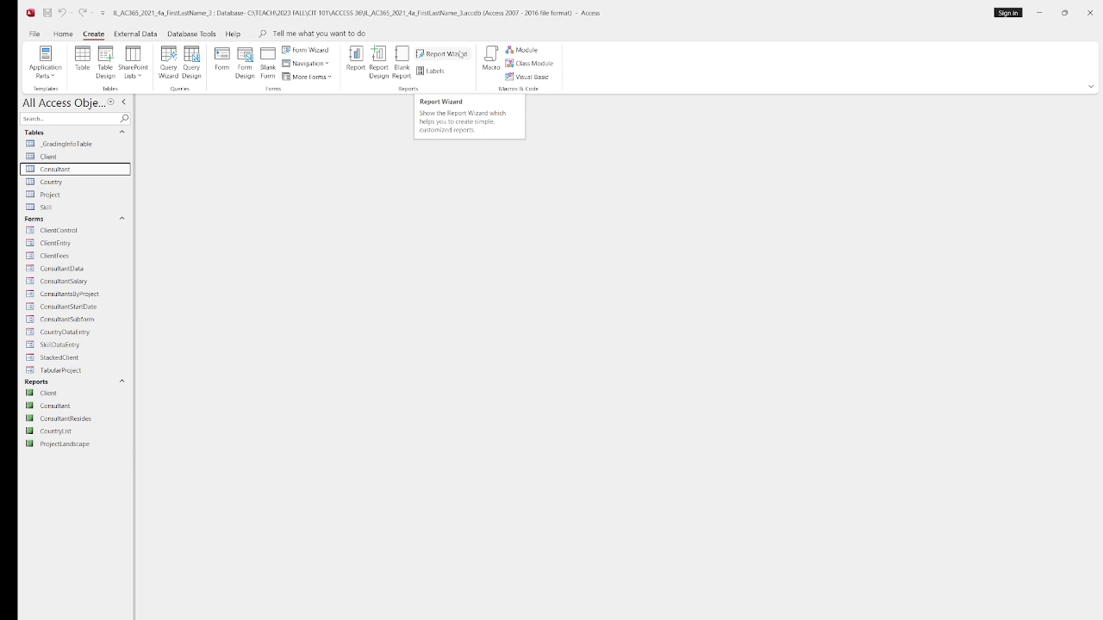
click(459, 54)
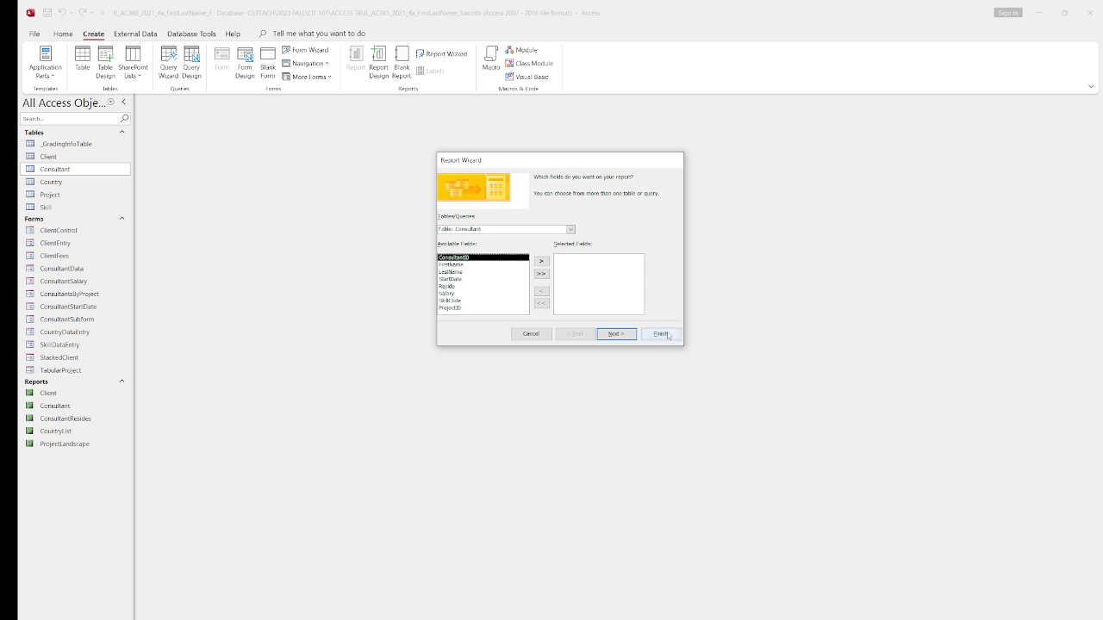
click(528, 334)
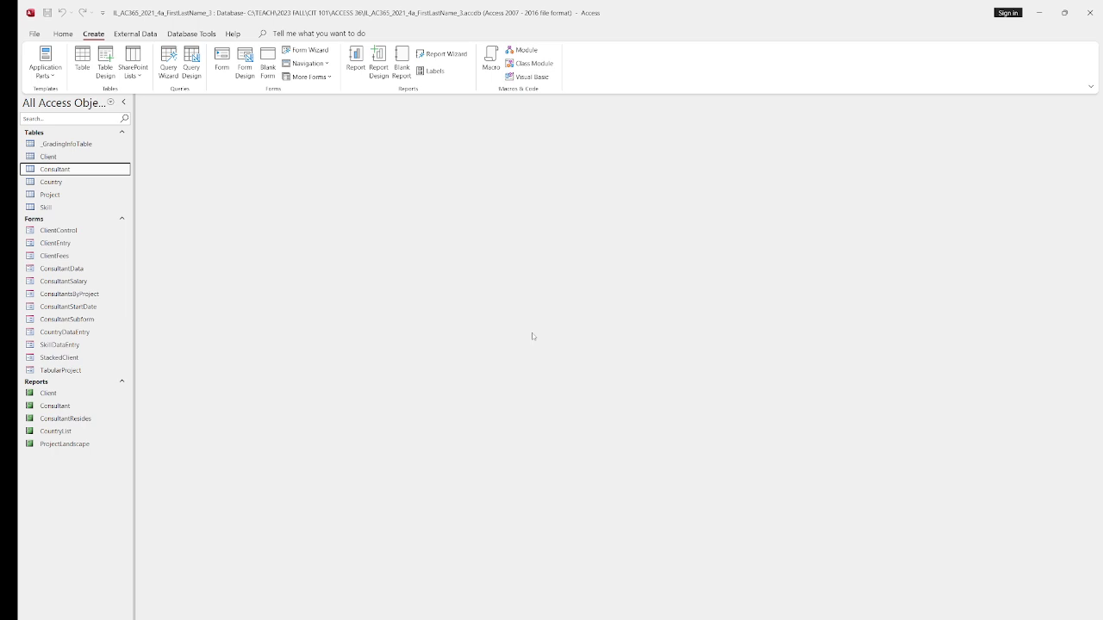
Step: Start a Report Wizard report from the Project table with the Description and Months fields
click(50, 195)
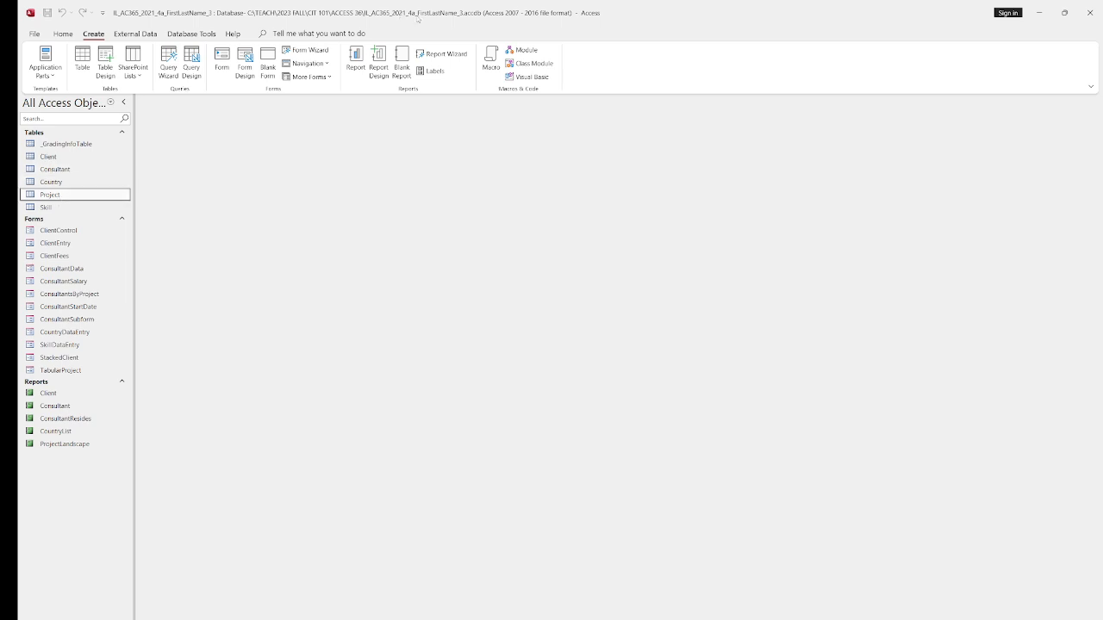
click(454, 53)
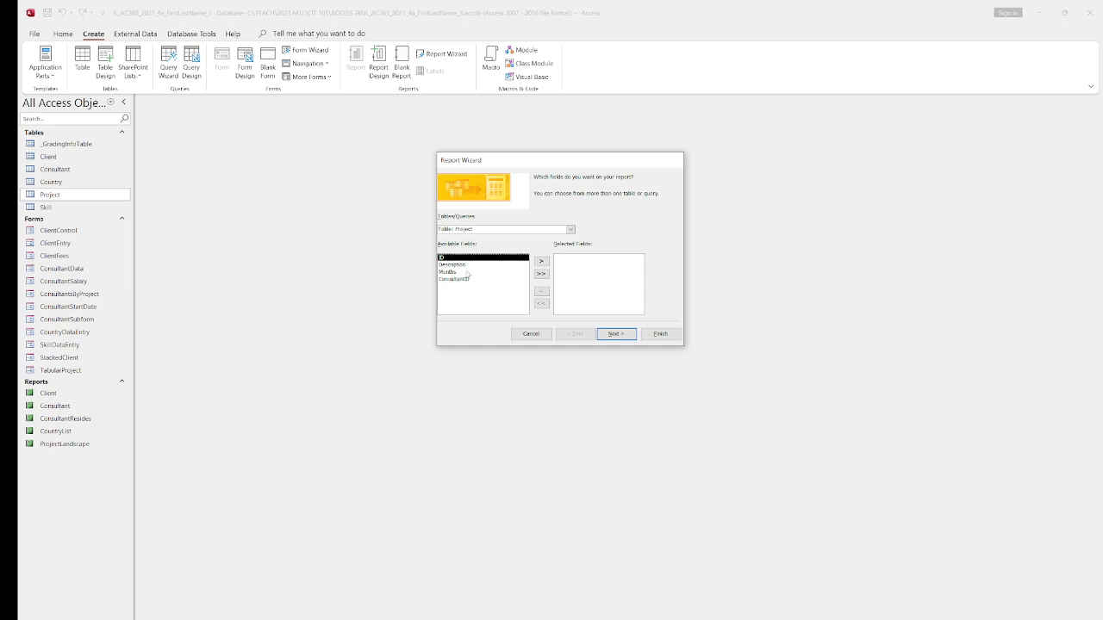
click(467, 265)
click(541, 261)
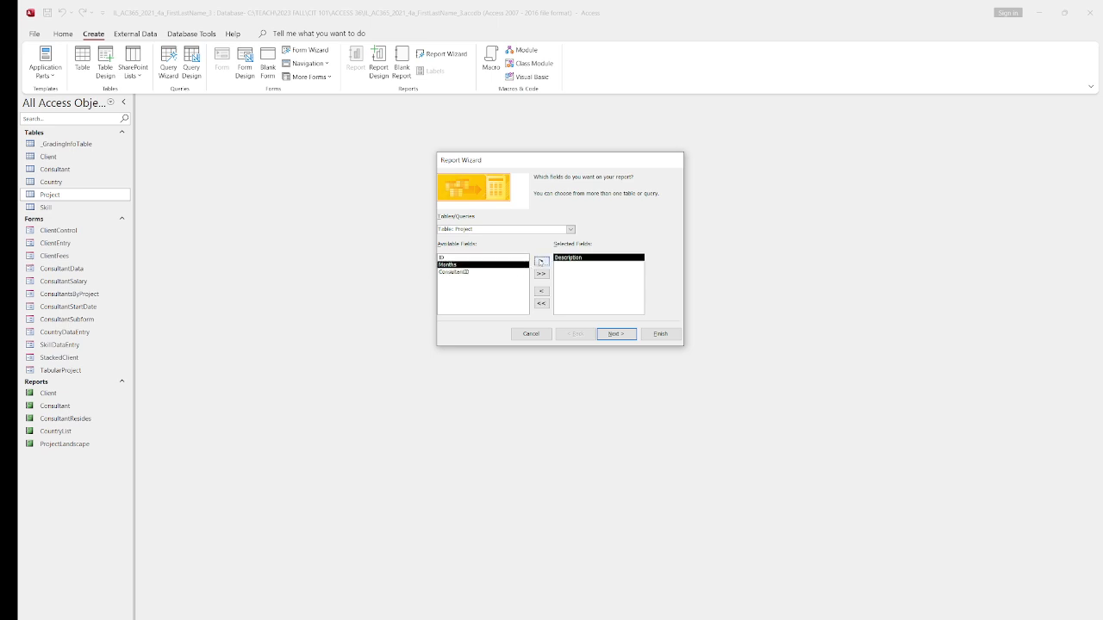
click(541, 262)
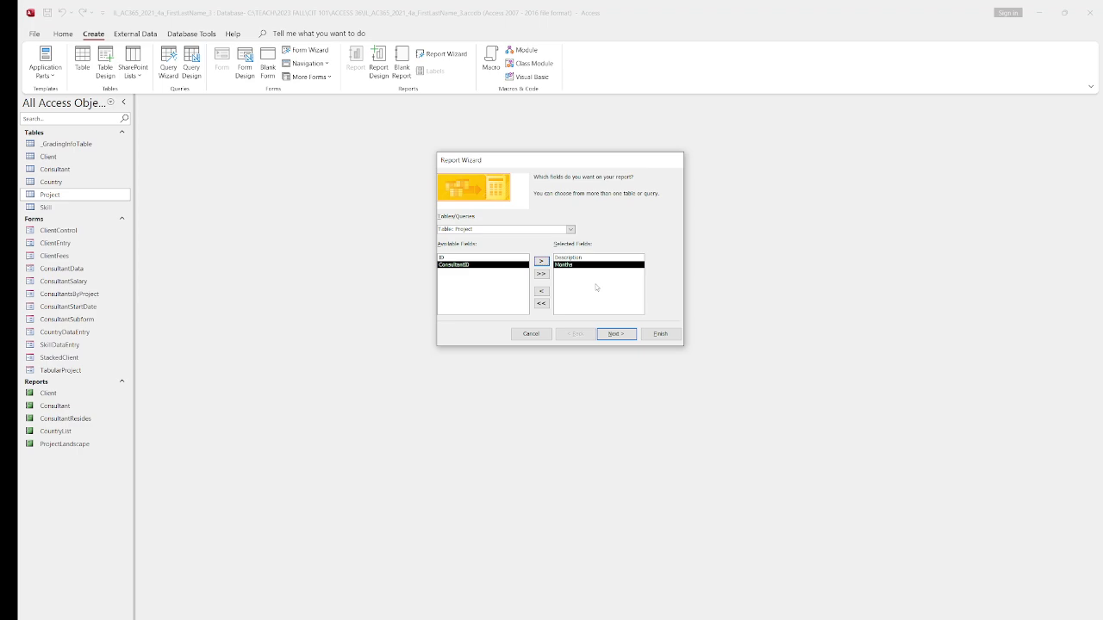
Step: Add the LastName field from the Consultant table to the report and accept the field selection
click(571, 230)
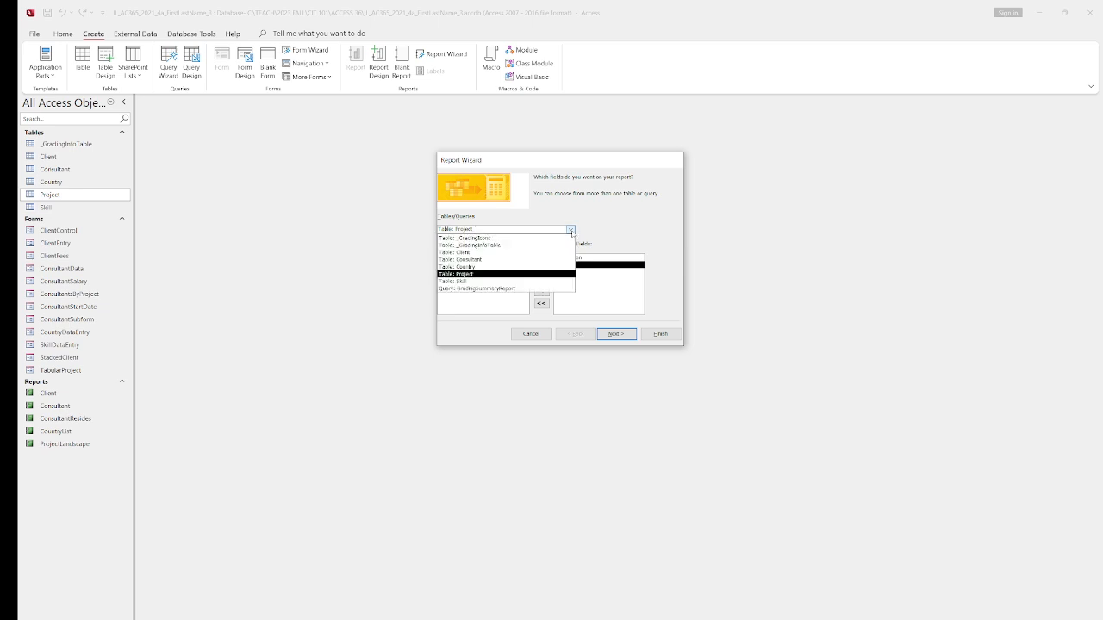
click(480, 260)
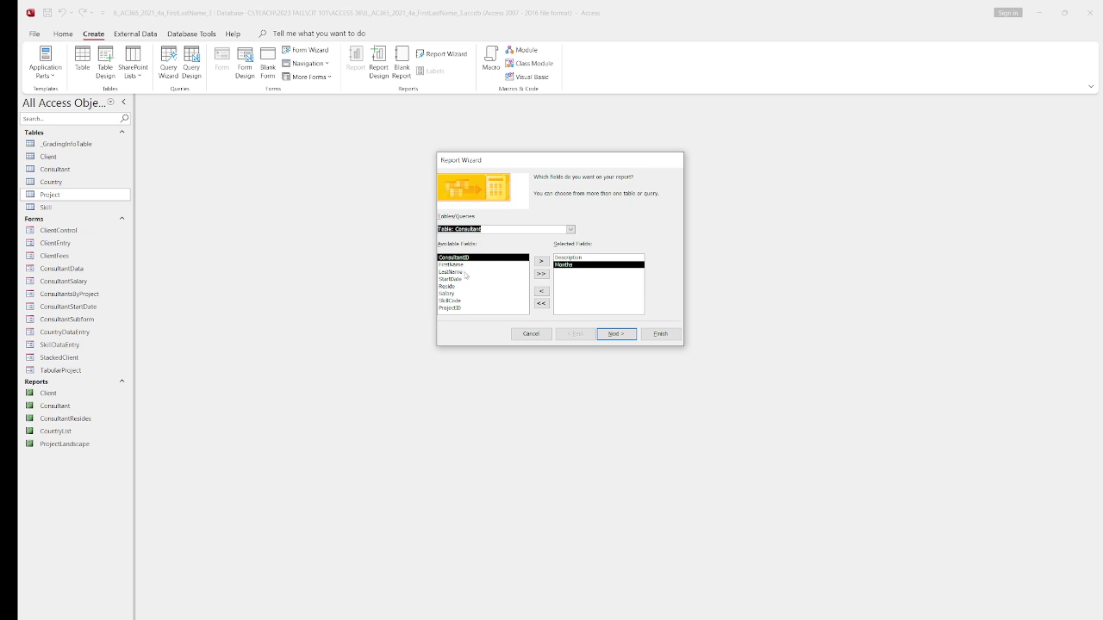
click(466, 272)
click(541, 261)
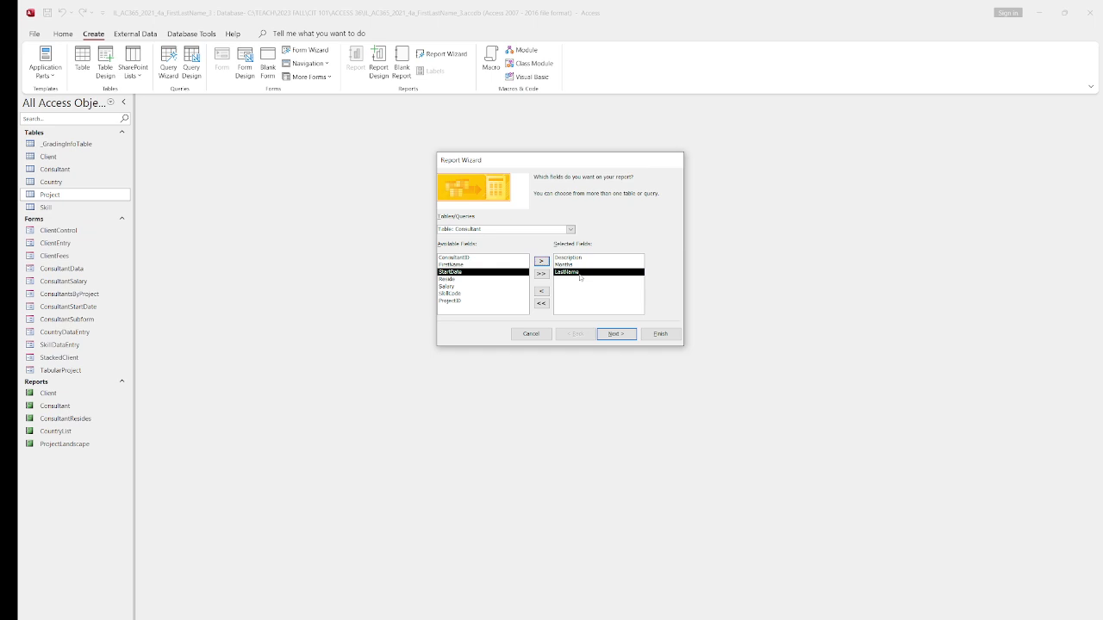
click(615, 334)
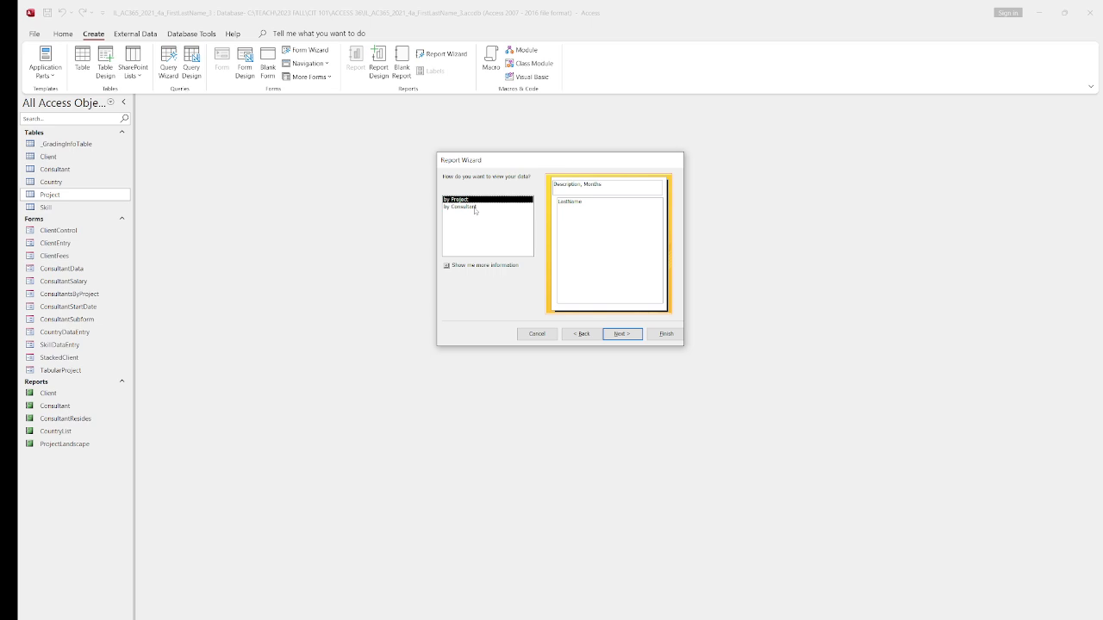
Step: View the report data by Consultant and add LastName as the grouping level
click(474, 208)
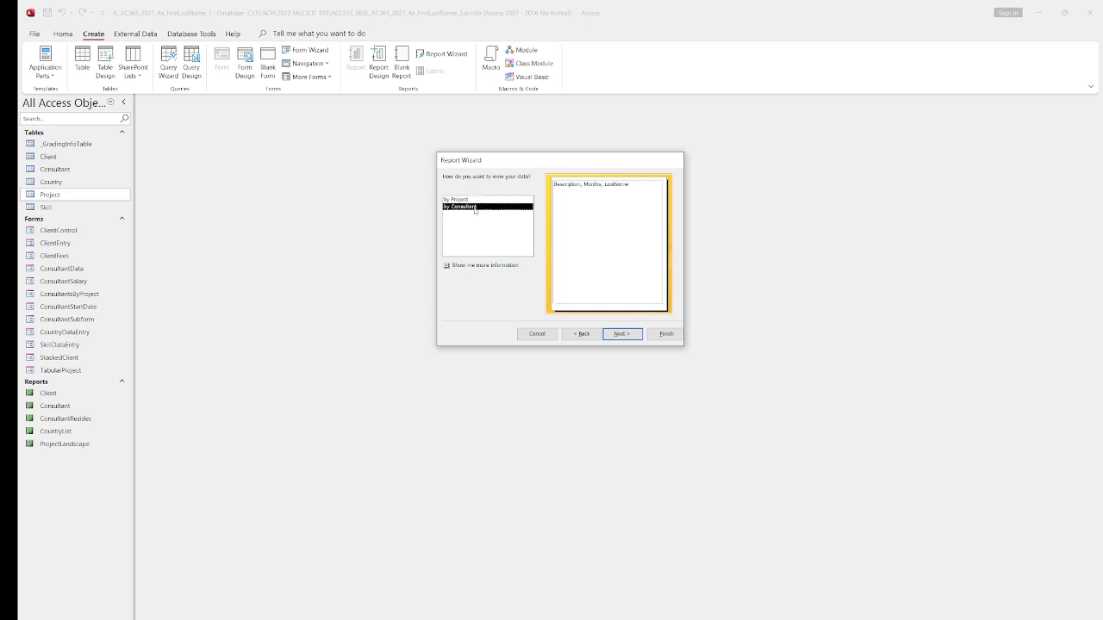
click(621, 335)
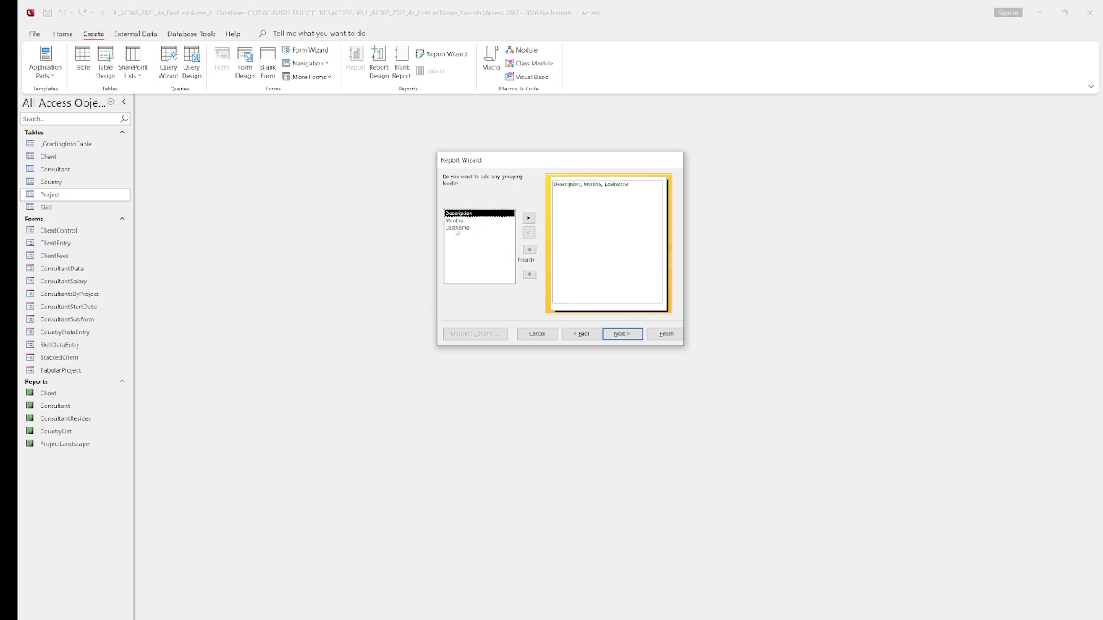
click(456, 228)
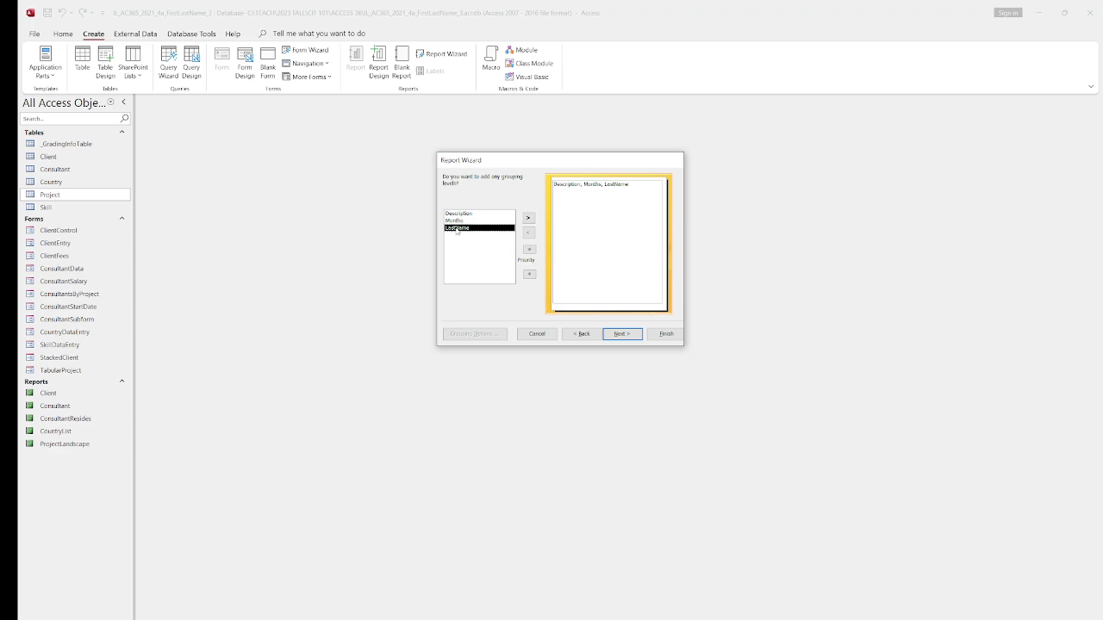
click(528, 218)
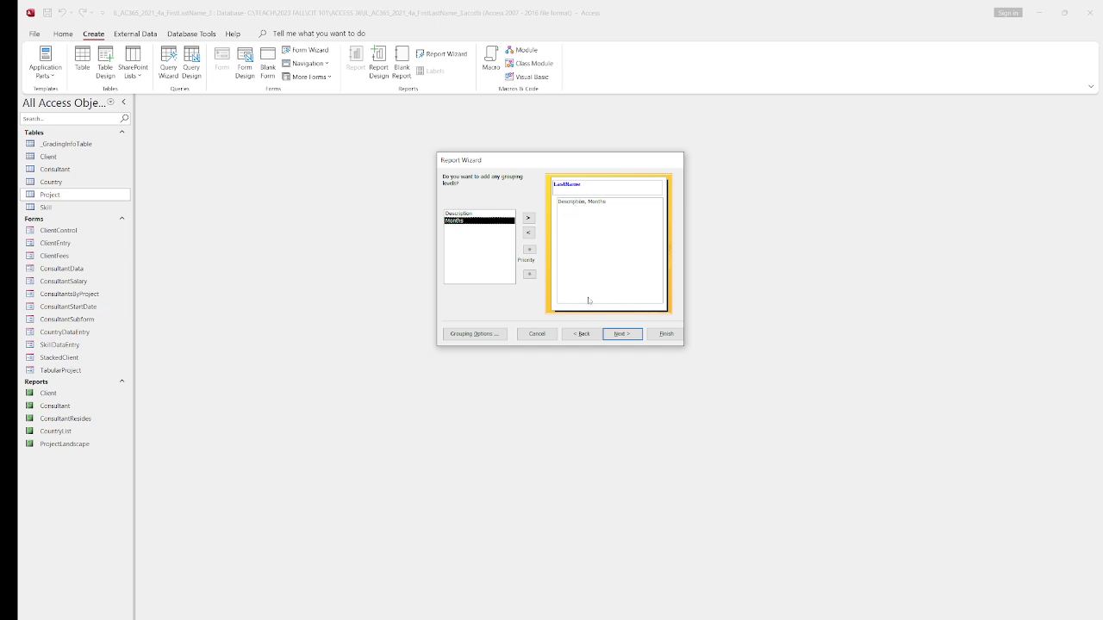
click(620, 334)
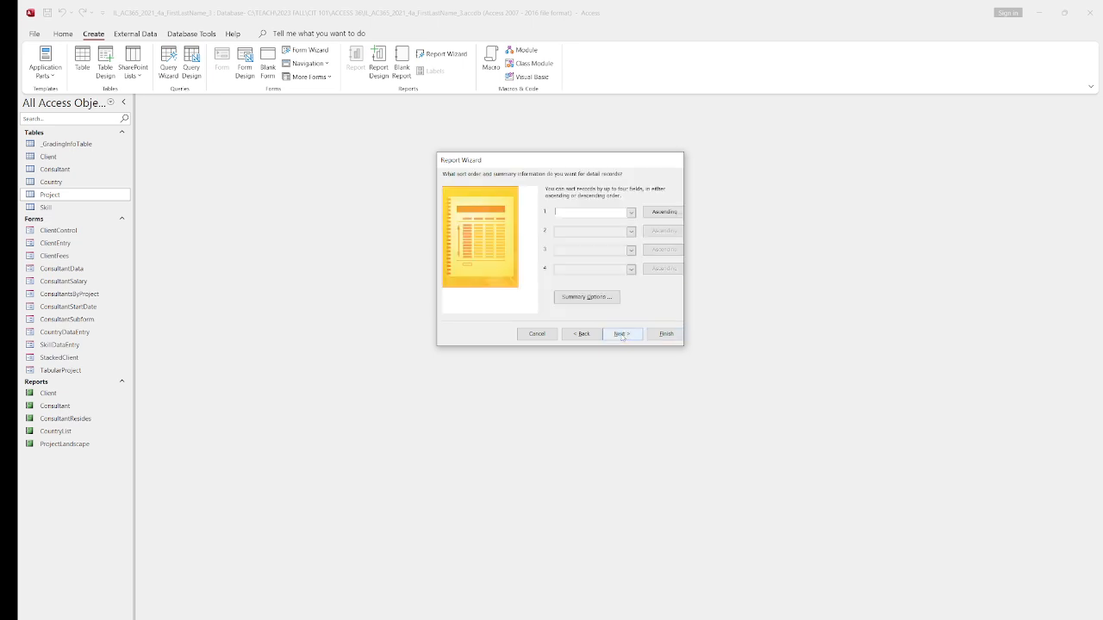
Step: Sort the report's detail records by Description in ascending order
click(631, 212)
click(568, 230)
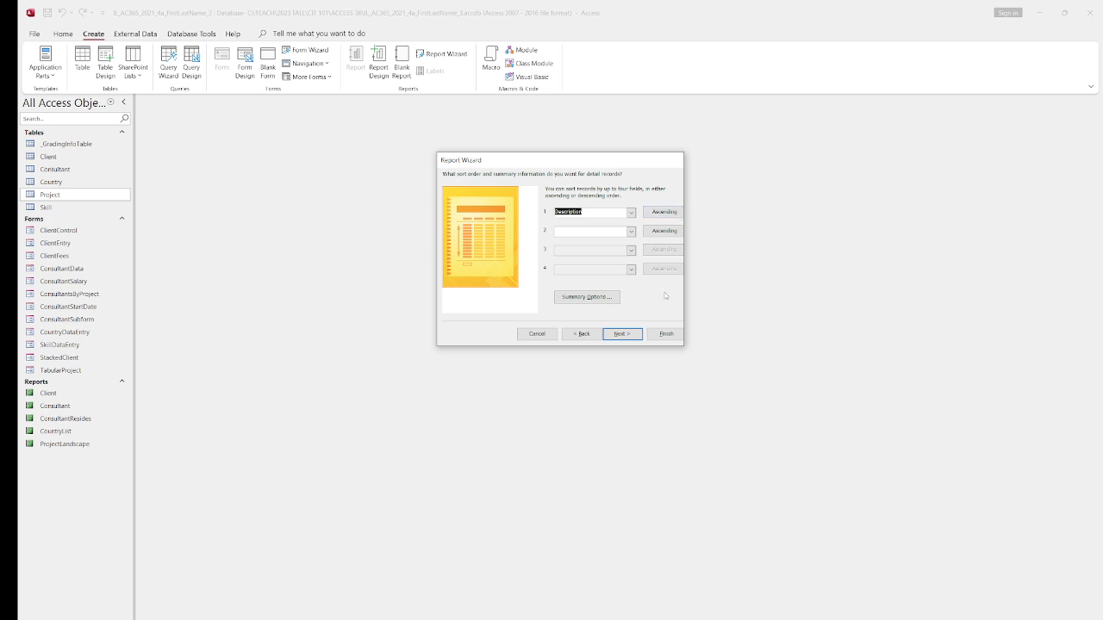
click(624, 334)
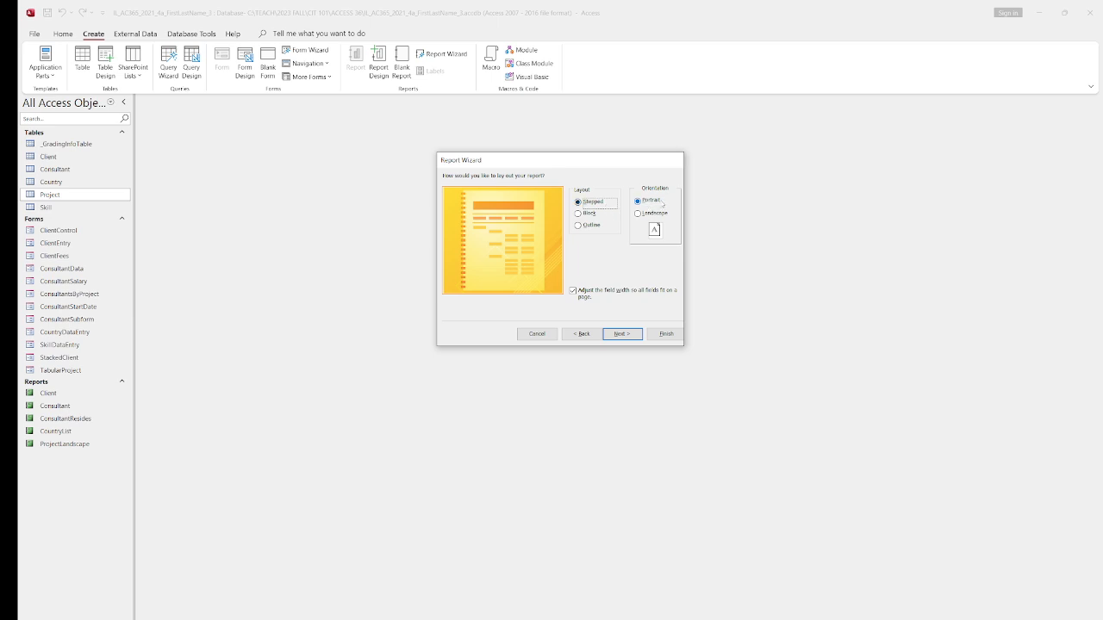
Step: Keep the Stepped layout in Portrait orientation and finish the report with the title ProjectsByConsultant
click(625, 334)
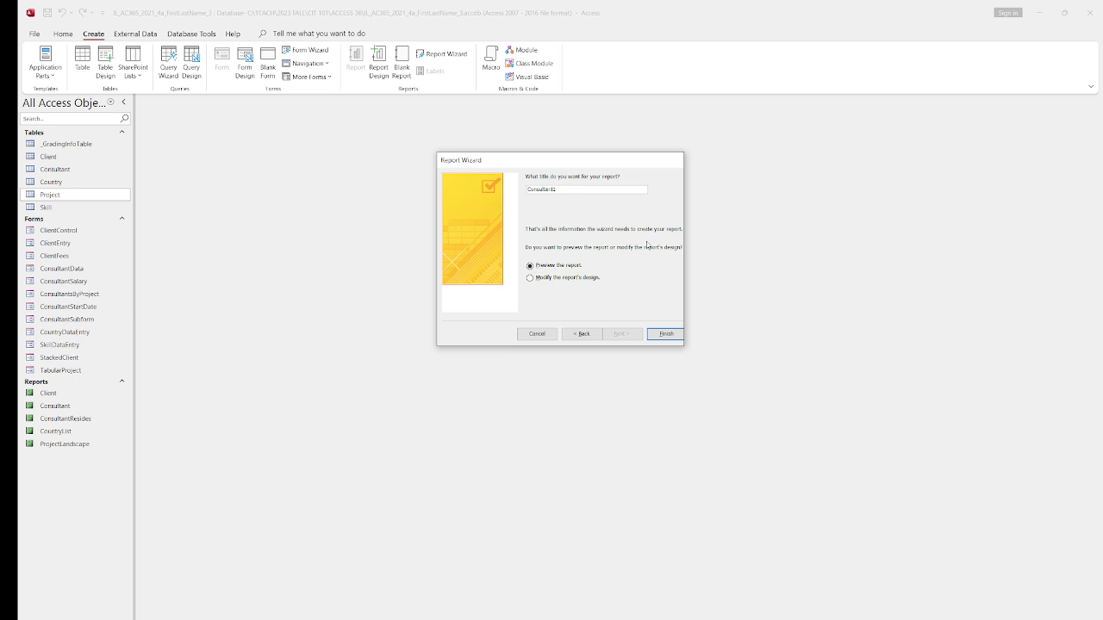
text(ProjectsBy)
click(668, 335)
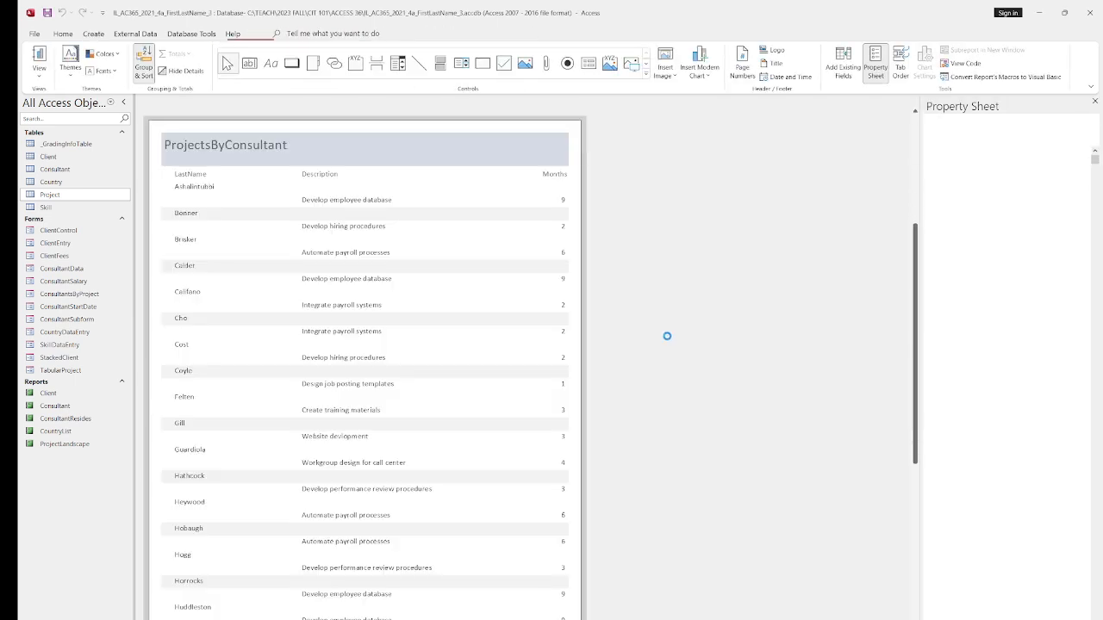
Step: Save and close the ProjectsByConsultant report
right_click(197, 101)
click(213, 108)
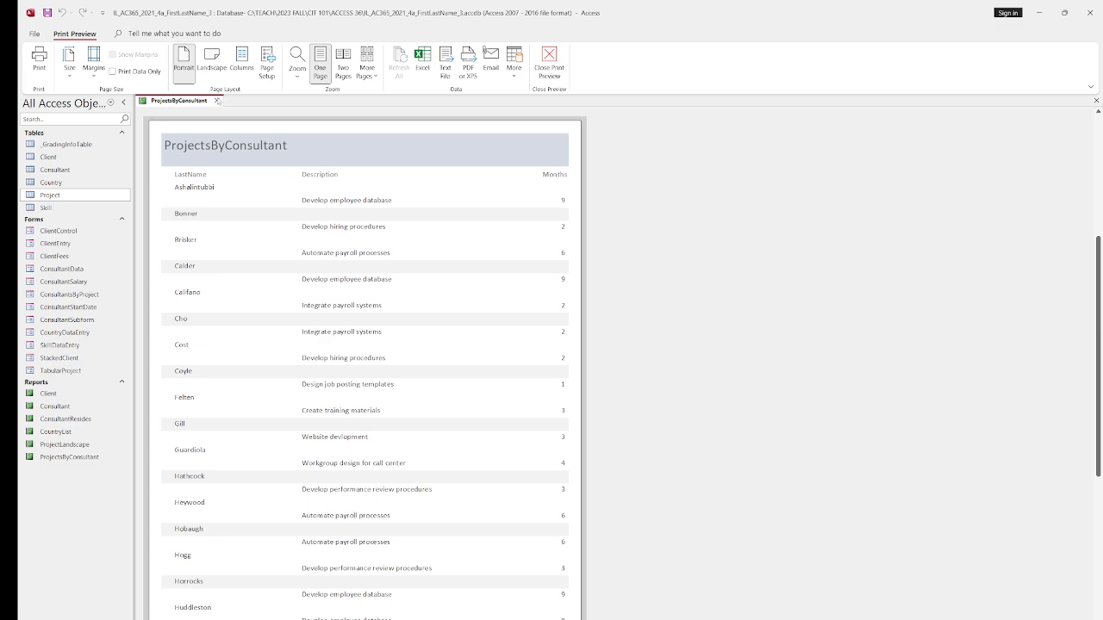
click(217, 101)
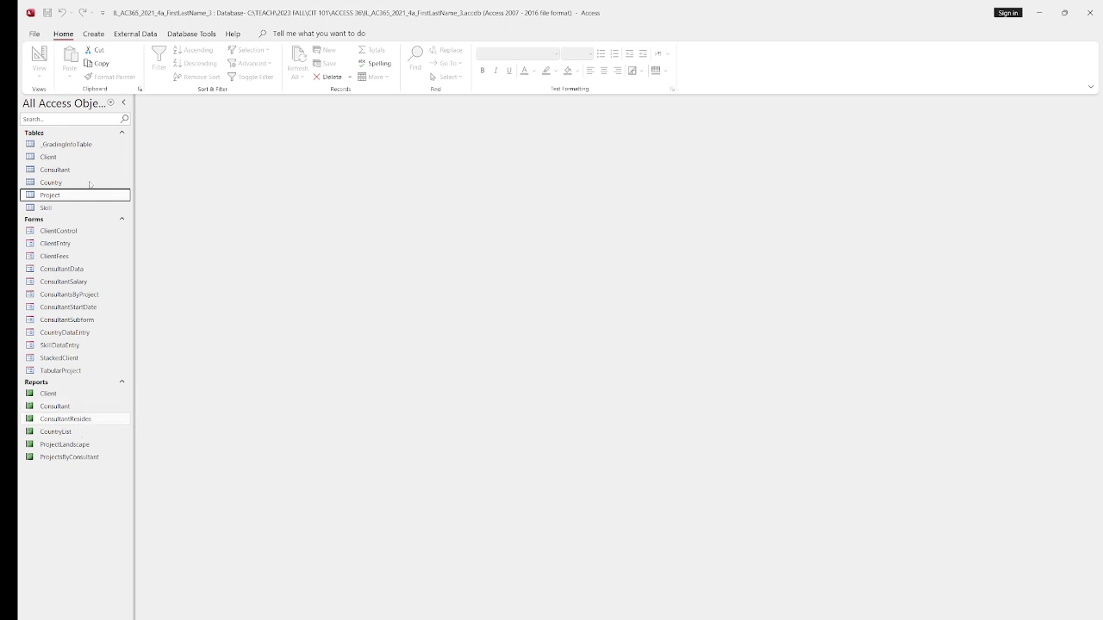
Step: Open the ConsultantsByProject form in Layout View and set the Description text box's border style to Transparent
click(83, 295)
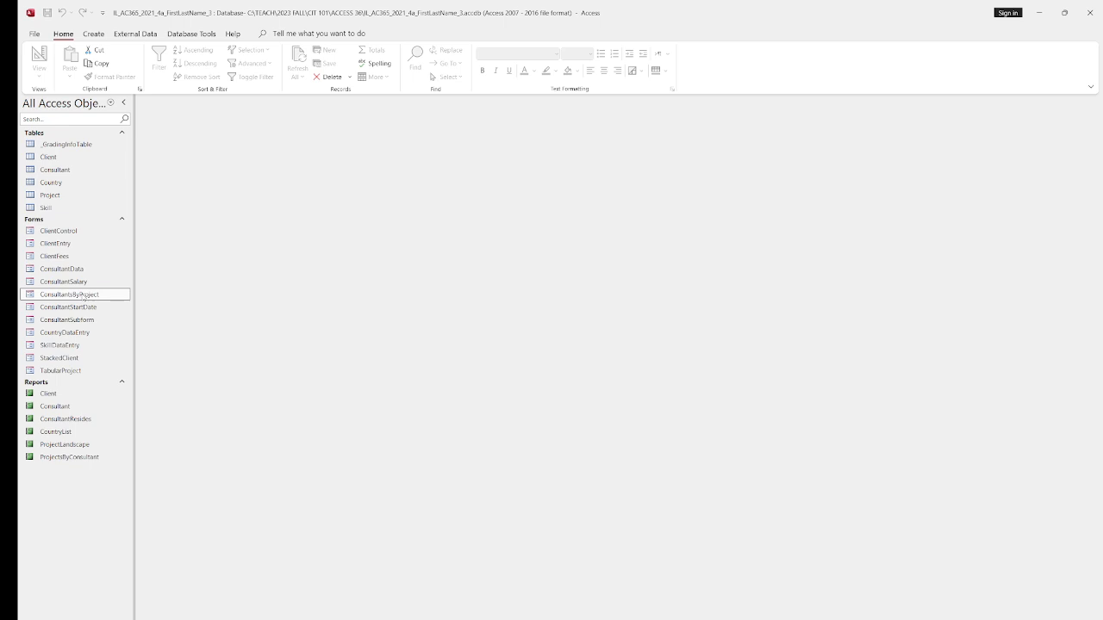
right_click(84, 296)
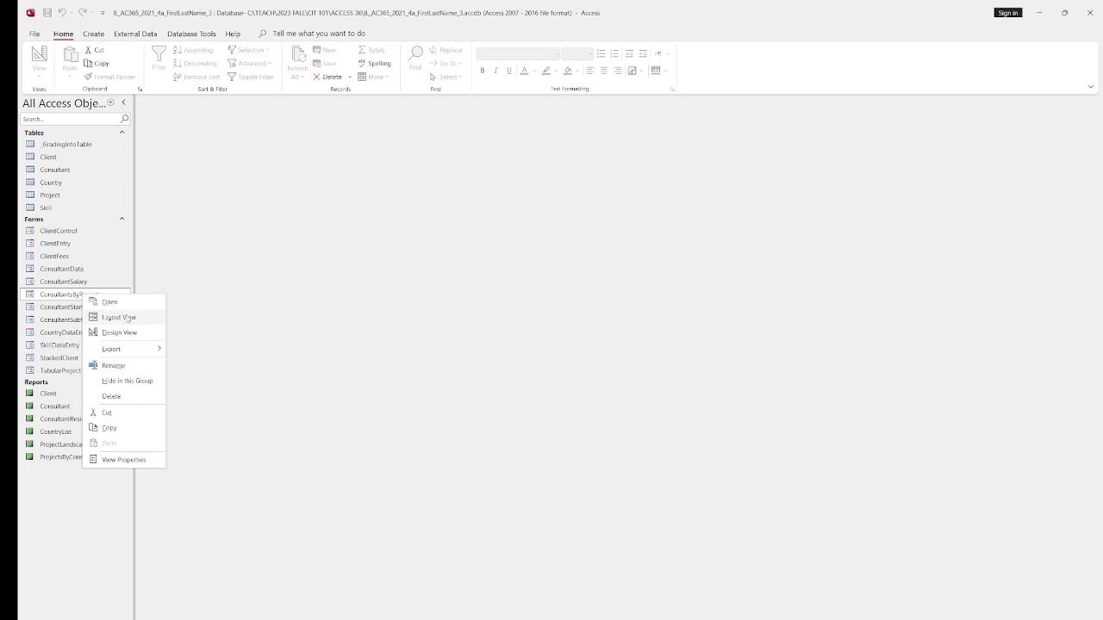
click(127, 319)
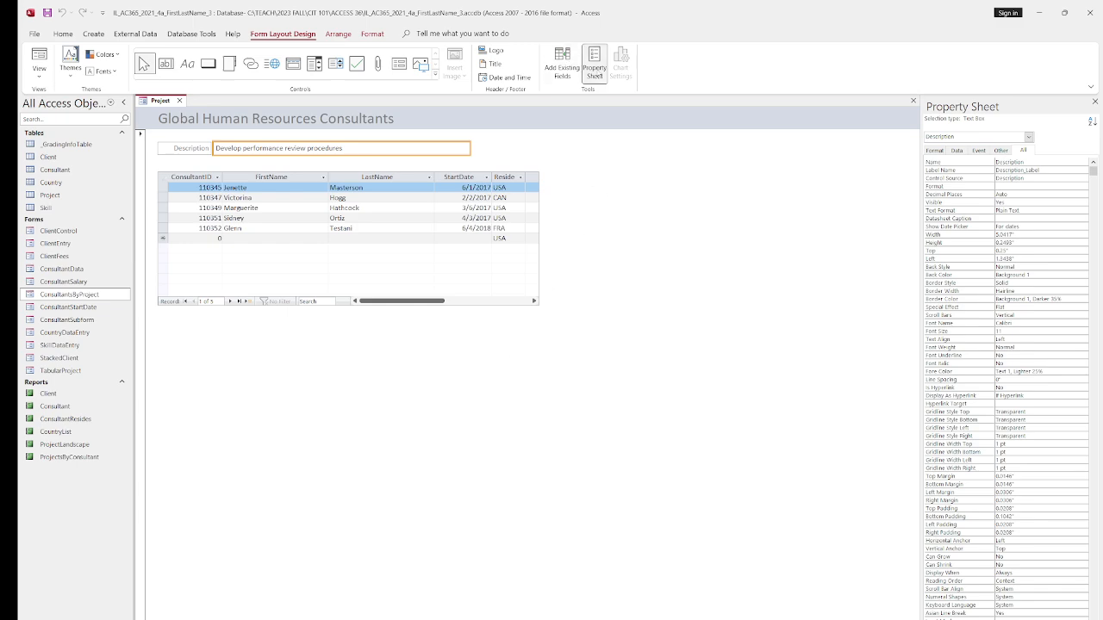
click(595, 73)
double_click(595, 73)
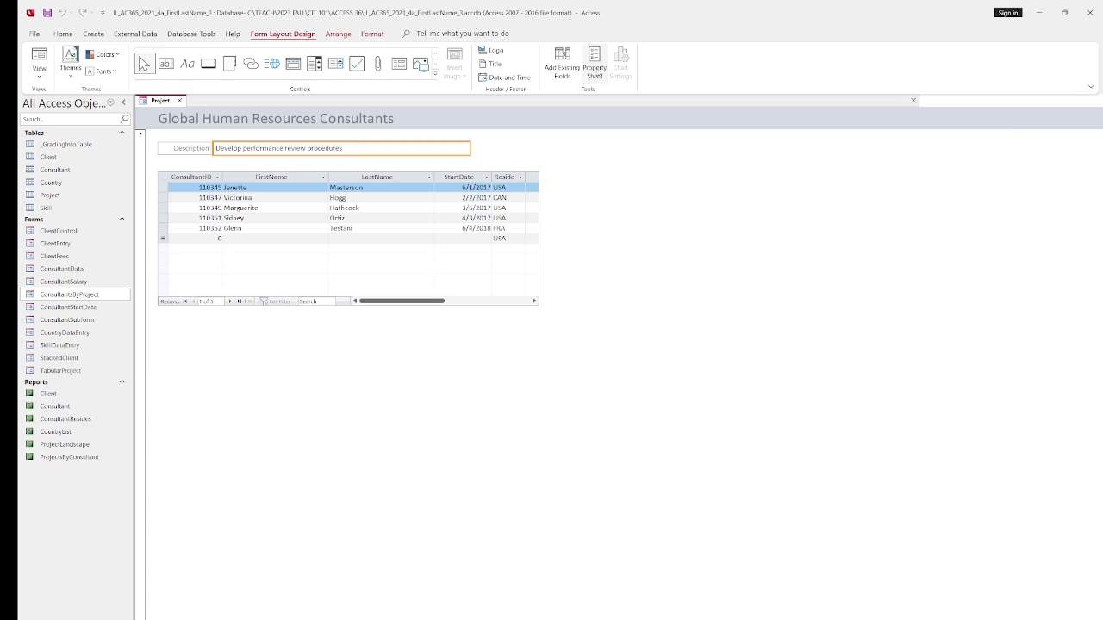
click(595, 73)
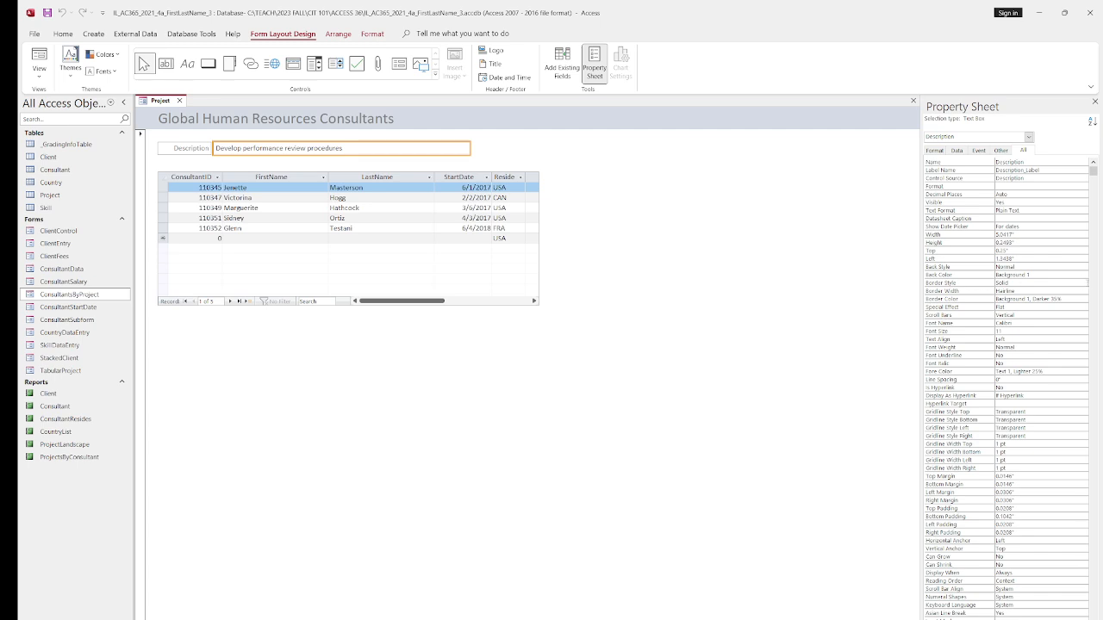
click(1086, 283)
click(1017, 291)
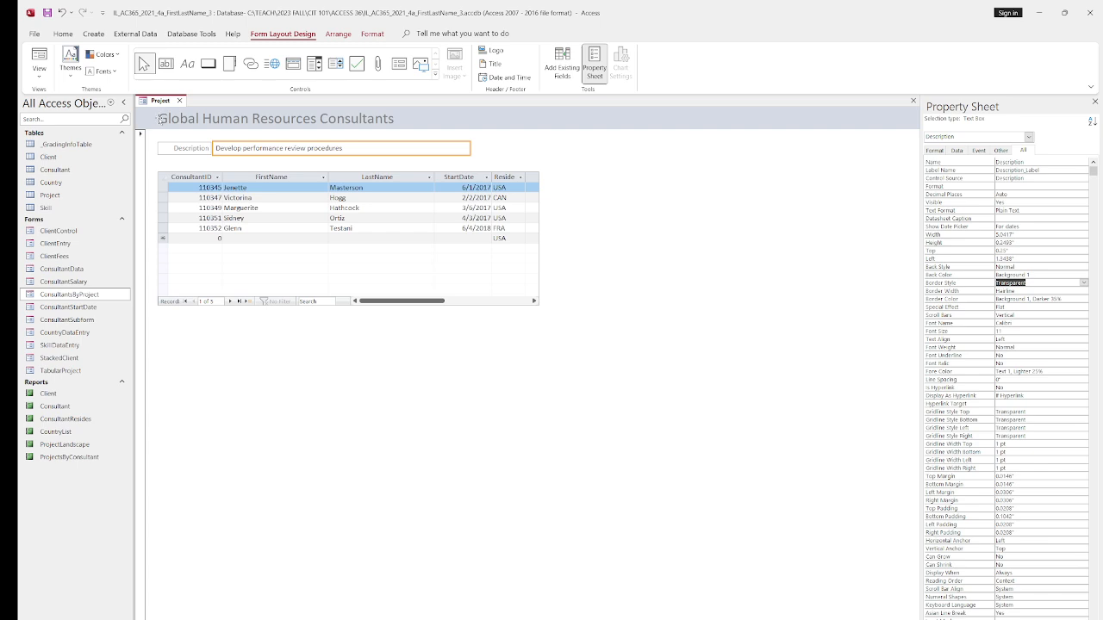
Step: Set the font size of the form's "Global Human Resources Consultants" title label to 20
click(160, 120)
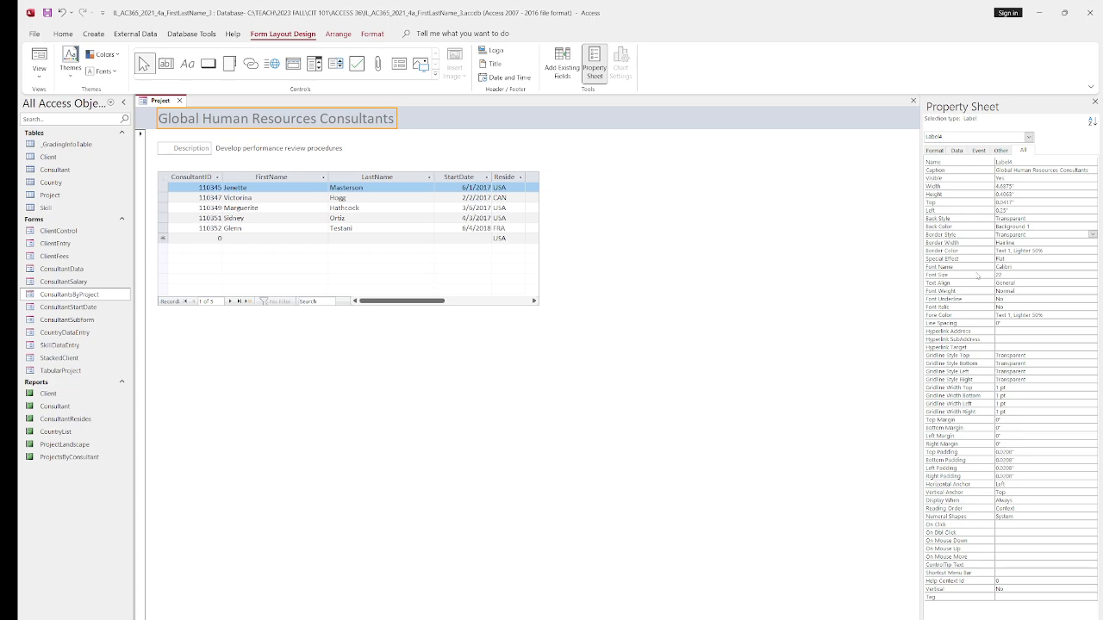
click(979, 274)
text(20)
click(769, 222)
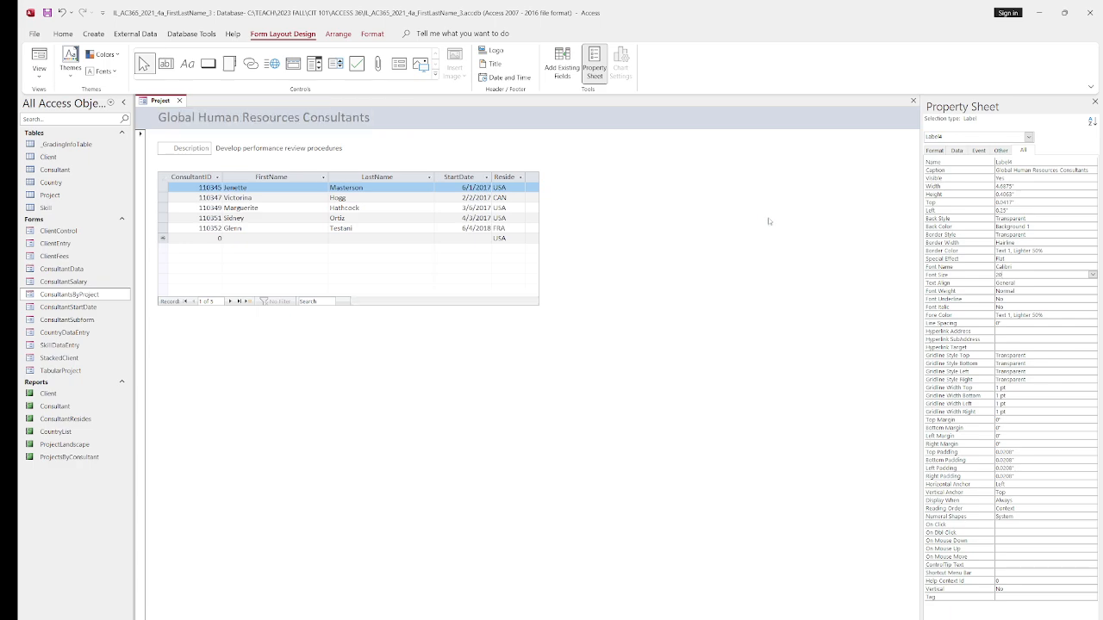
Step: Save and close the ConsultantsByProject form
right_click(157, 102)
click(178, 110)
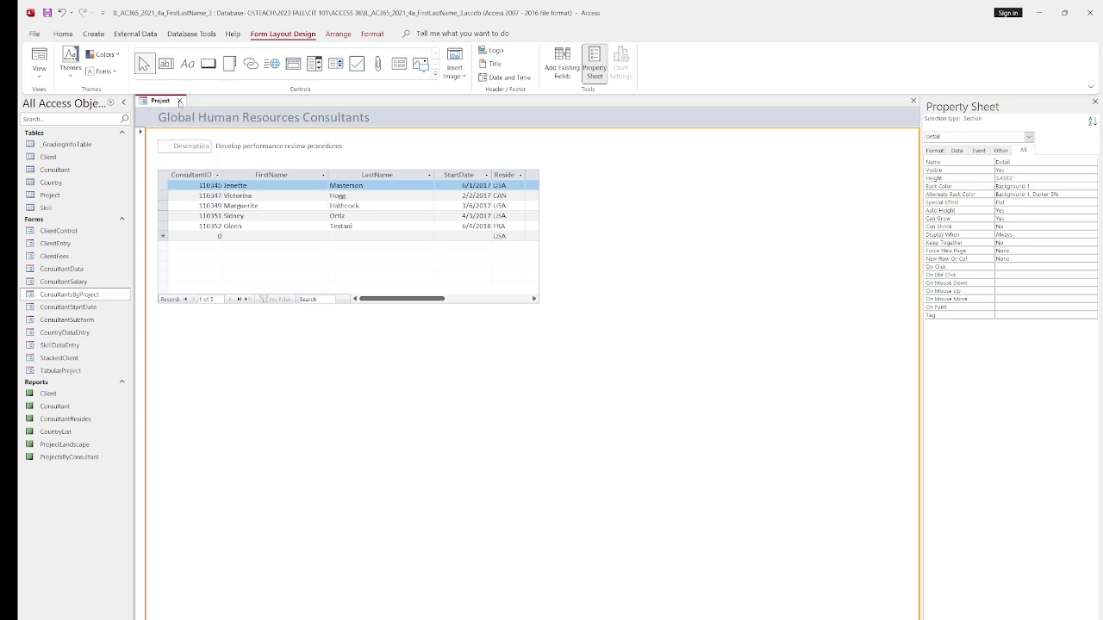
click(179, 101)
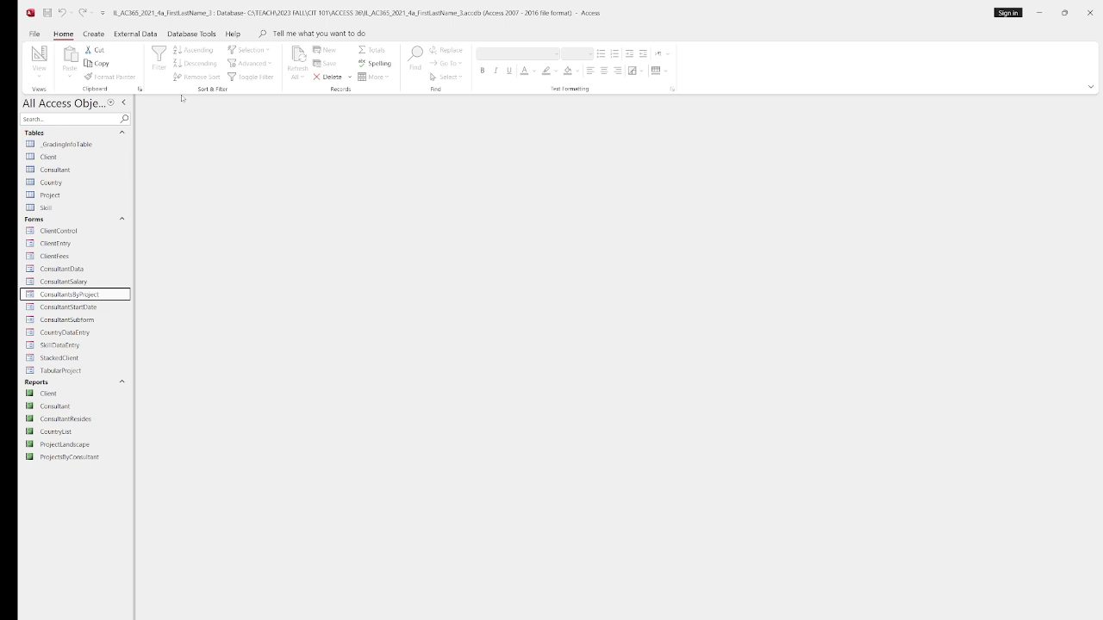
Step: Open the Client report in Design View and select the ClientID, ClientName, Paid and Balance labels in the Page Header
click(51, 394)
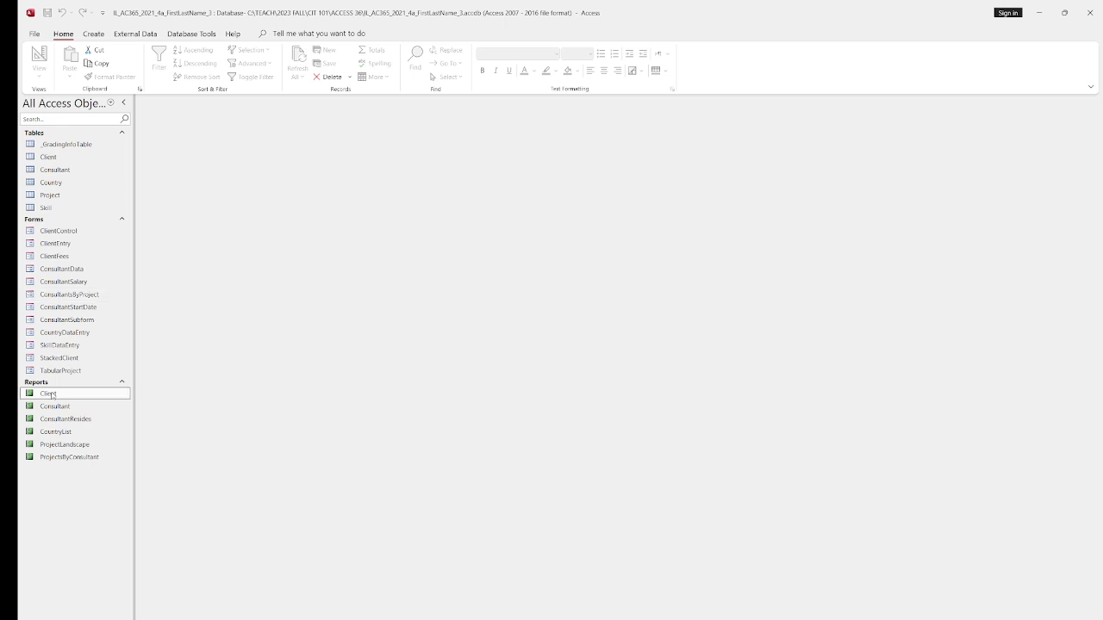
right_click(53, 396)
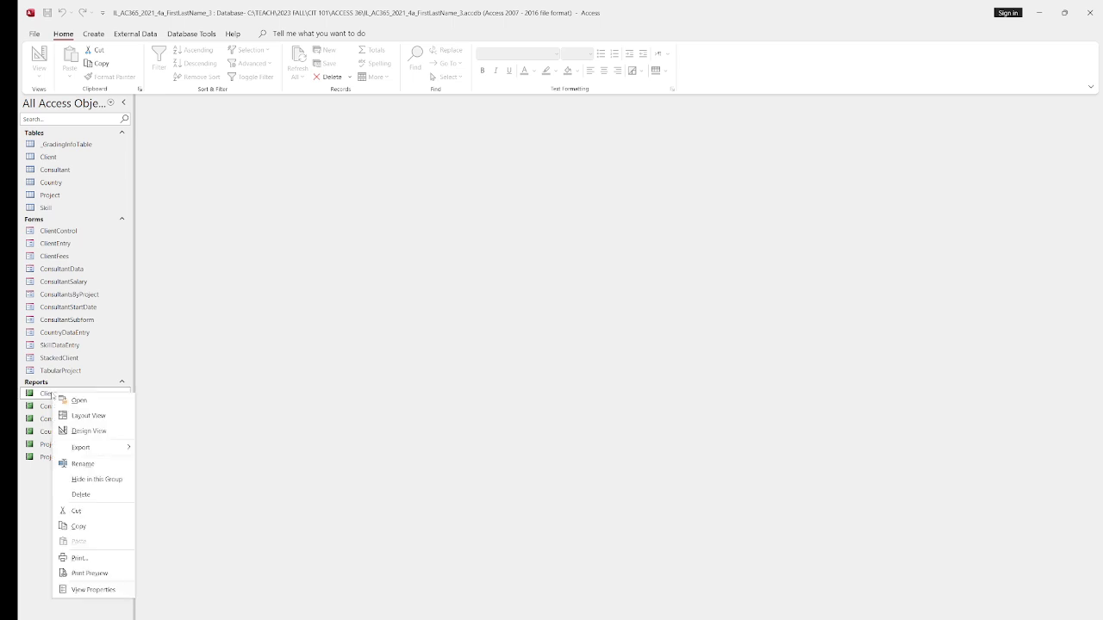
click(89, 430)
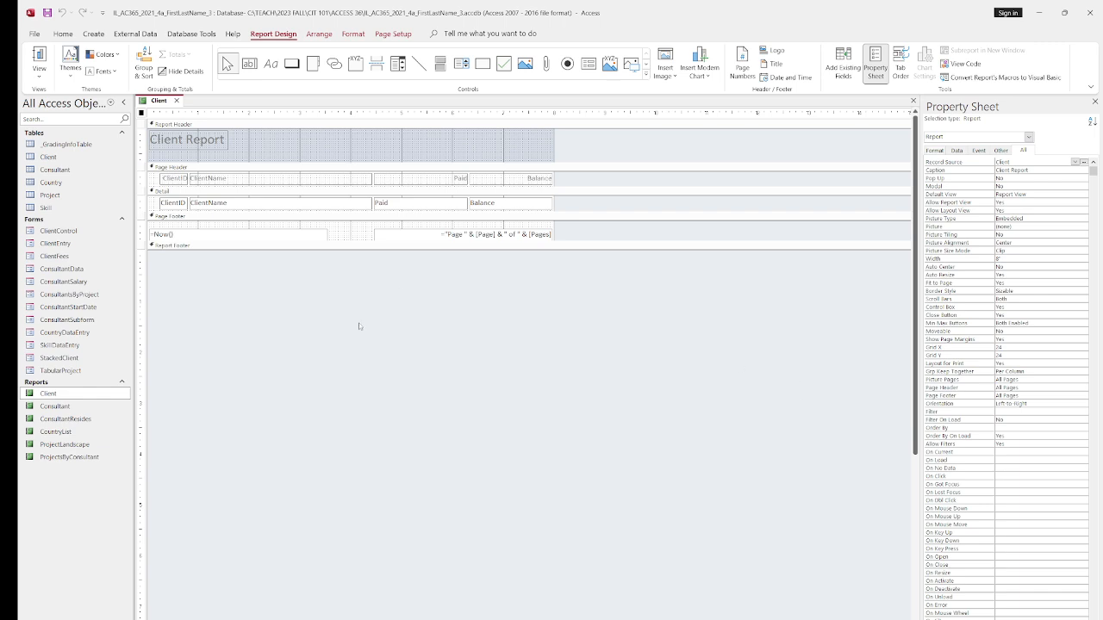
click(180, 178)
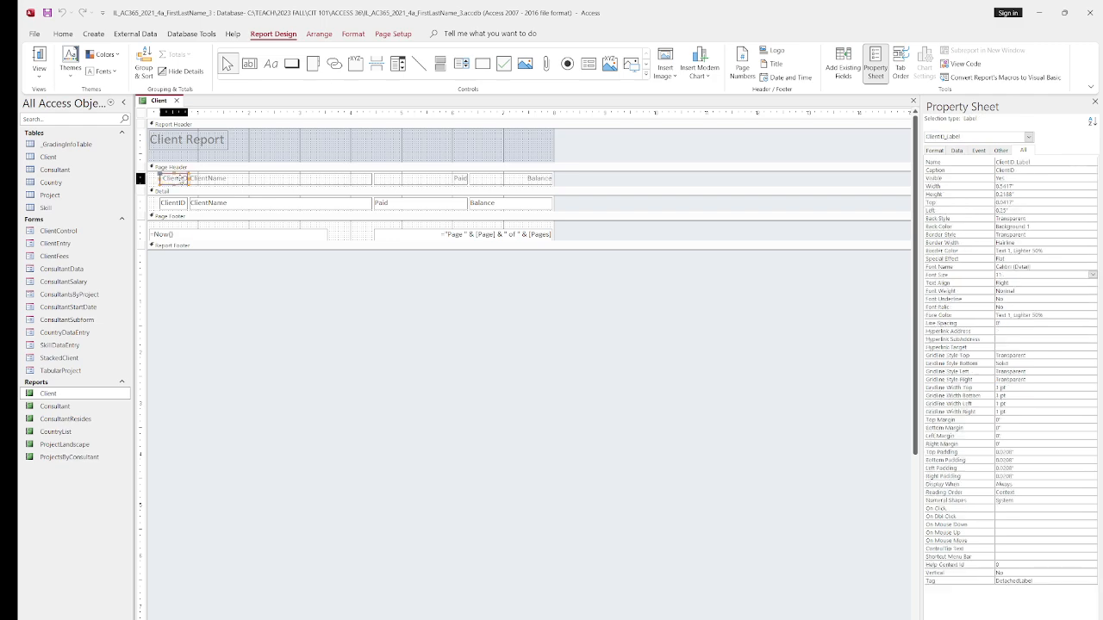
shift+click(239, 179)
shift+click(452, 183)
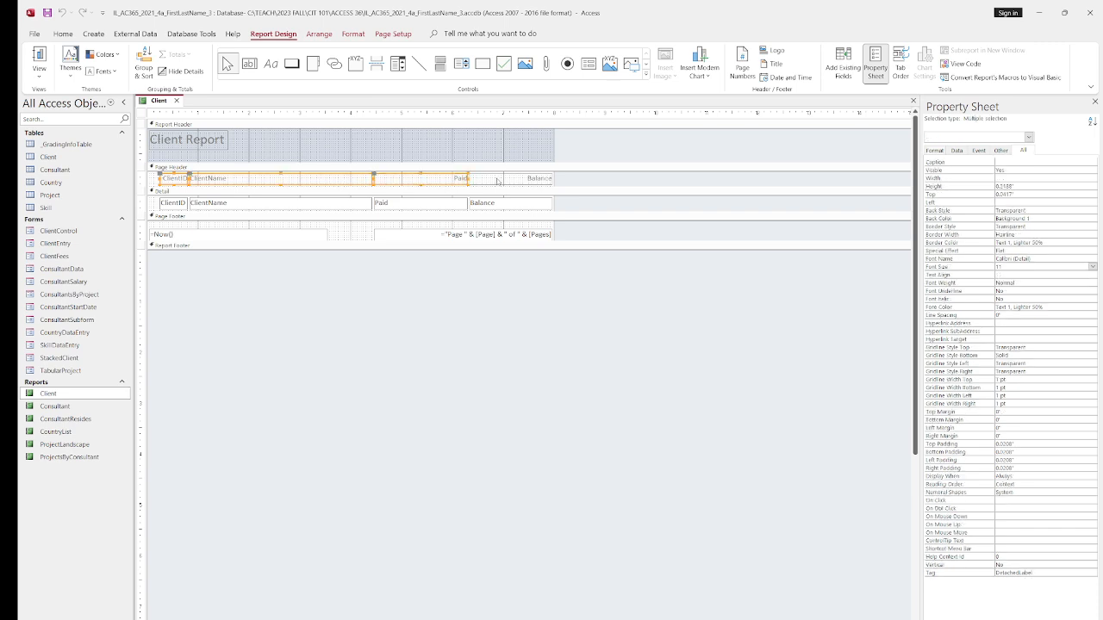
shift+click(515, 179)
click(320, 38)
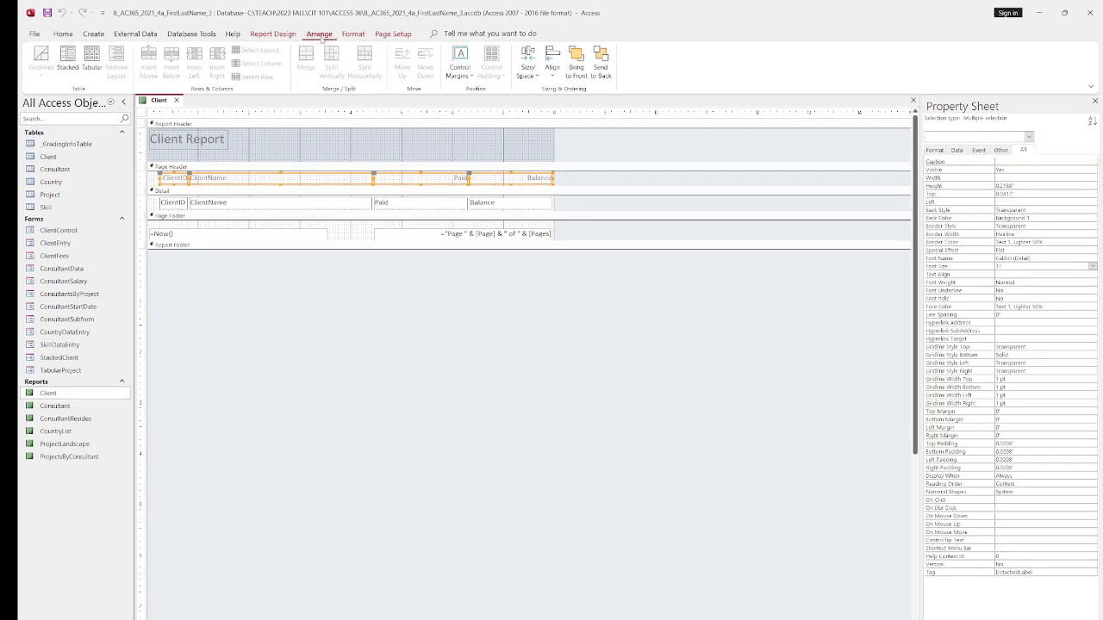
click(274, 37)
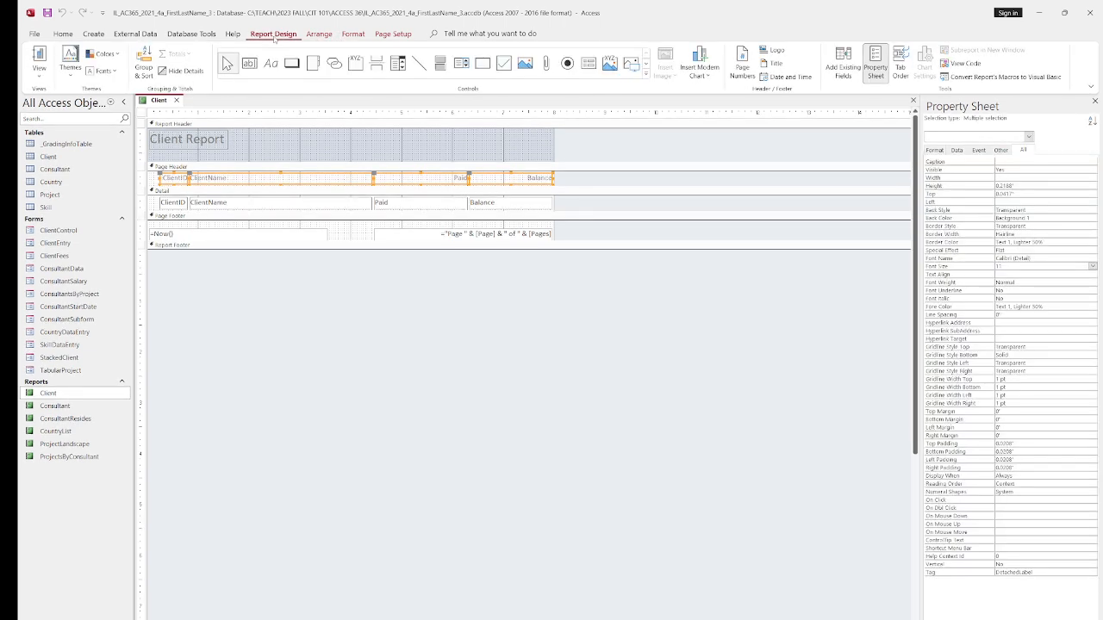
click(319, 35)
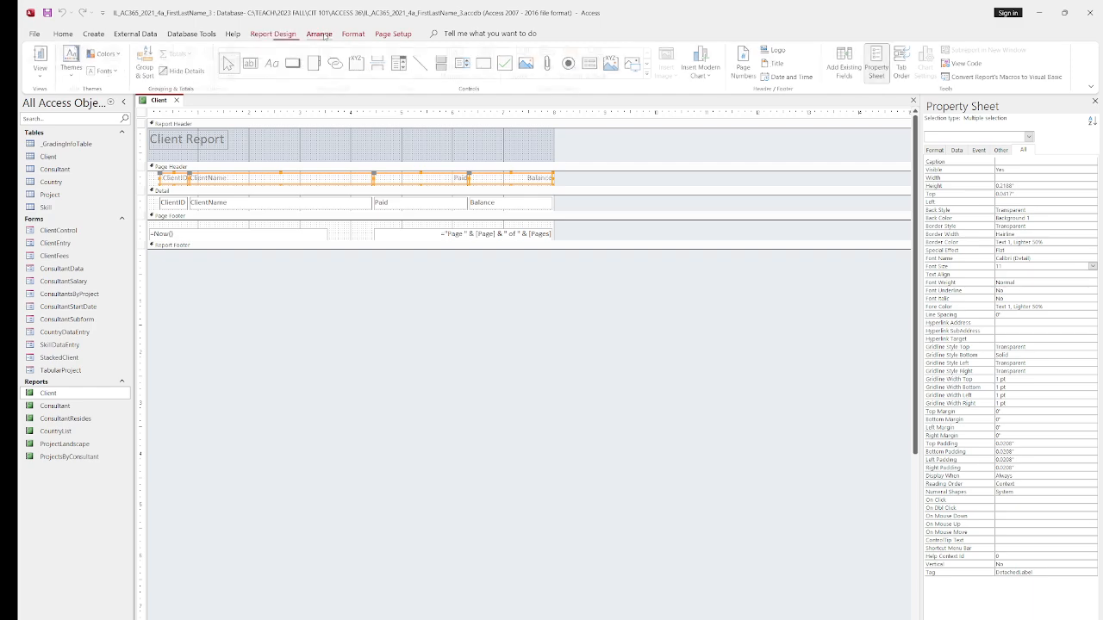
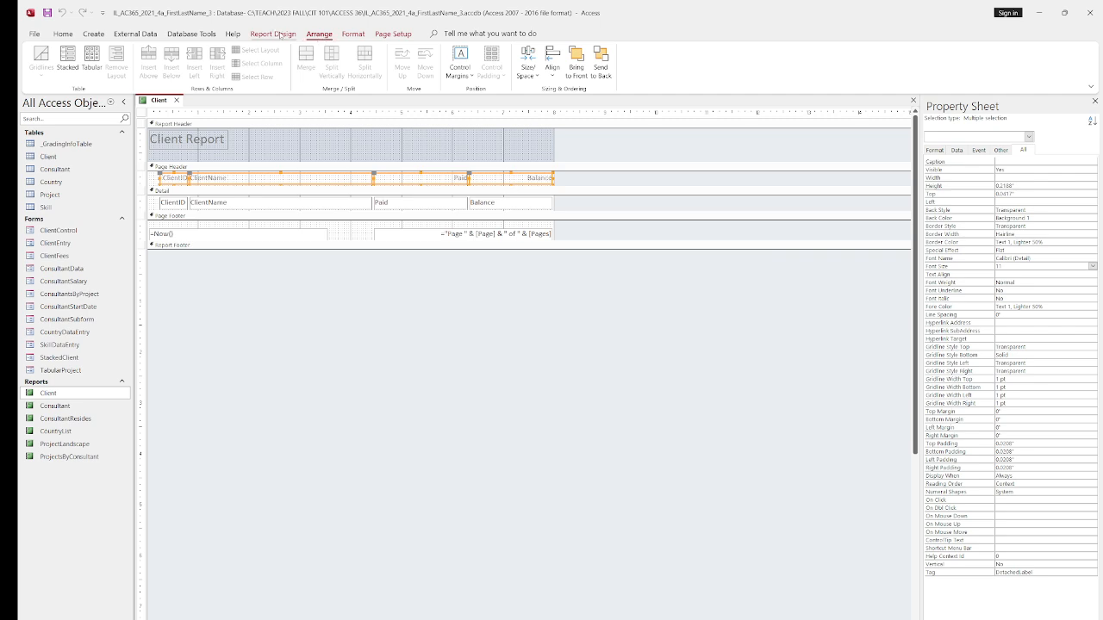
click(287, 34)
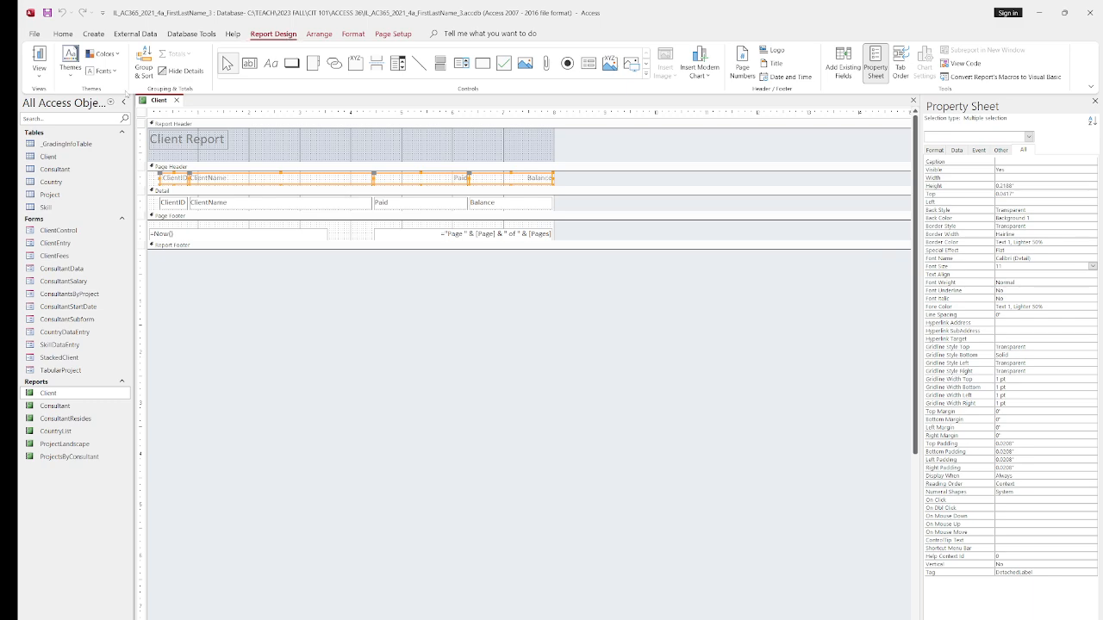
Step: Add a group level on the ClientID field to the Client report
click(145, 74)
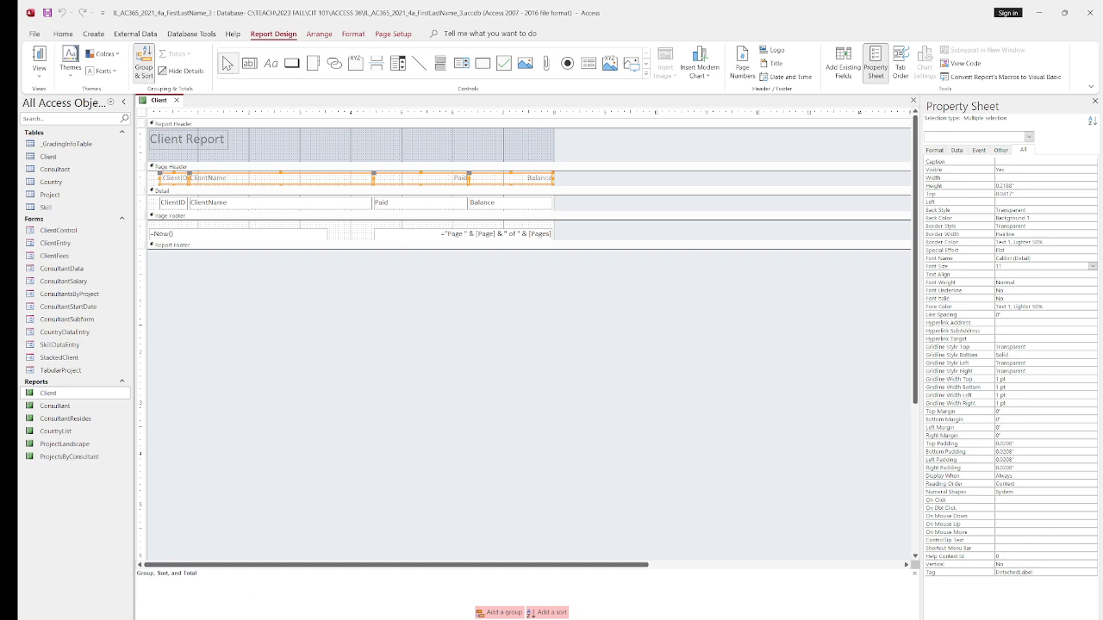
click(508, 614)
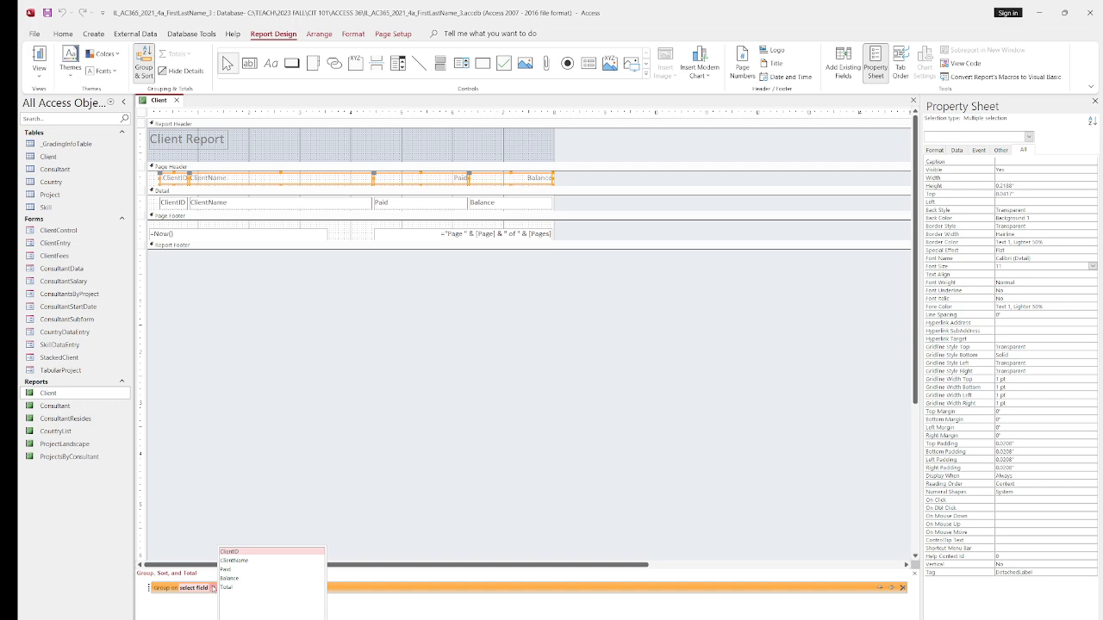
click(213, 587)
click(214, 588)
click(230, 551)
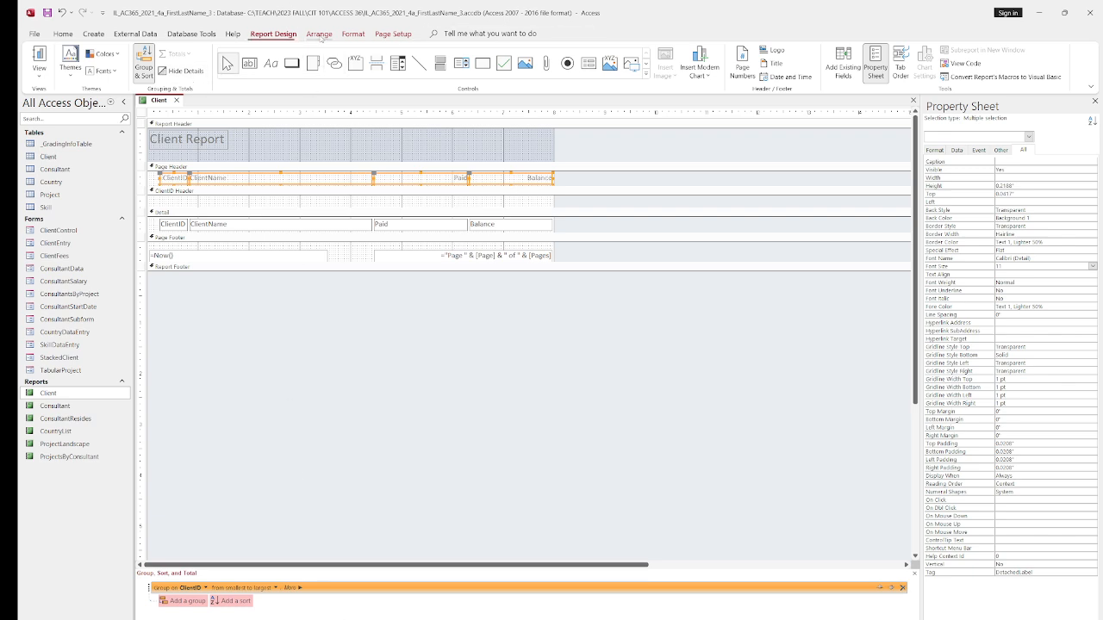
Step: Bold the four selected Page Header labels, and save and close the Client report
click(353, 35)
click(112, 70)
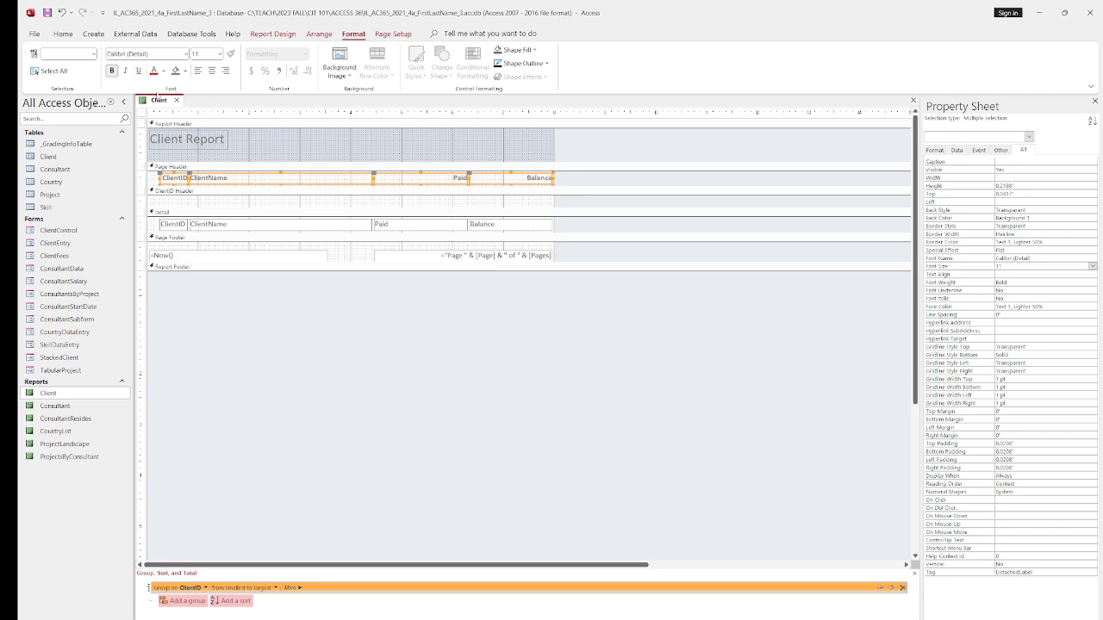
right_click(160, 102)
click(211, 123)
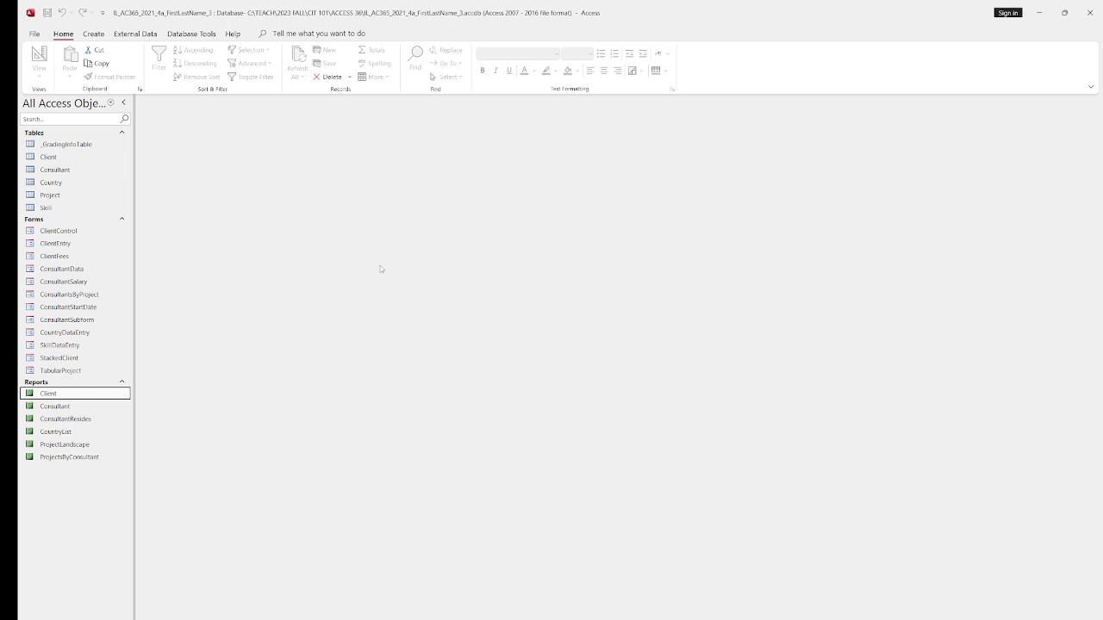
Step: Open the Consultant report in Design View and open the conditional formatting rules for the Salary text box in the Detail section
click(57, 408)
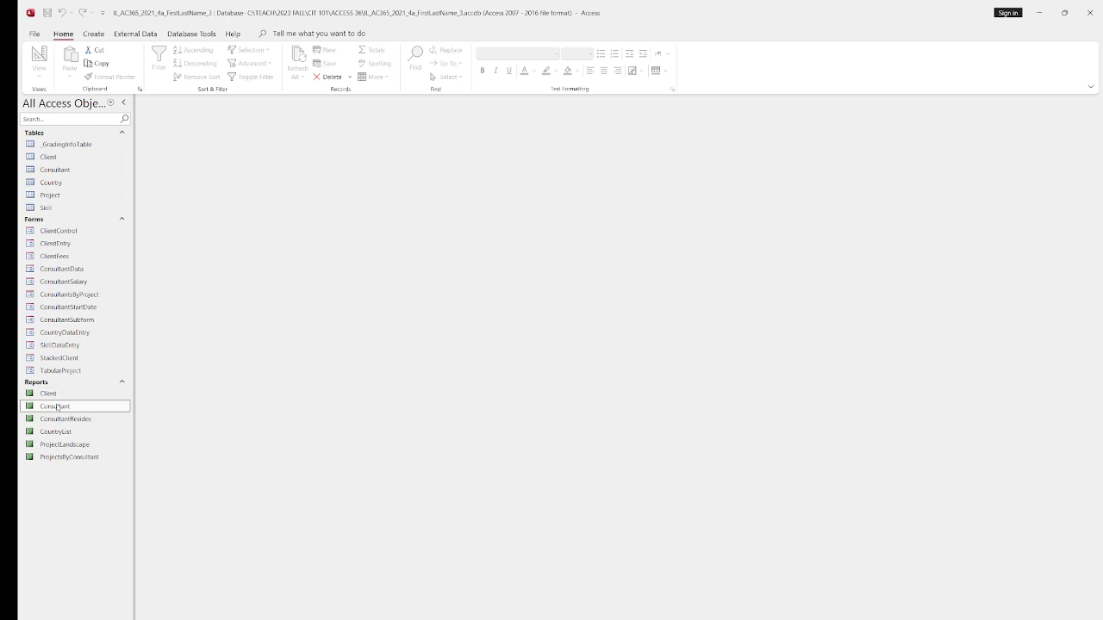
right_click(58, 407)
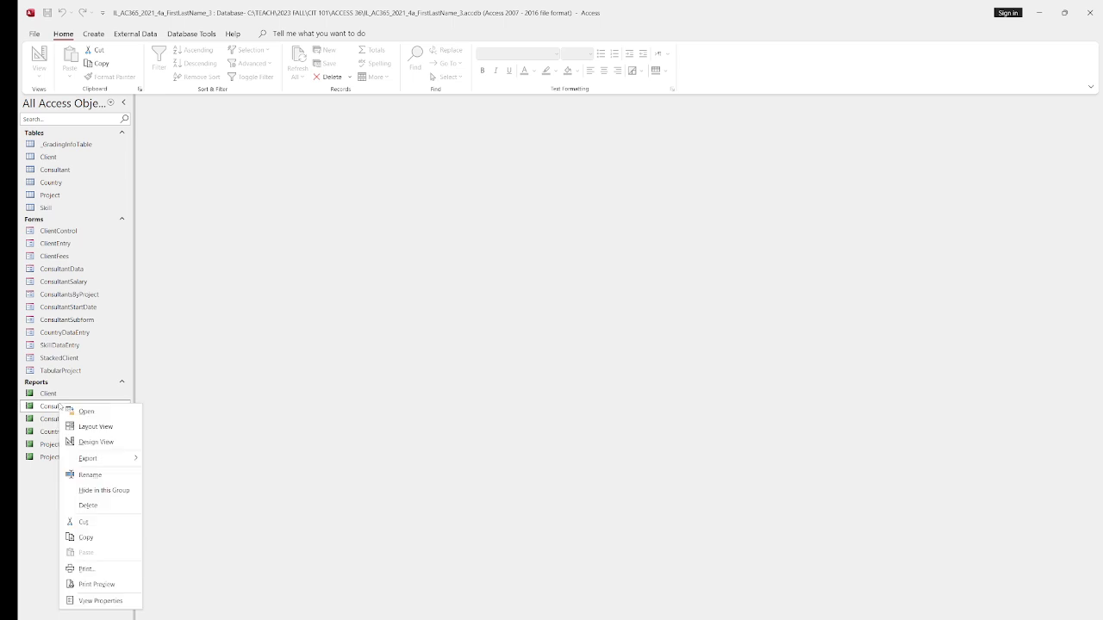
click(96, 442)
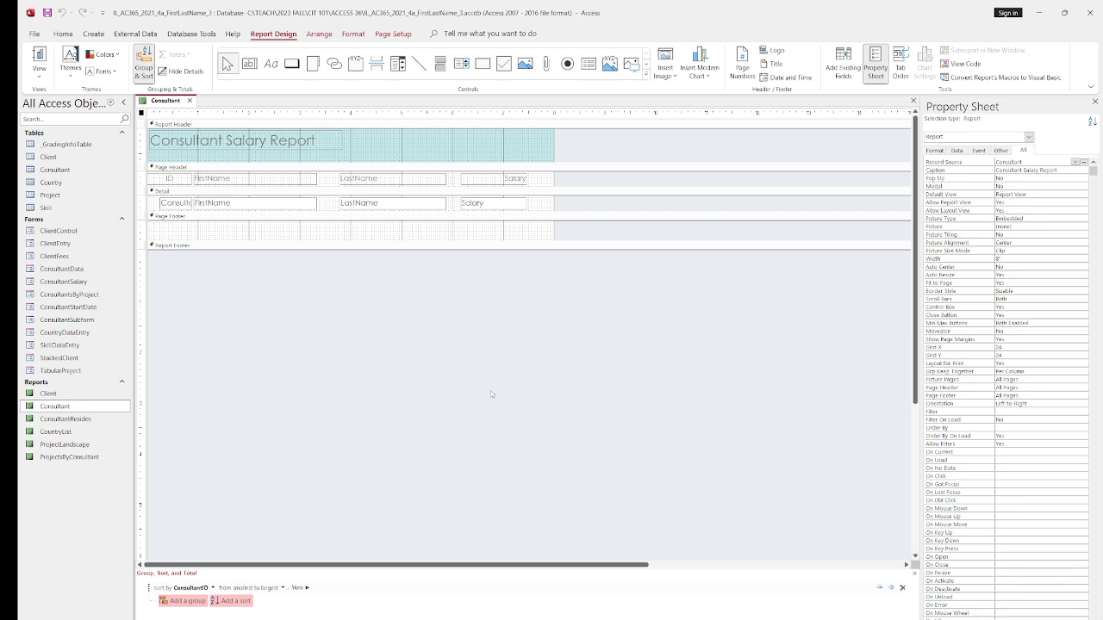
click(508, 205)
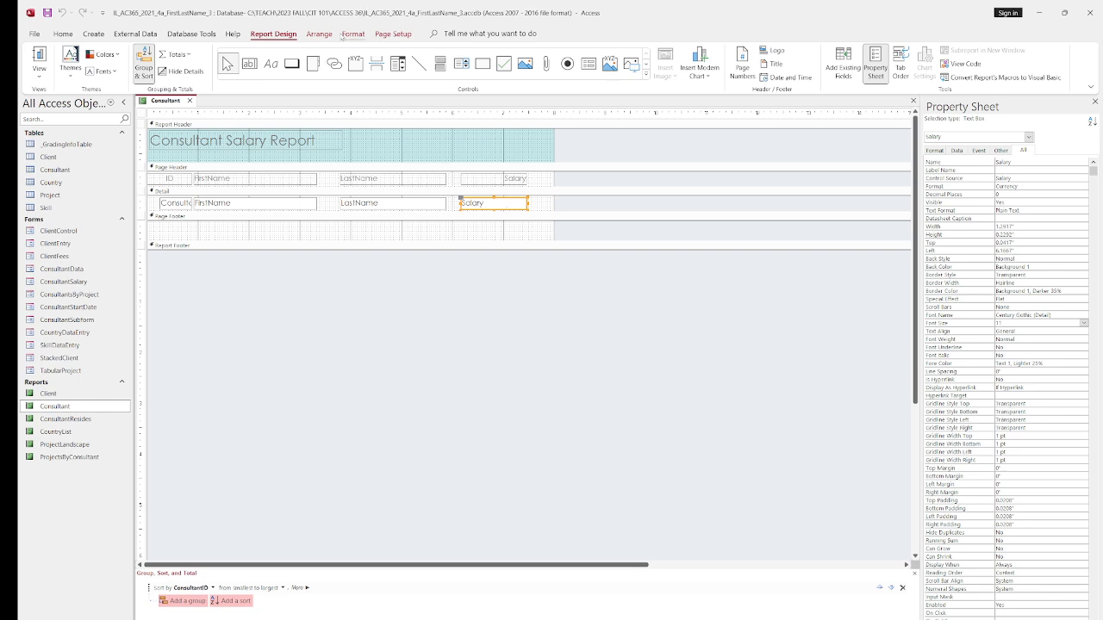
click(355, 34)
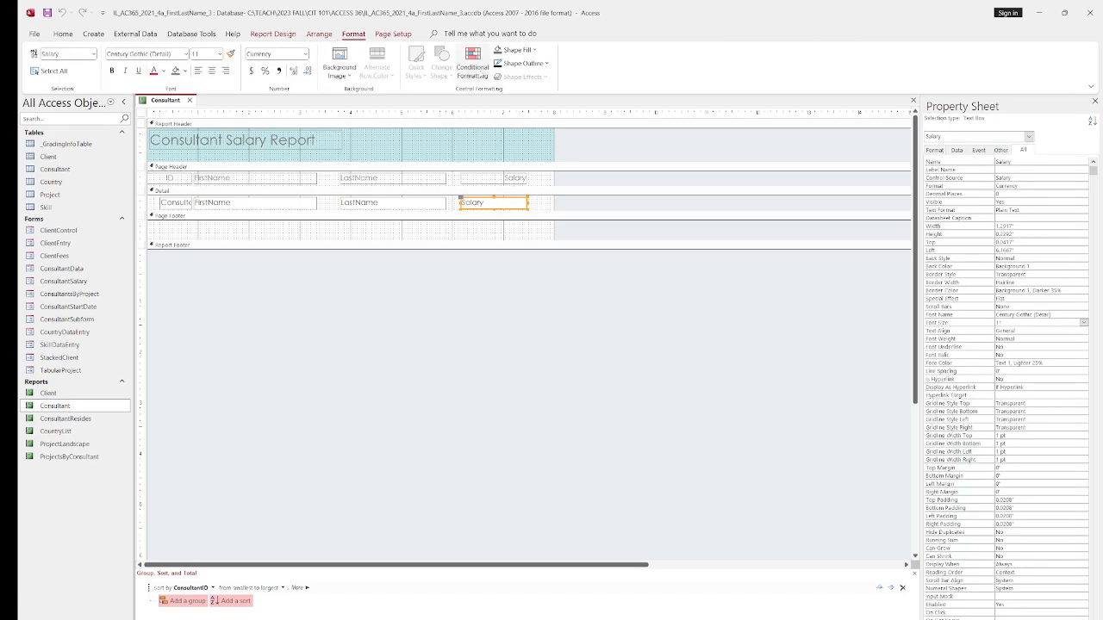
click(474, 69)
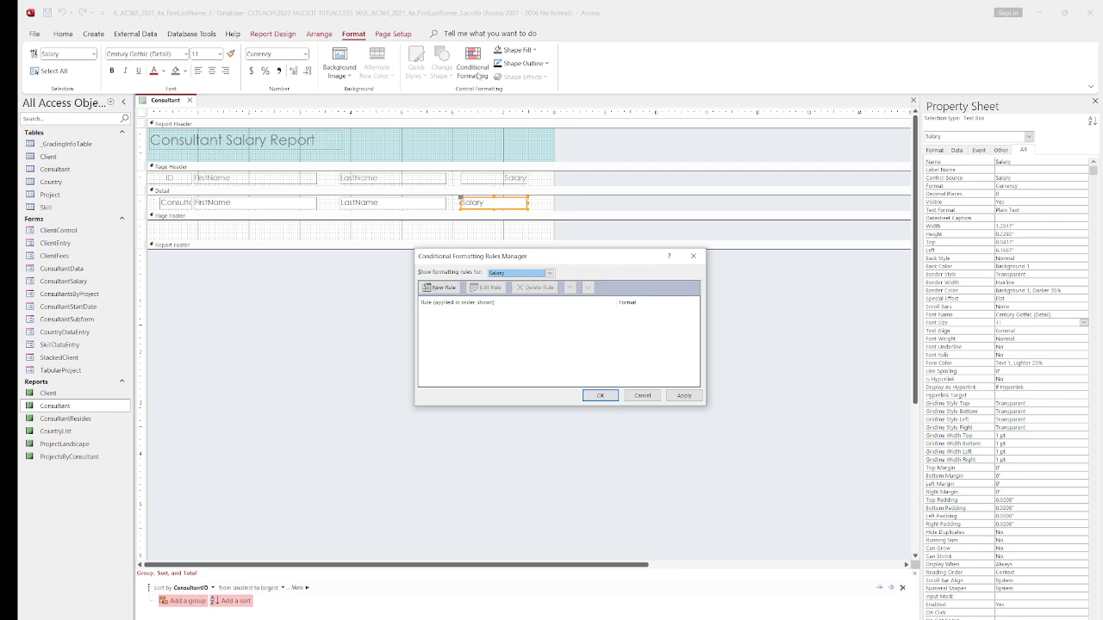
Step: Add a conditional formatting rule that shows Salary values equal to 71000 in bold red text, and apply it
click(446, 288)
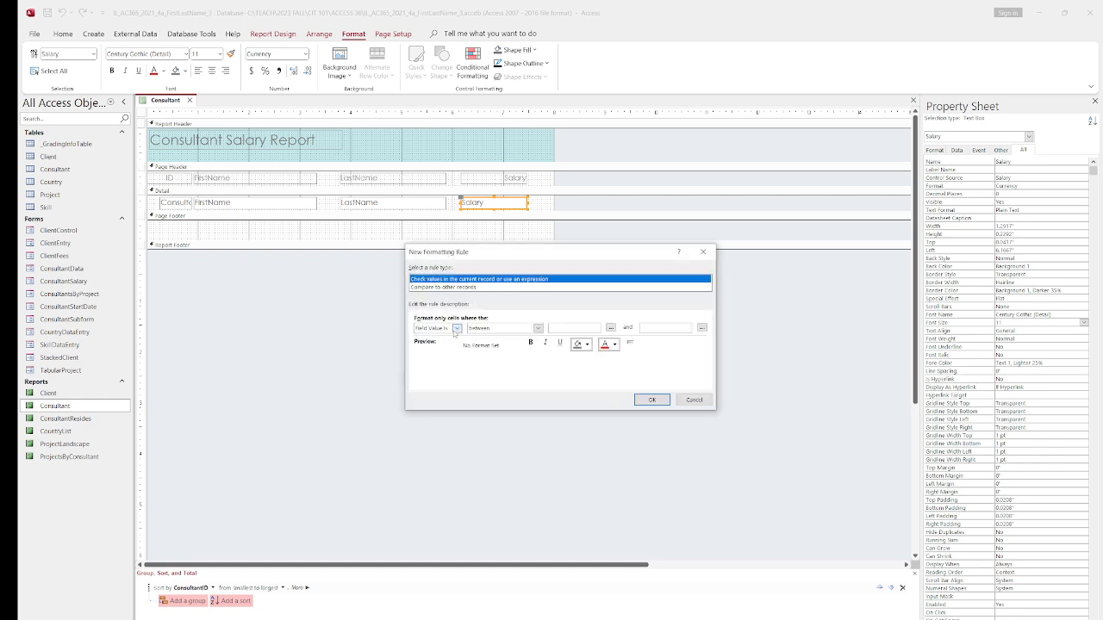
click(538, 329)
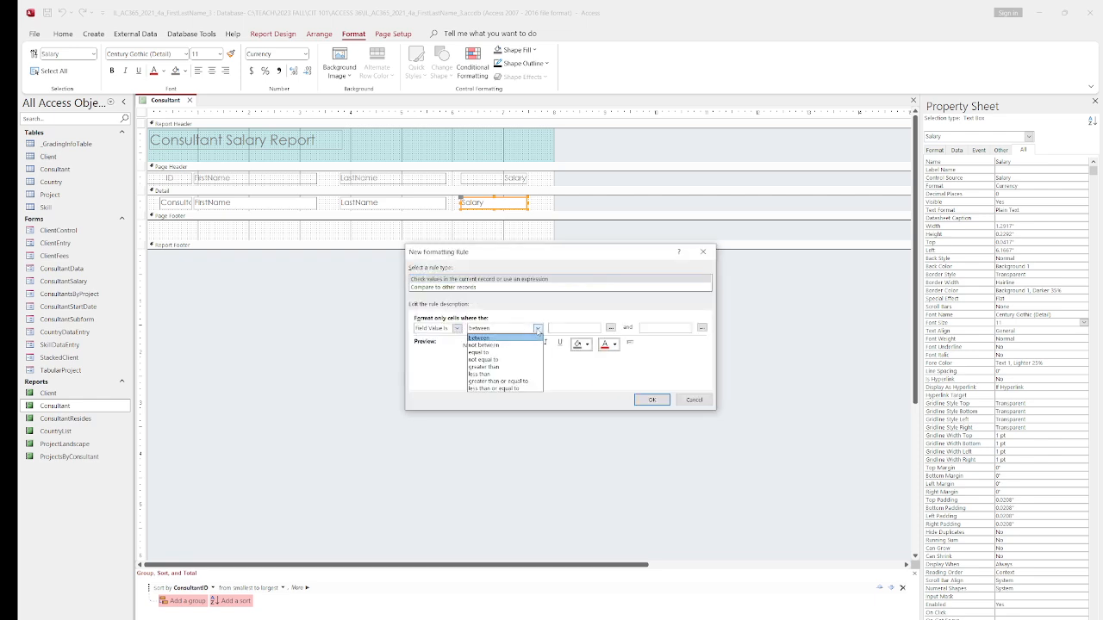
click(500, 353)
click(566, 328)
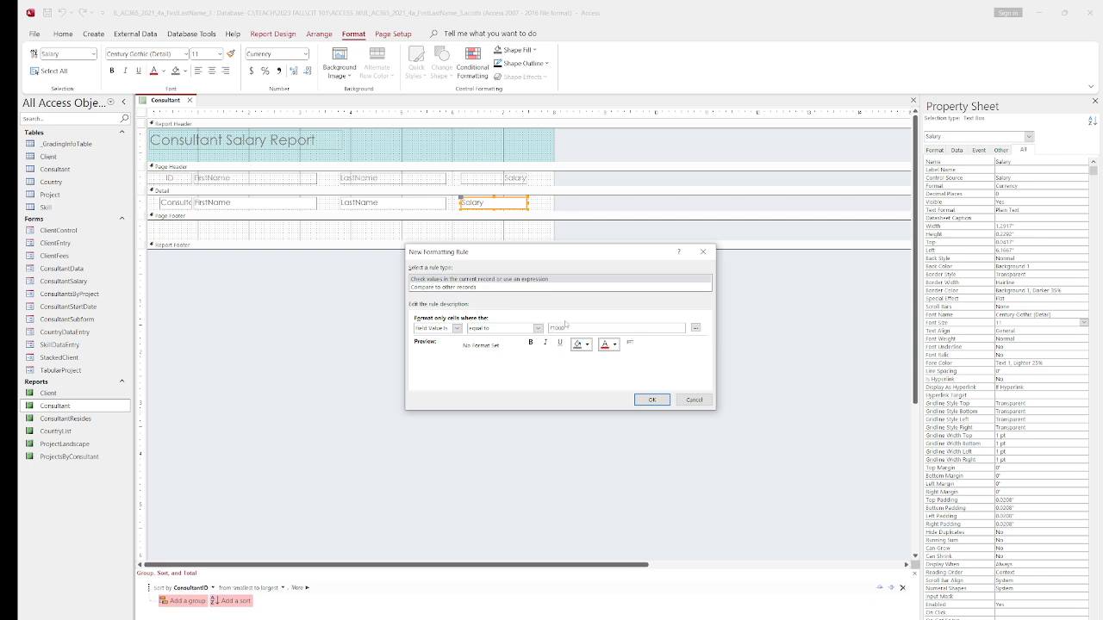
click(615, 344)
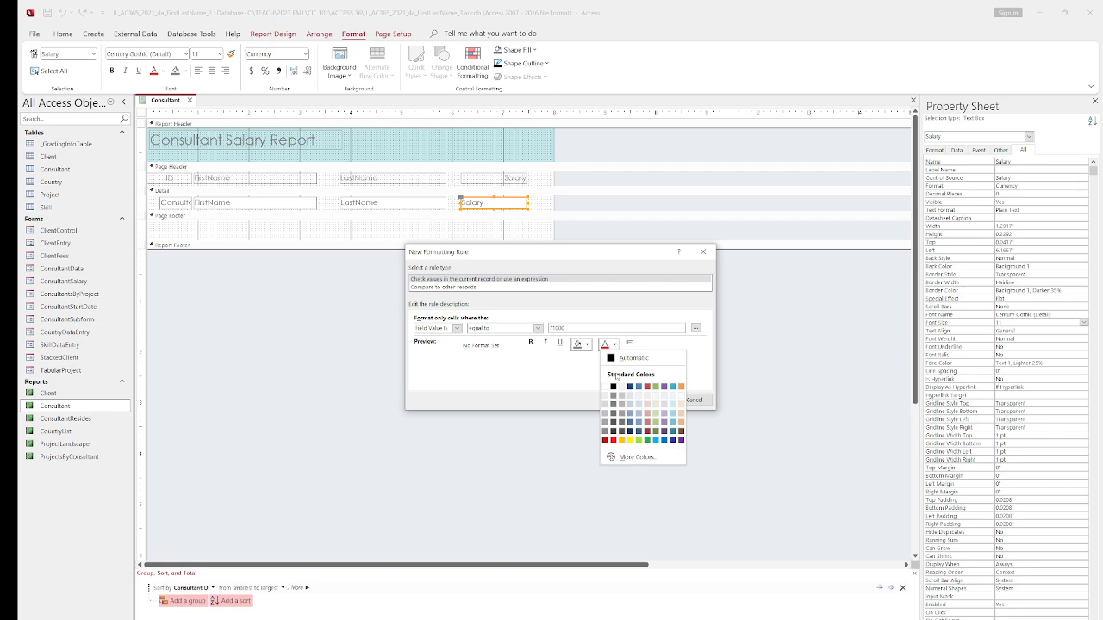
click(615, 446)
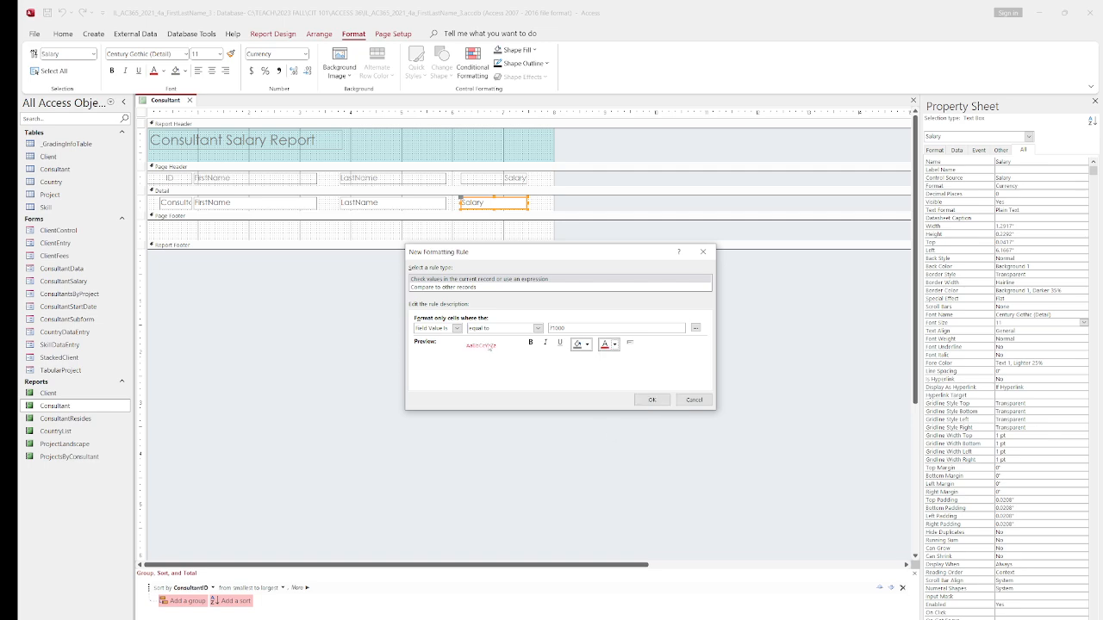
click(531, 342)
click(651, 399)
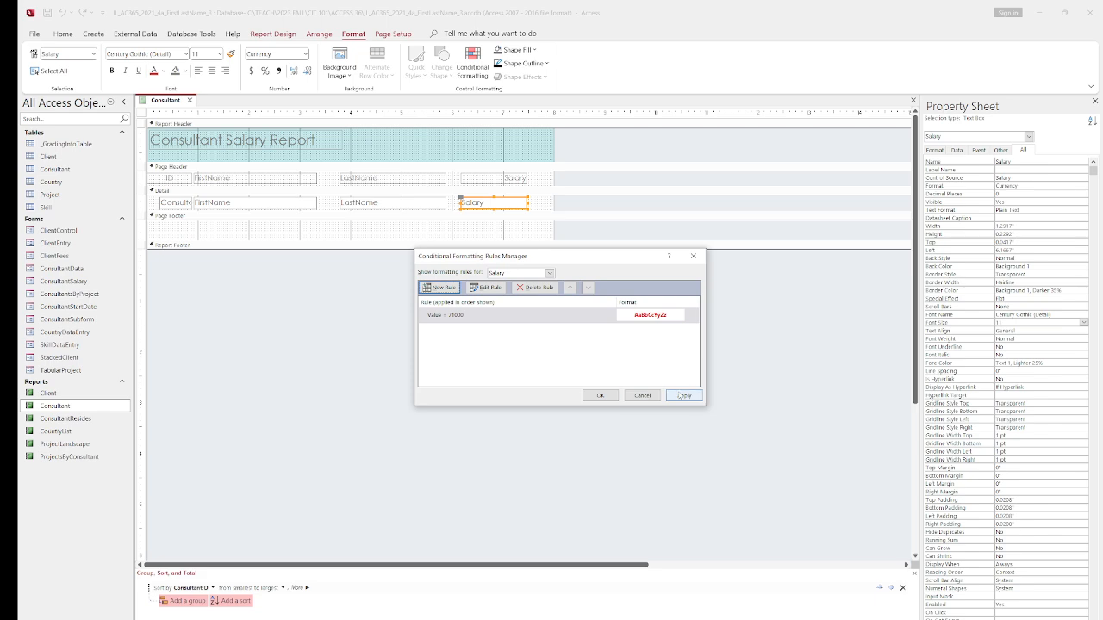
click(683, 396)
click(608, 396)
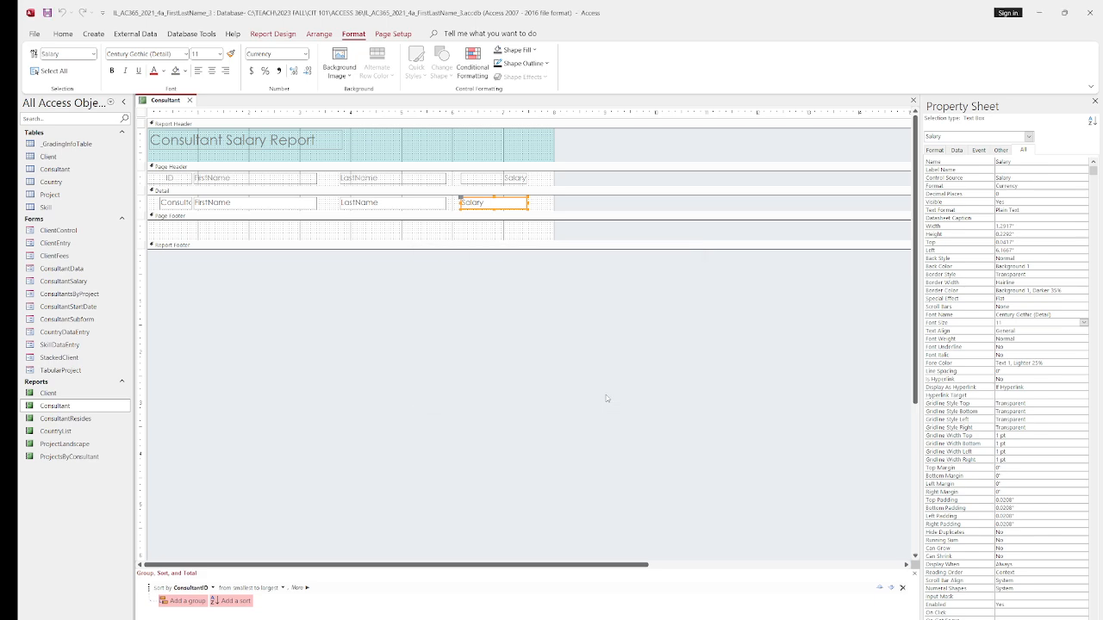
Step: Check the conditional formatting of the Salary column in Report View, and return the Consultant report to Design View
right_click(172, 100)
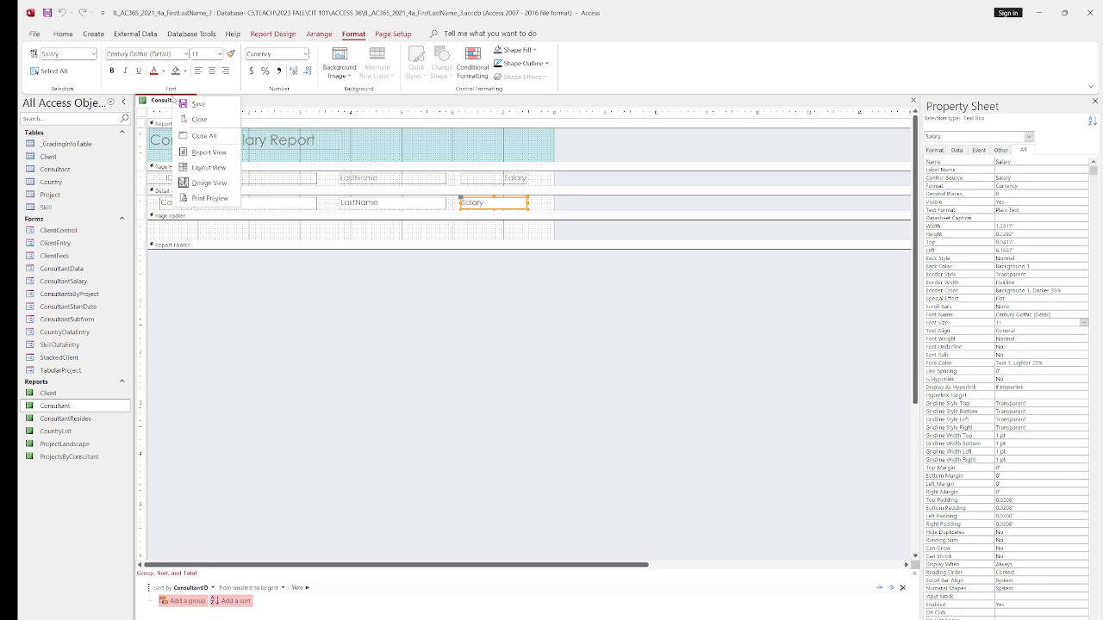
click(220, 153)
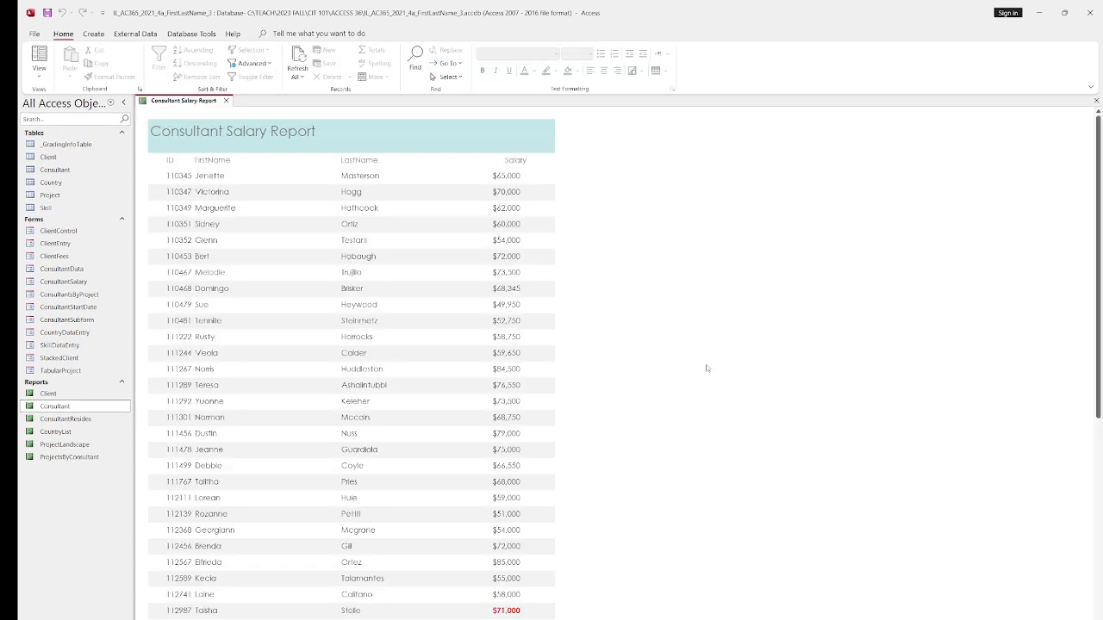
scroll(575, 470, down, 1)
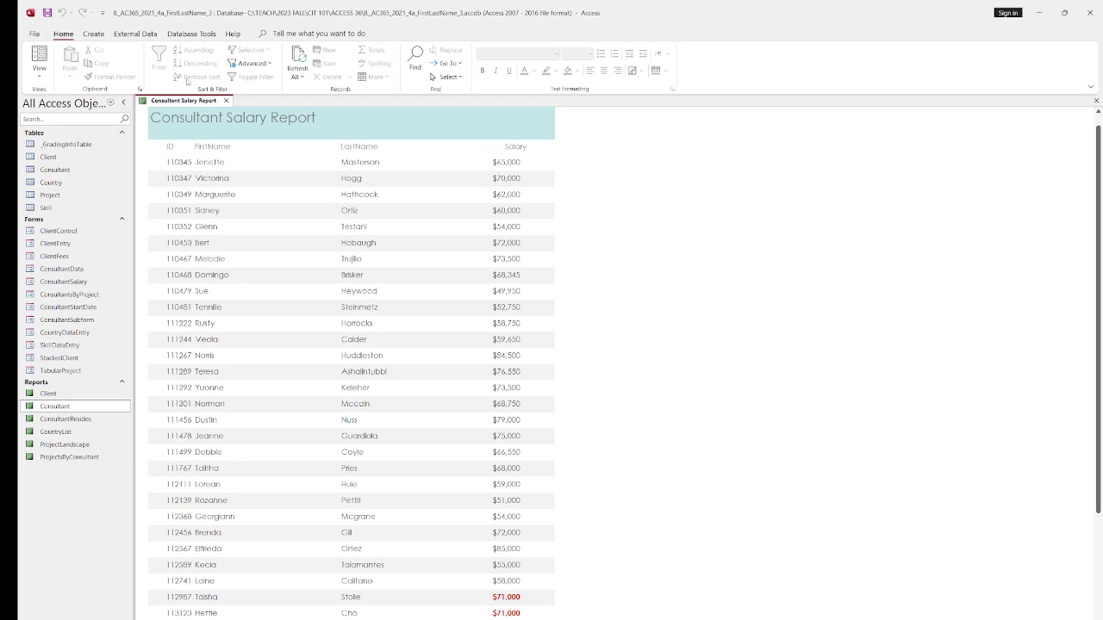
right_click(164, 101)
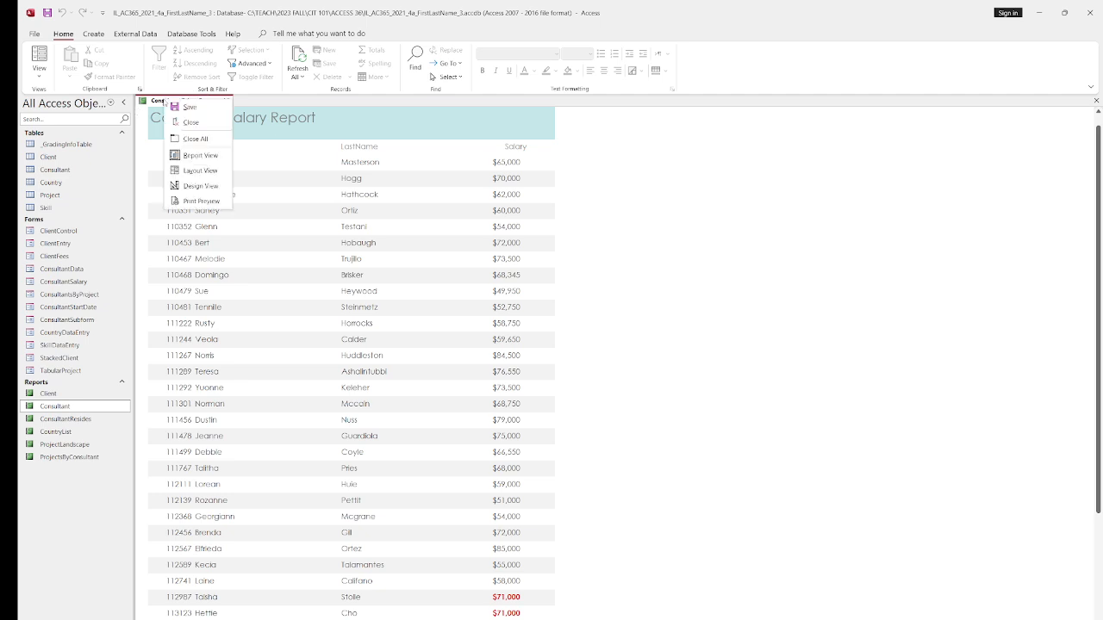
click(200, 186)
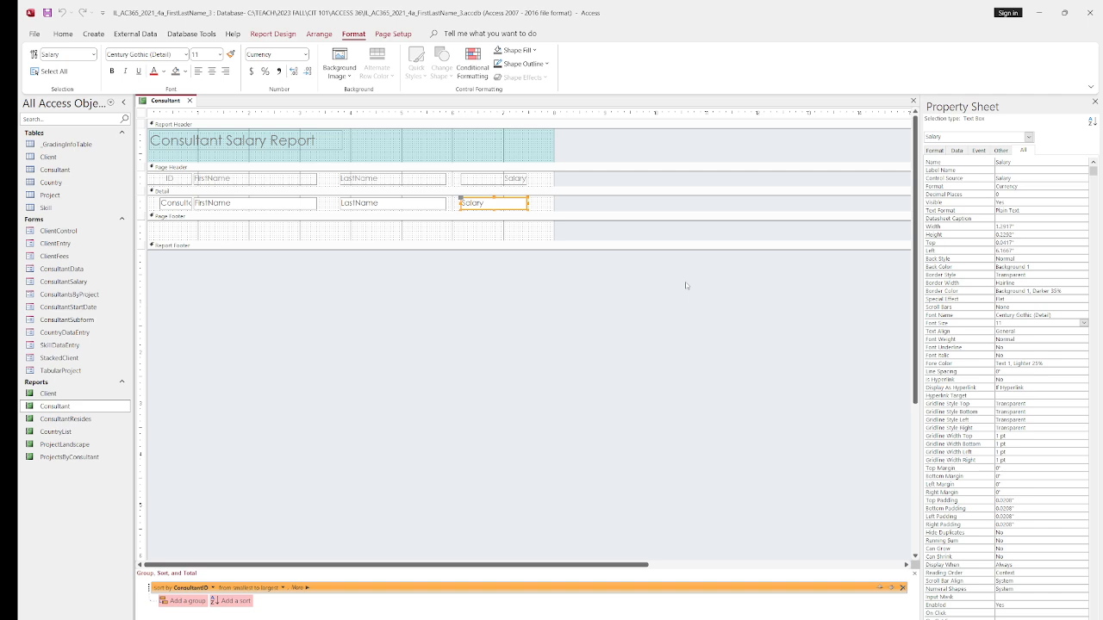
Step: Set the font color of the Consultant Salary Report title label to dark blue #1F497D, and save and close the report
click(257, 141)
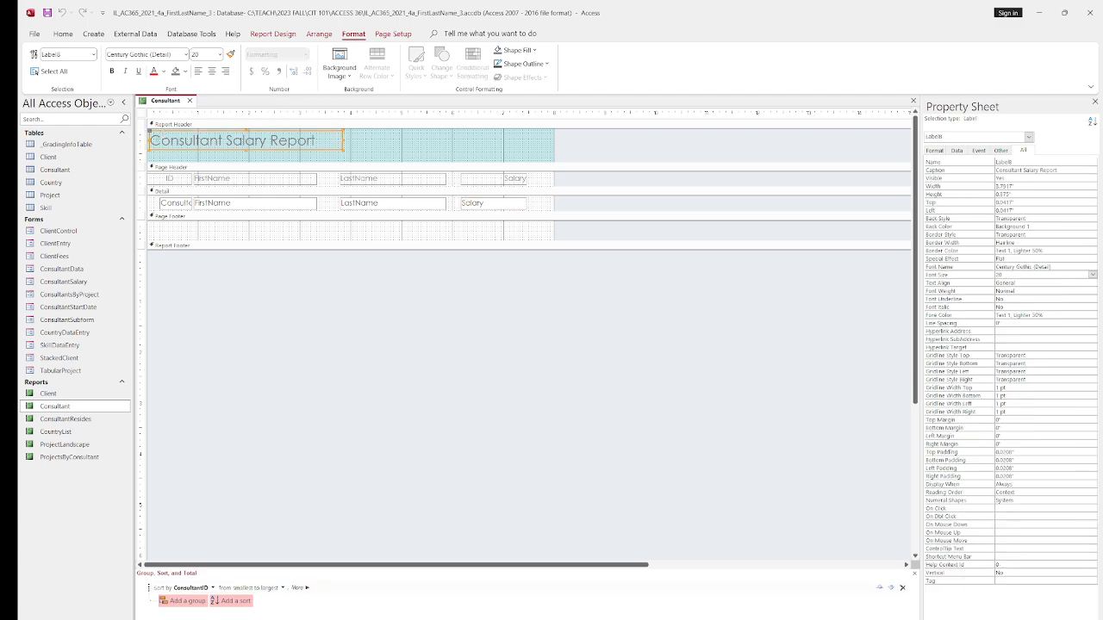
drag(150, 140, 317, 138)
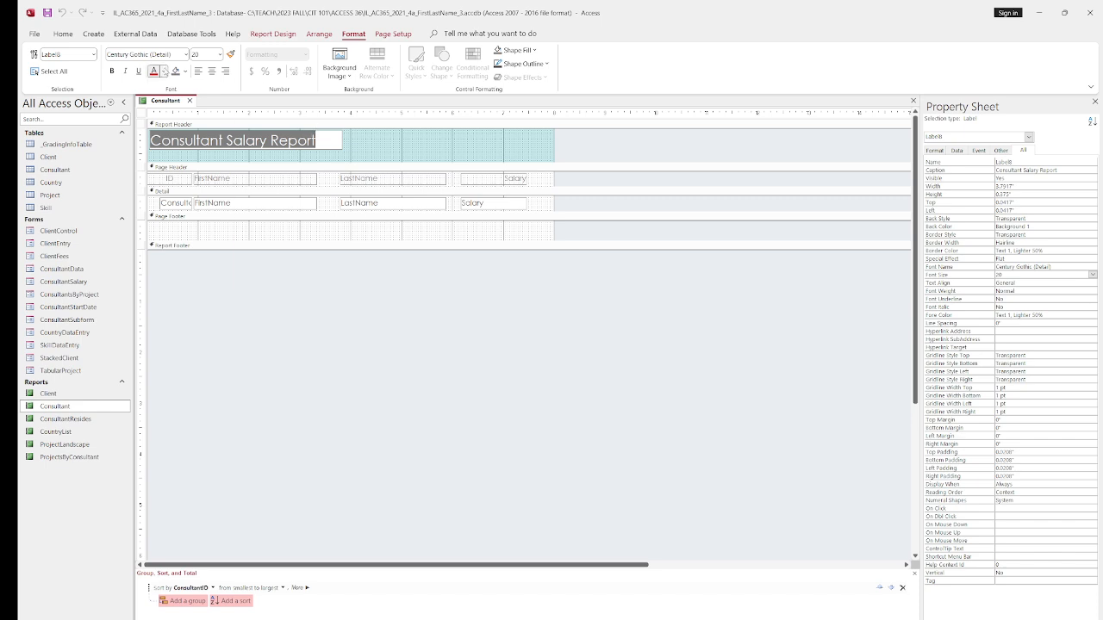
click(164, 71)
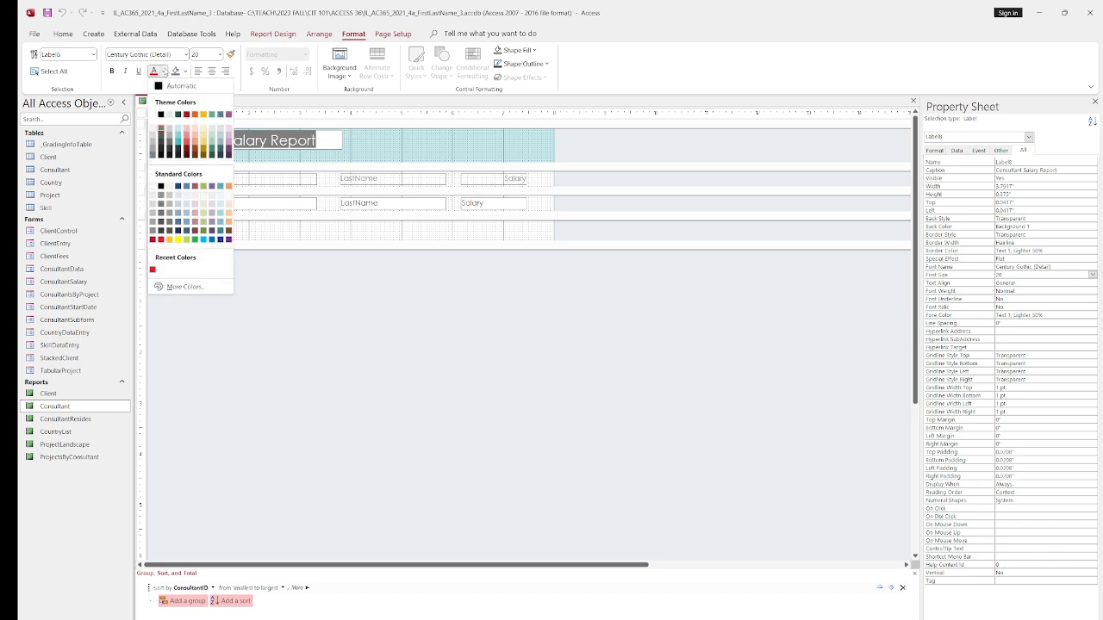
click(178, 185)
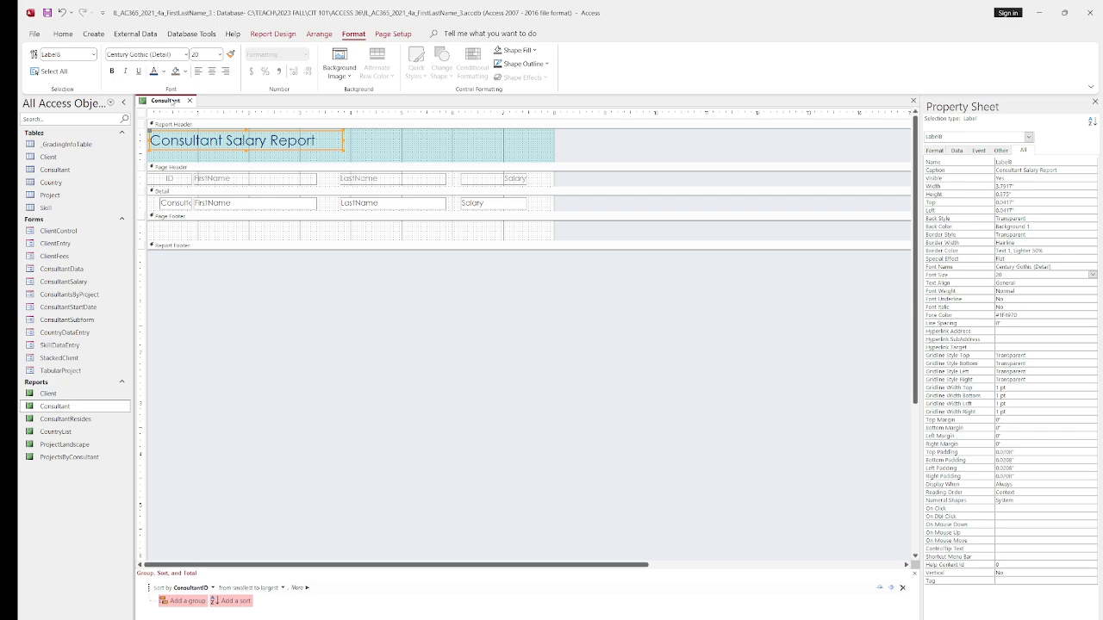
right_click(172, 101)
click(187, 107)
click(190, 101)
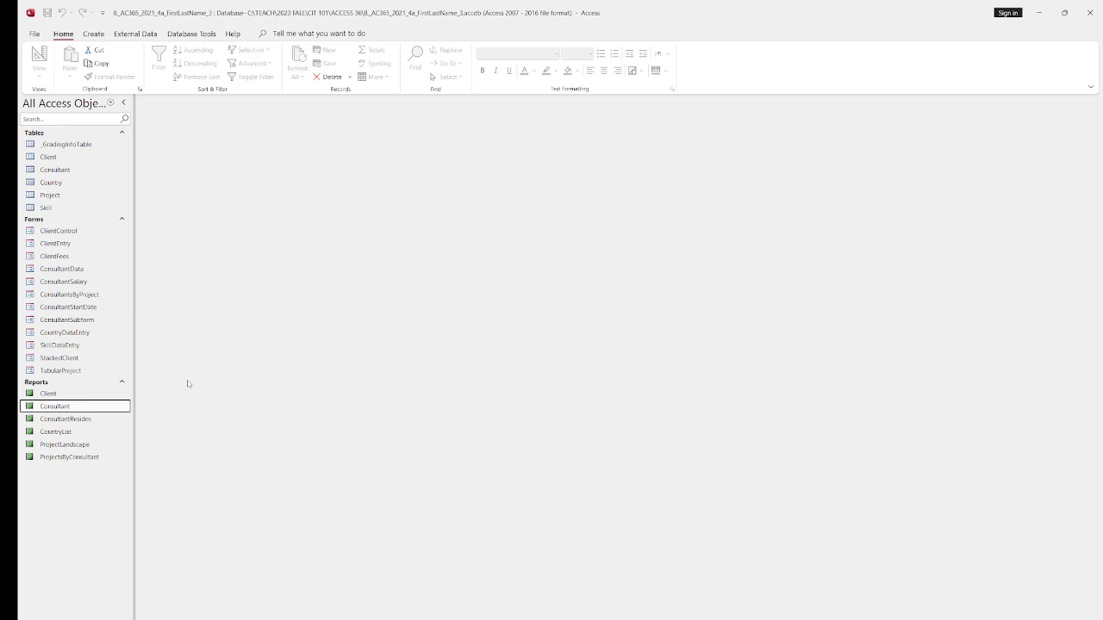
Step: Open the ConsultantStartDate form in Design View and narrow the form to a width of 6.5"
click(78, 307)
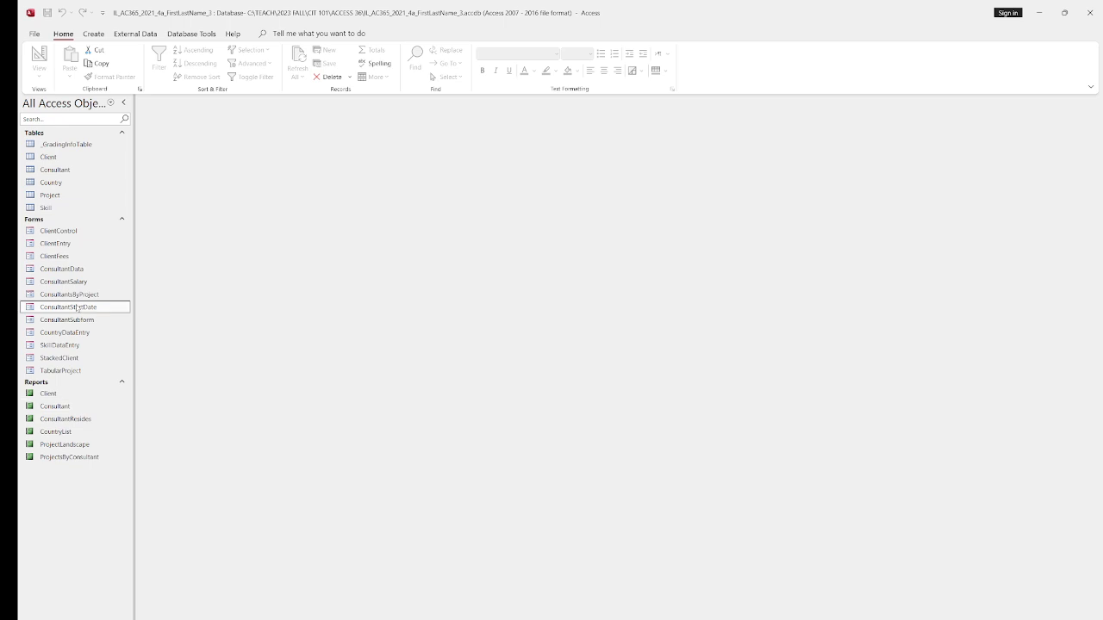
right_click(77, 308)
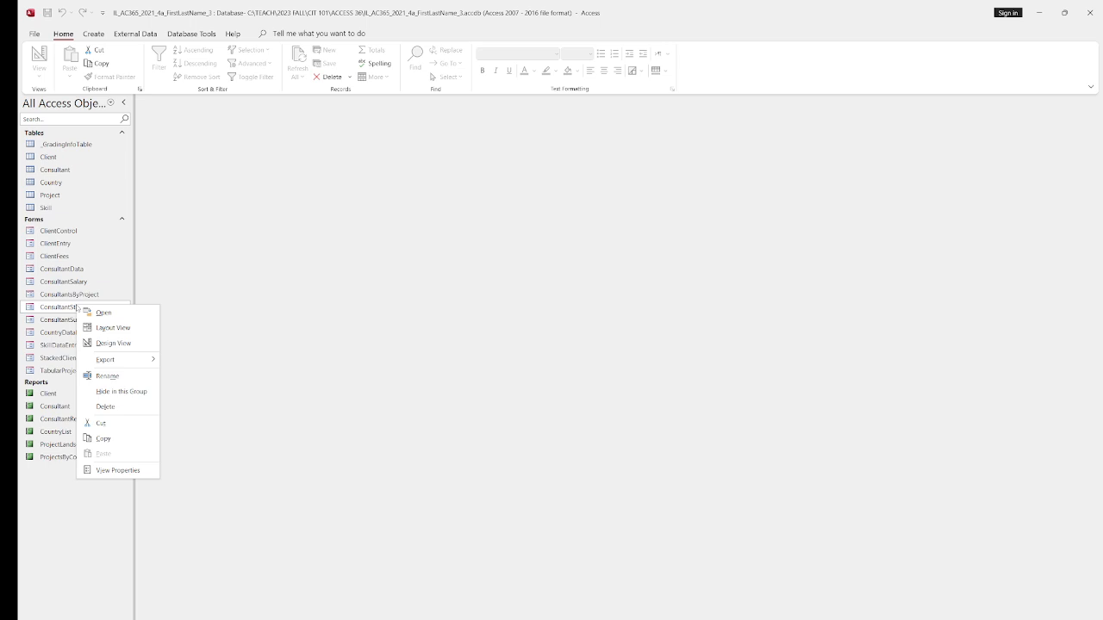
click(103, 343)
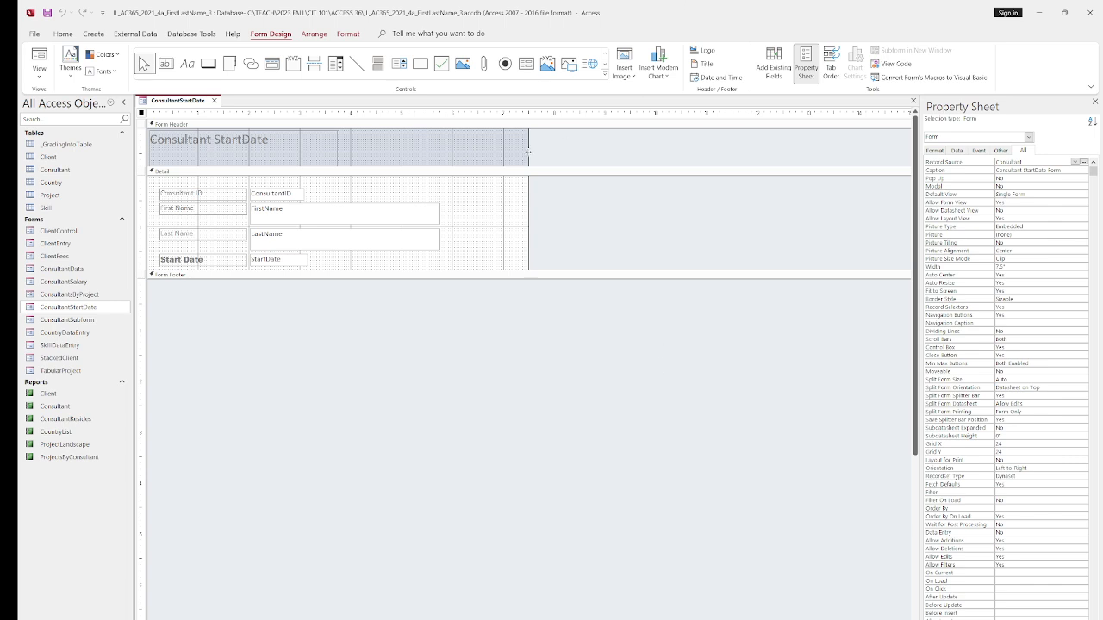
drag(526, 151, 477, 143)
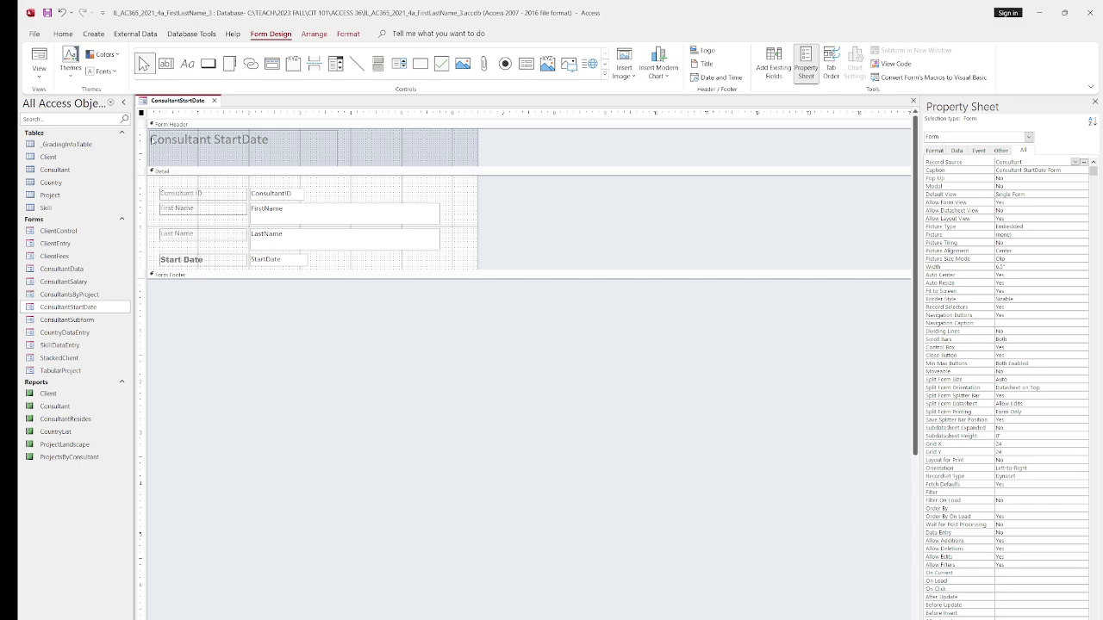
Step: Set the background color of the Consultant StartDate title label in the Form Header to Light Blue 2
click(225, 148)
drag(150, 140, 283, 148)
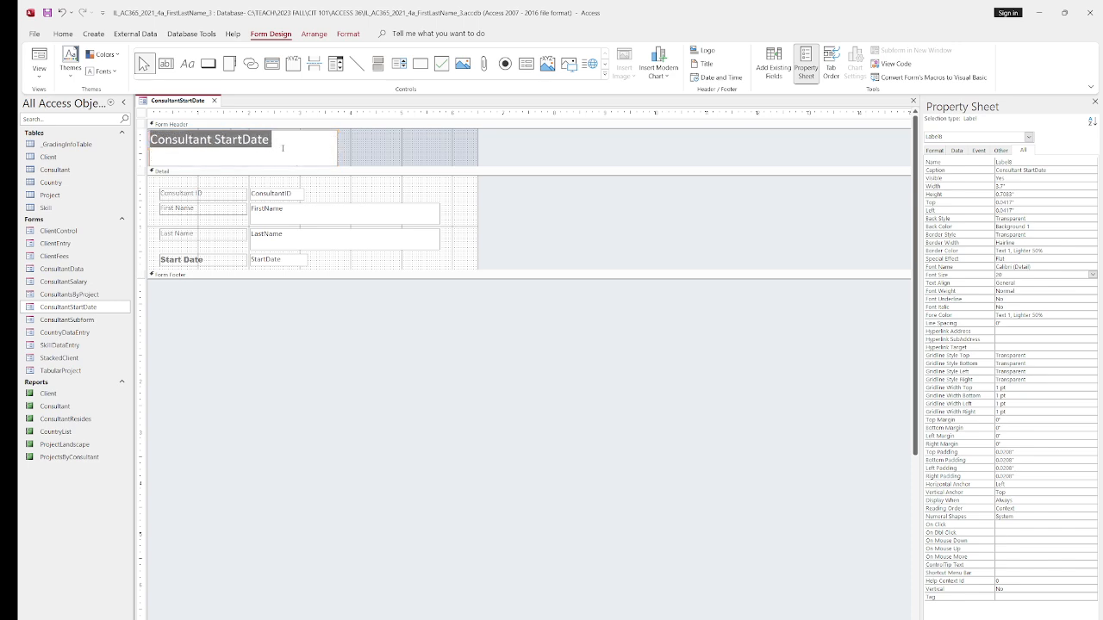
click(348, 33)
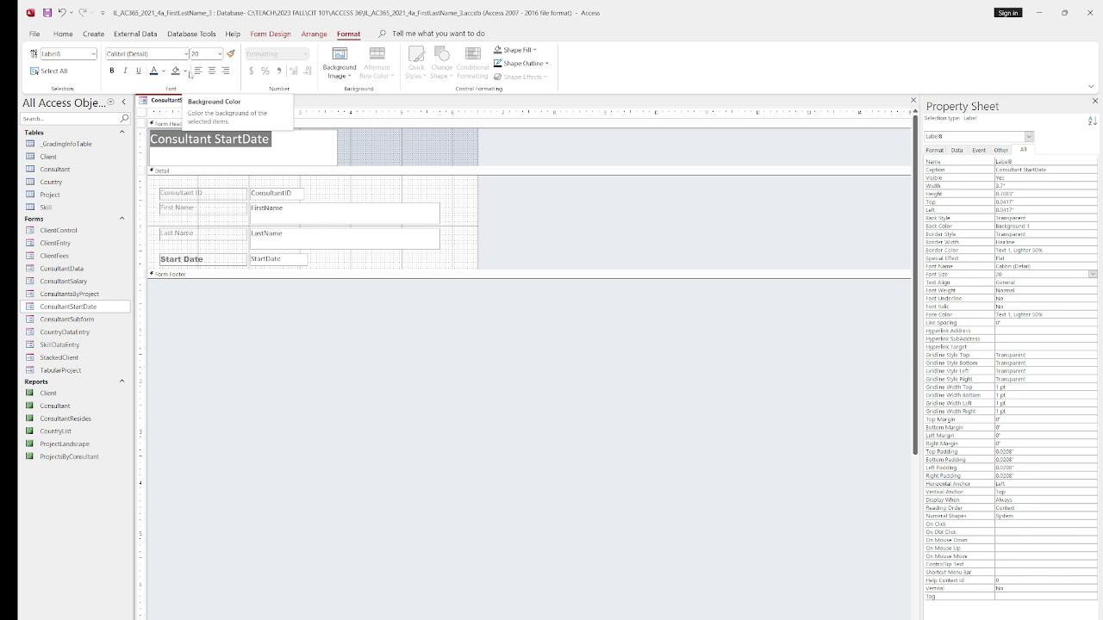
click(187, 72)
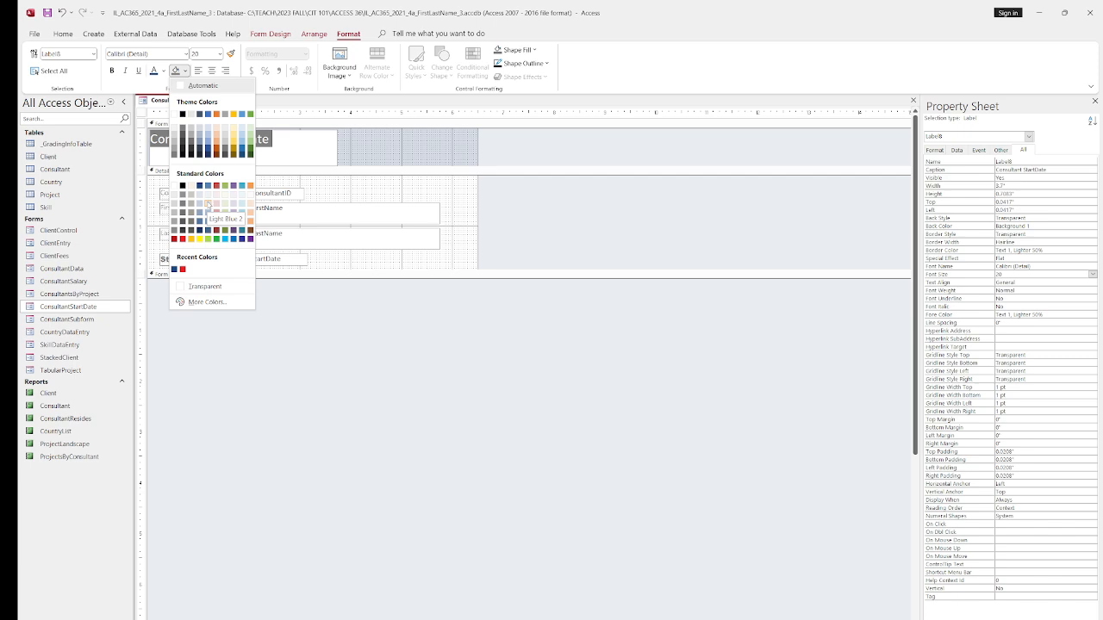
click(207, 203)
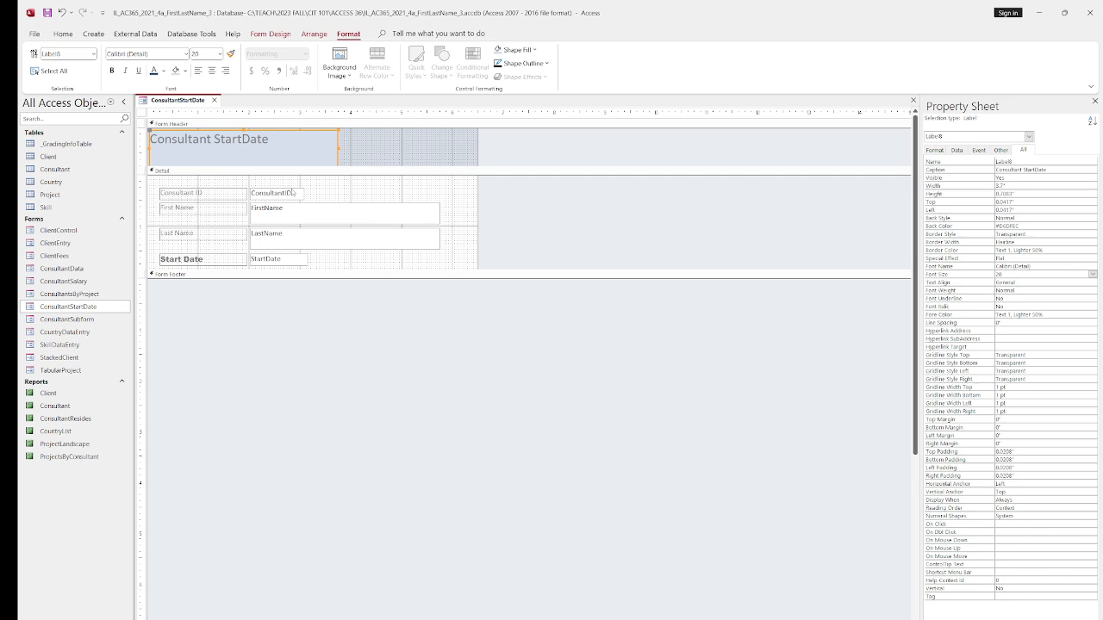
Step: Change the font of the Consultant ID label in the Detail section to Georgia
click(215, 193)
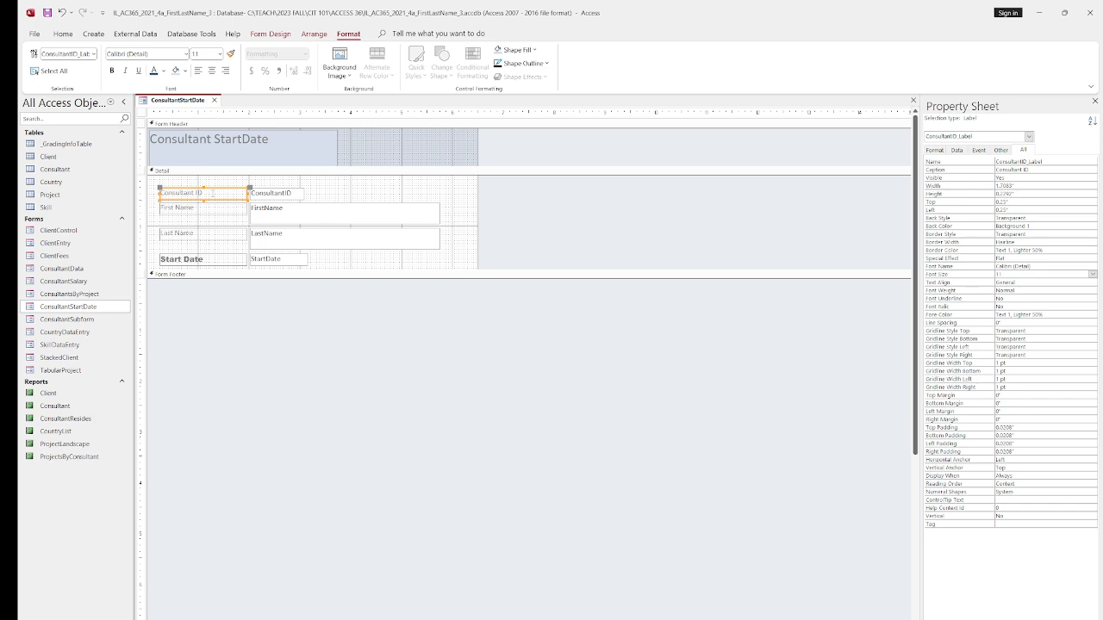
click(215, 194)
drag(204, 193, 153, 185)
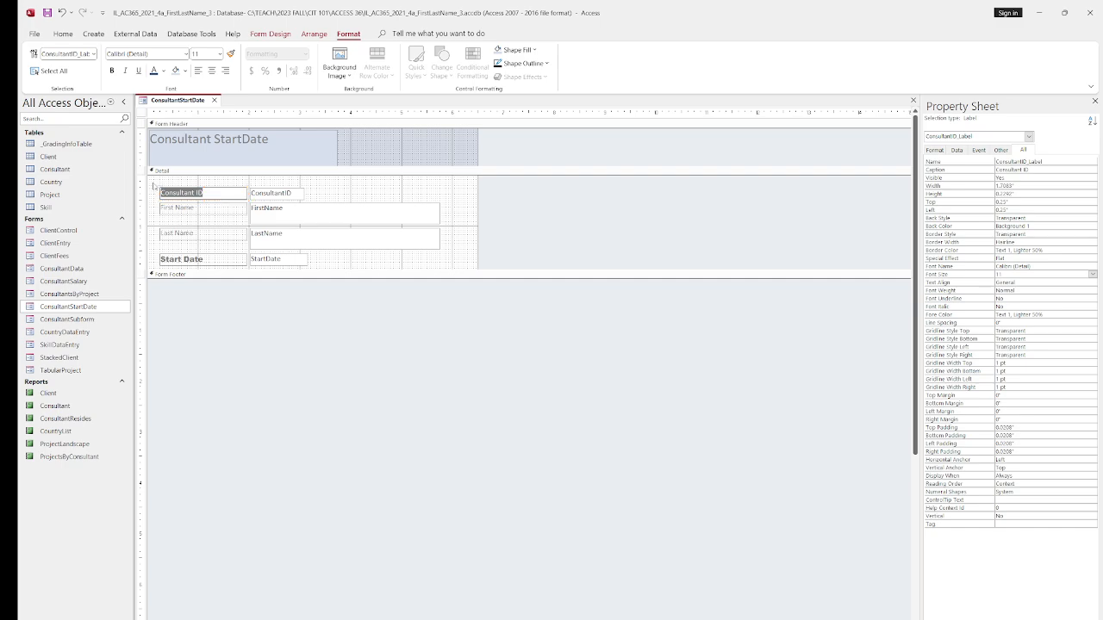
click(164, 53)
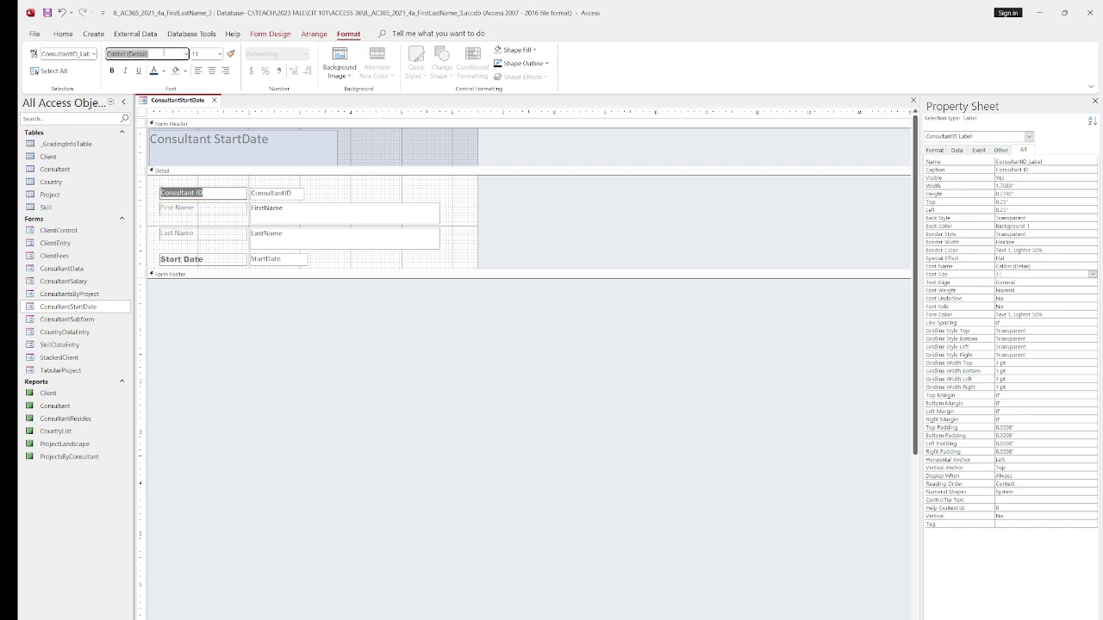
text(Georgia)
key(Return)
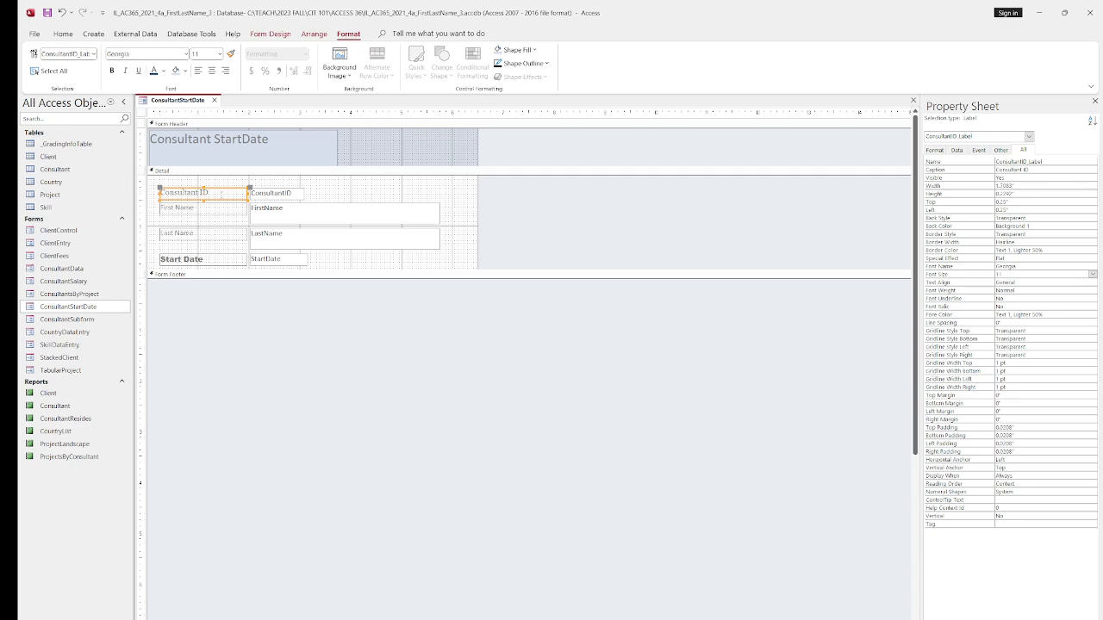
Step: Try to copy the Consultant ID label's formatting to the Start Date label with Format Painter
click(63, 34)
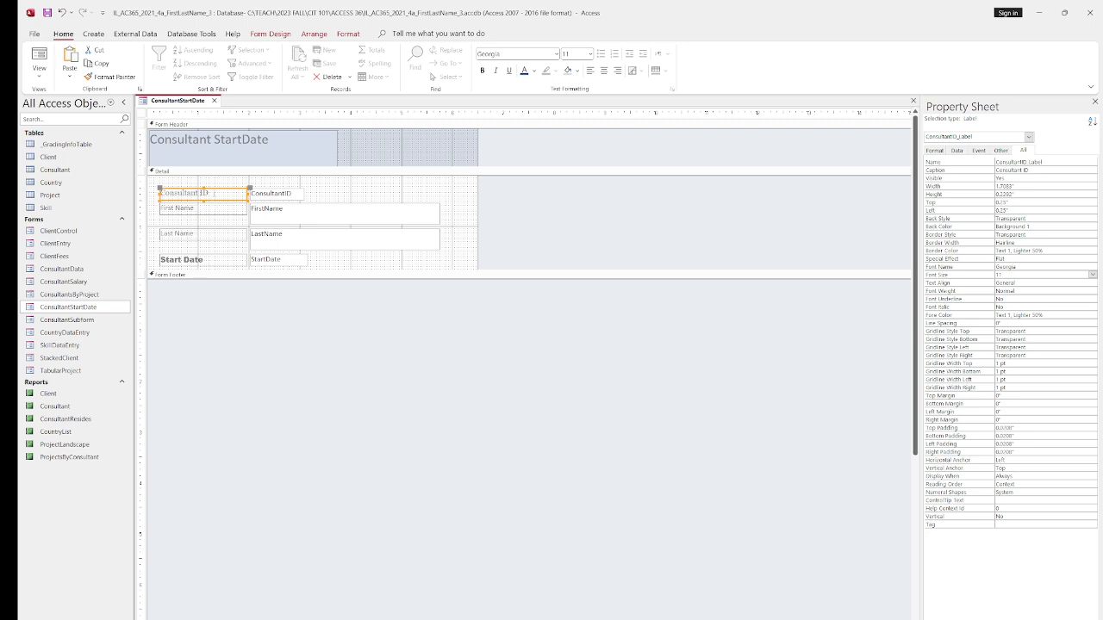
drag(208, 192, 160, 193)
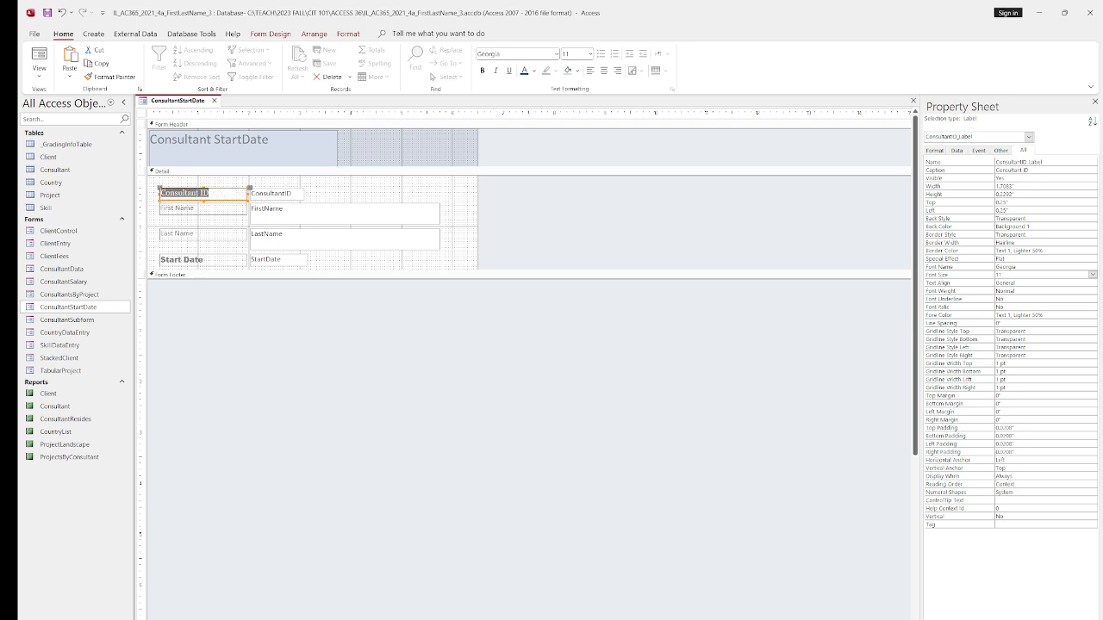
click(110, 77)
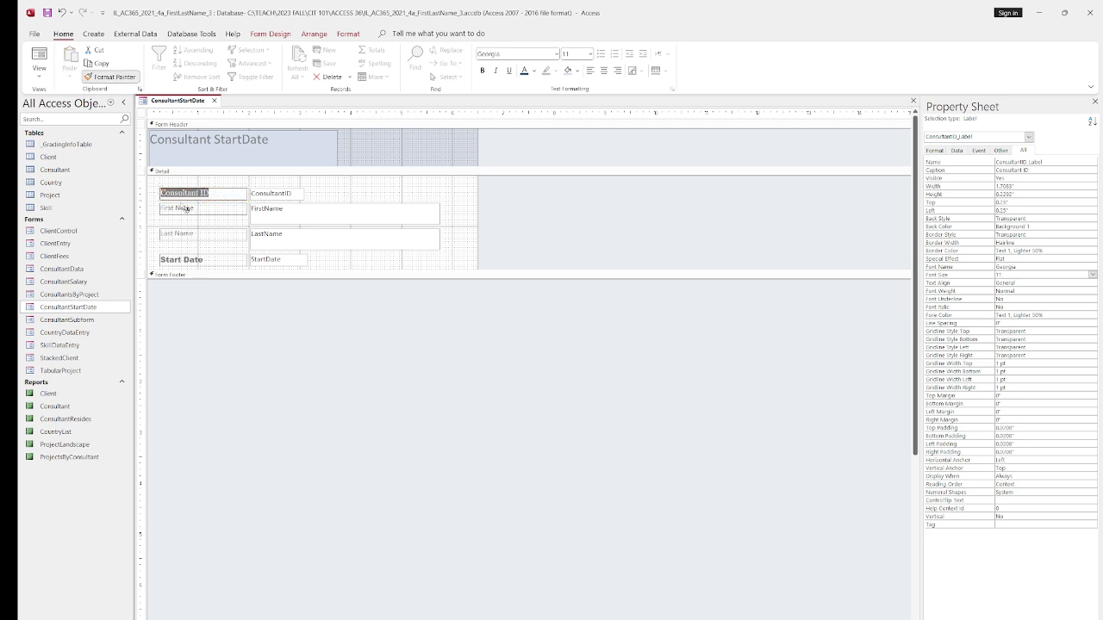
click(172, 260)
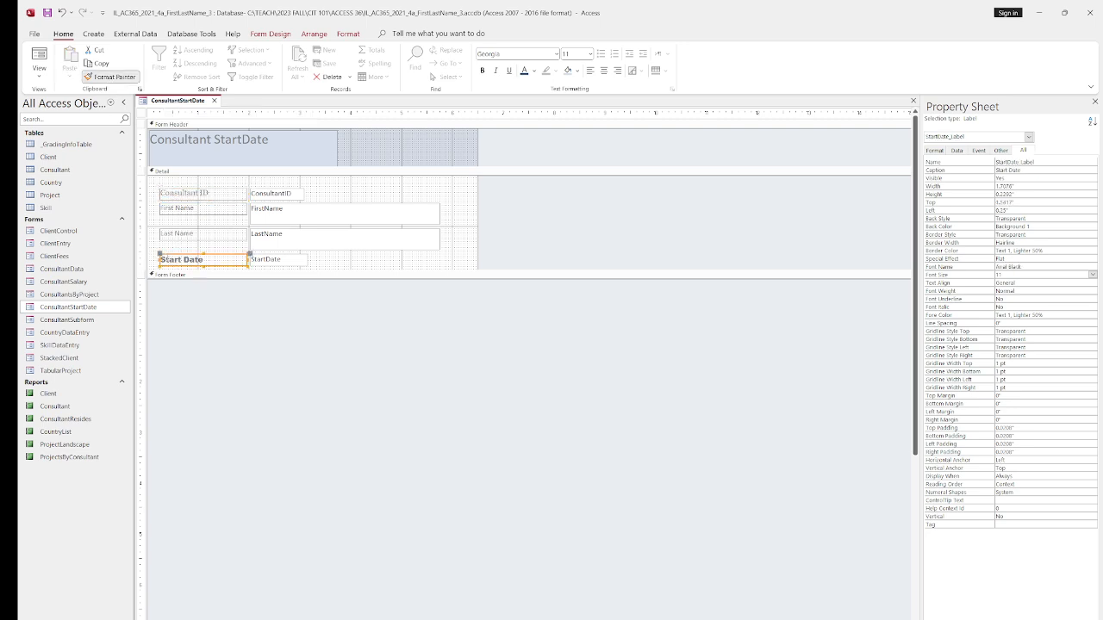
click(207, 193)
drag(205, 195, 161, 193)
click(204, 193)
click(105, 77)
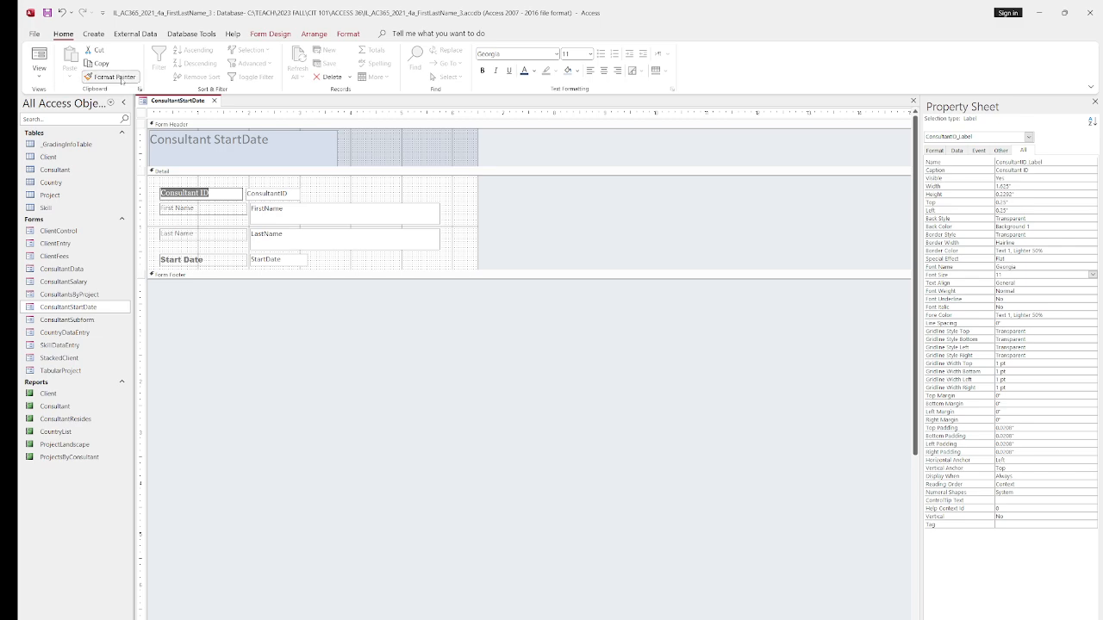
drag(157, 252, 178, 255)
click(170, 262)
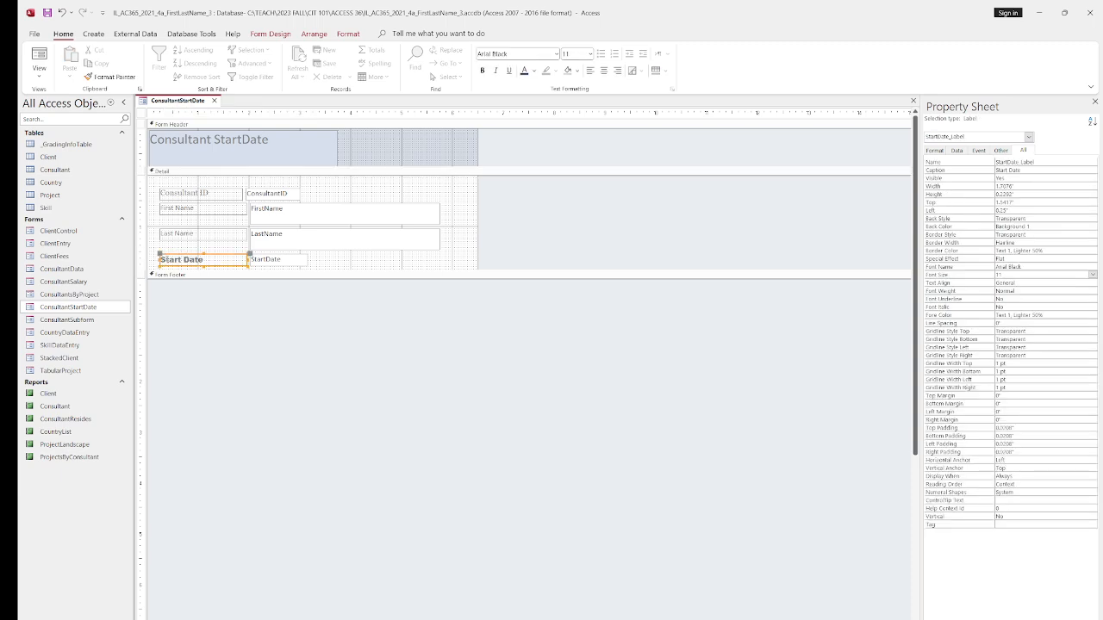
Step: Apply the Consultant ID label's formatting to the Start Date label using Format Painter, and save and close the ConsultantStartDate form
click(208, 195)
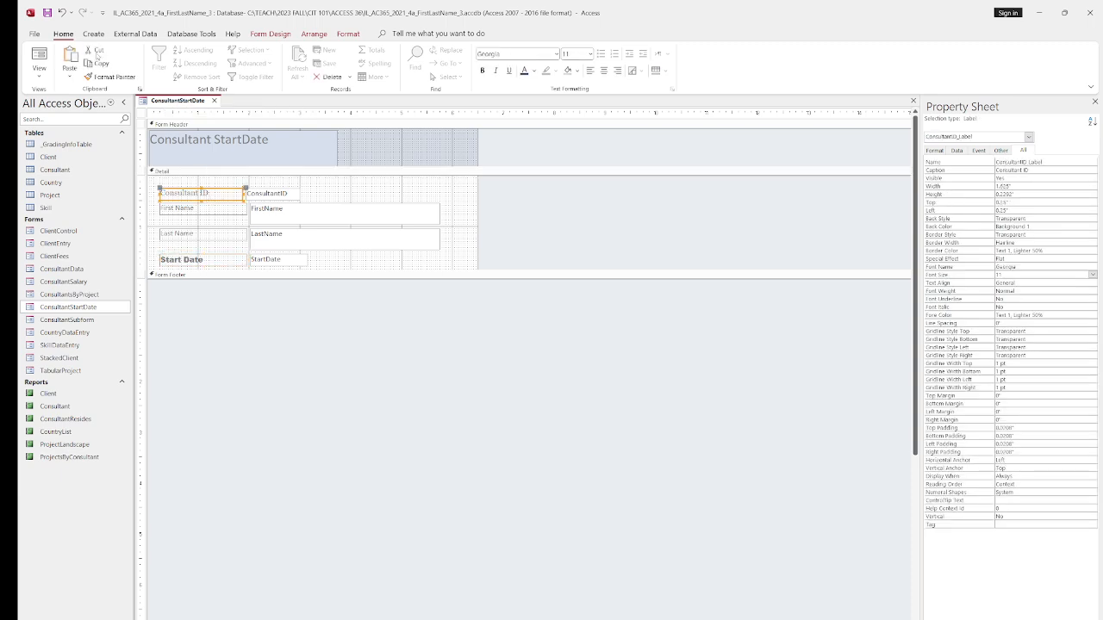
click(110, 77)
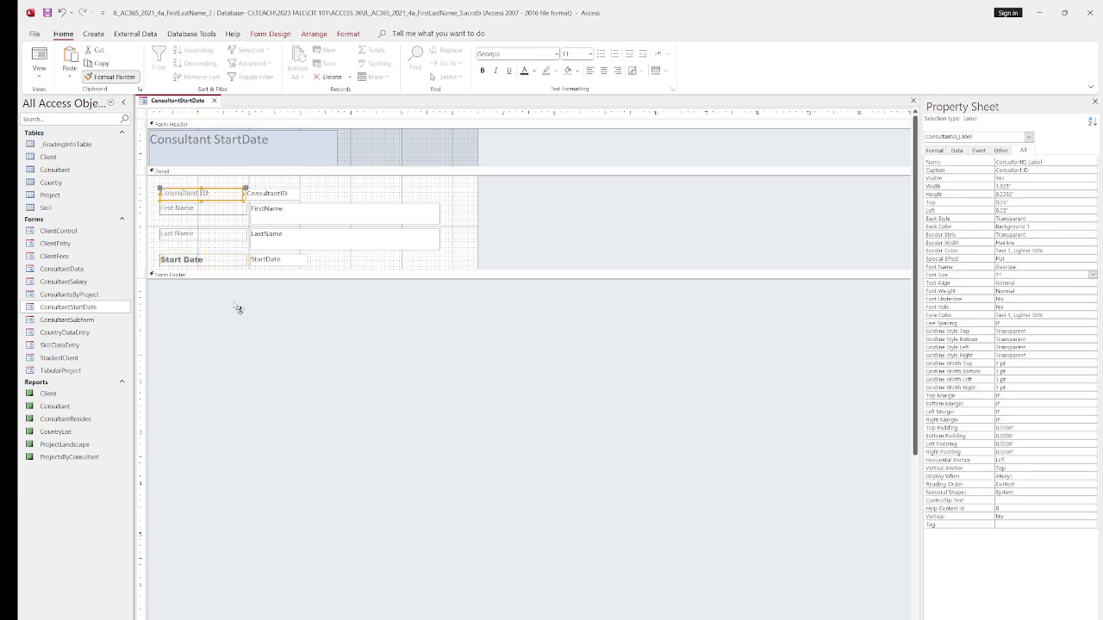
click(166, 263)
click(308, 342)
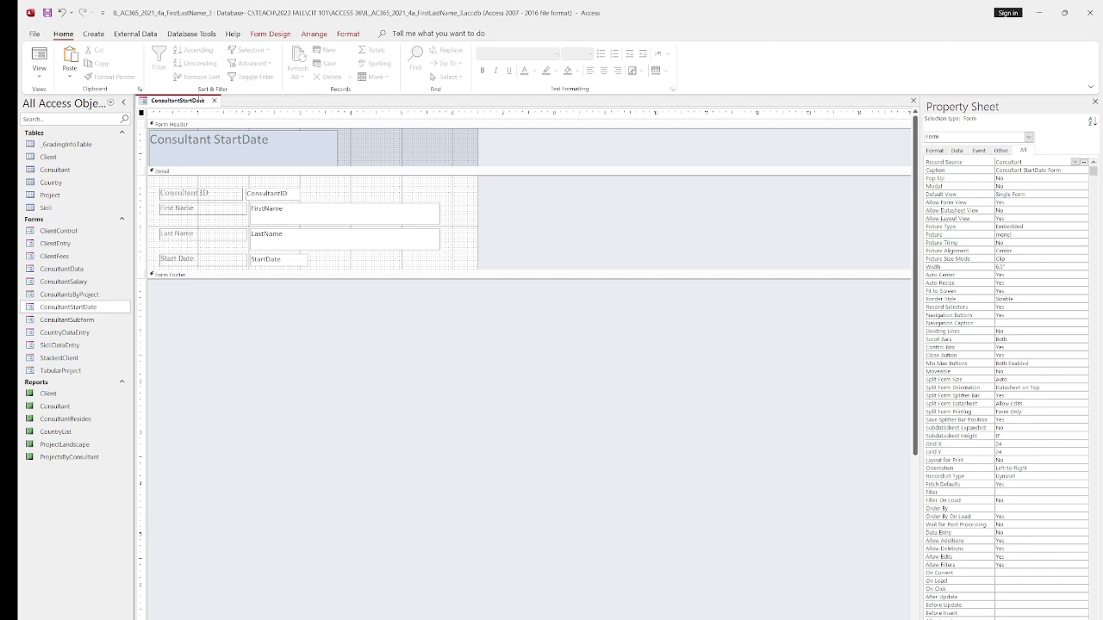
right_click(197, 100)
click(230, 110)
click(215, 100)
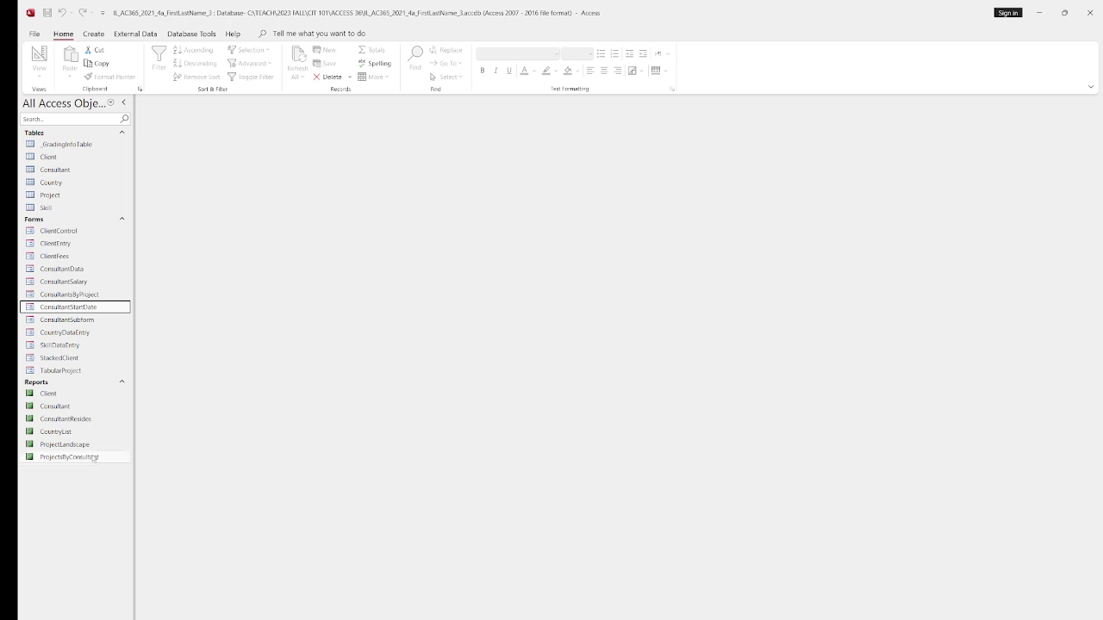
Step: Open the ProjectLandscape report in Layout View and change its page orientation to portrait
click(67, 447)
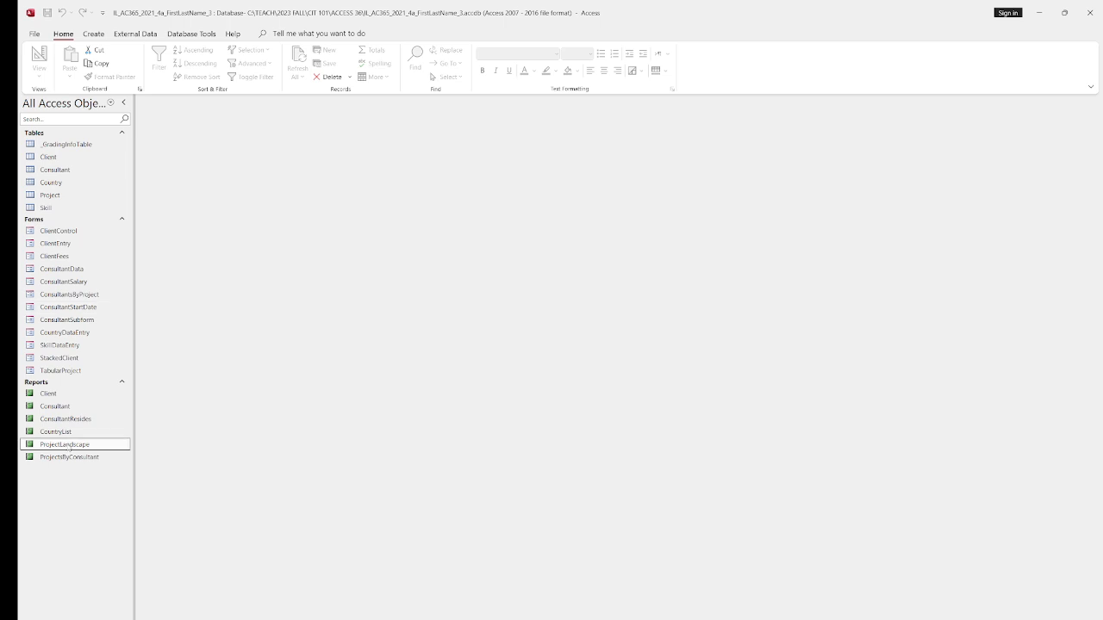
right_click(80, 444)
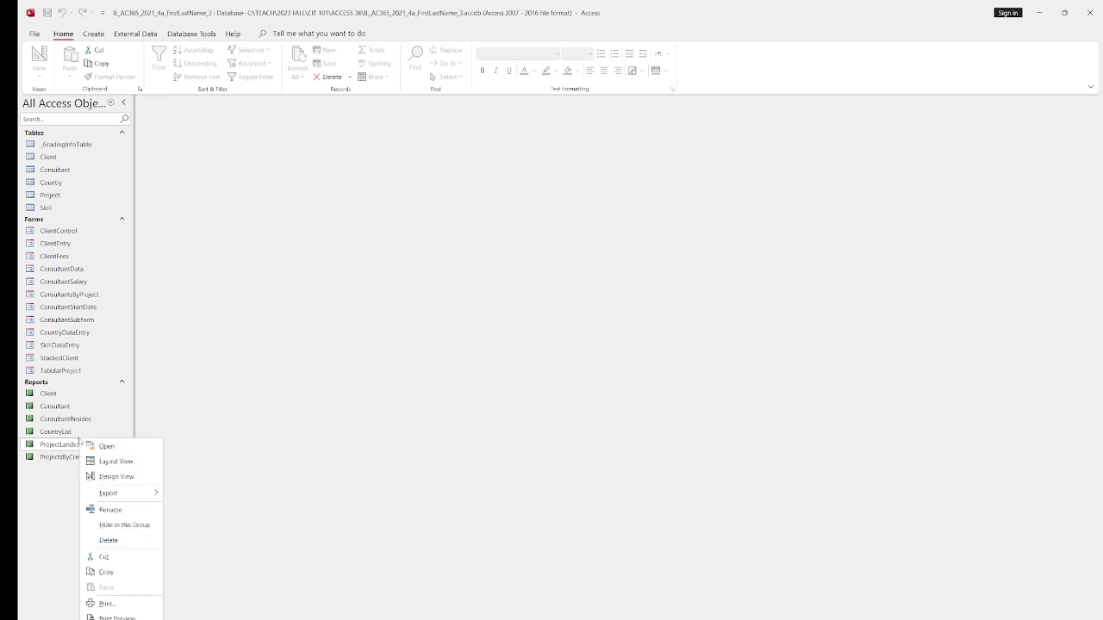
click(130, 461)
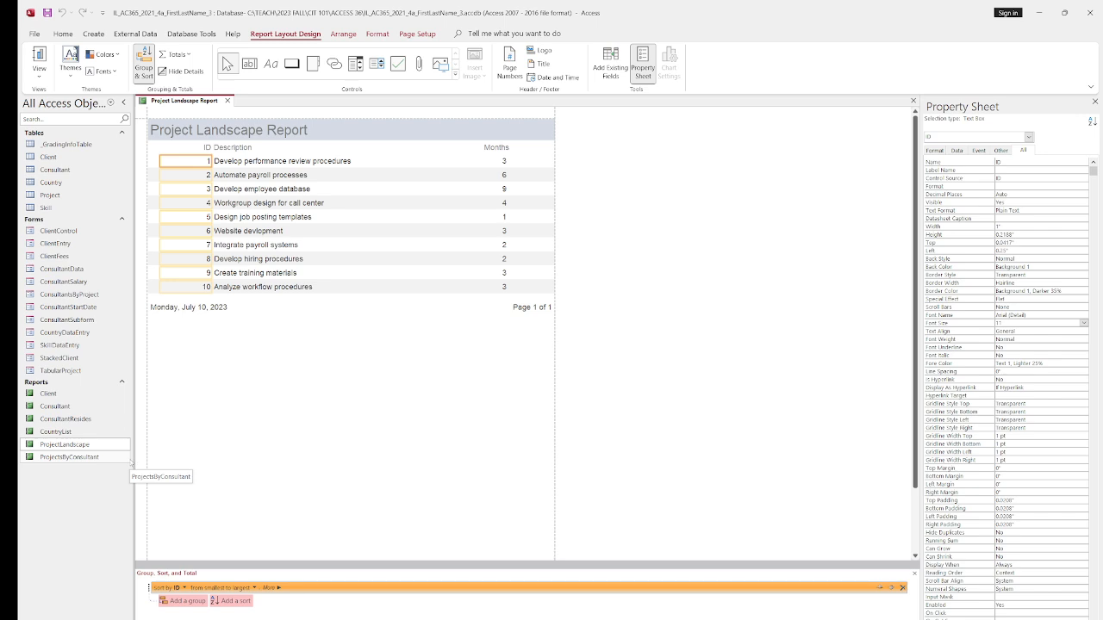
click(434, 40)
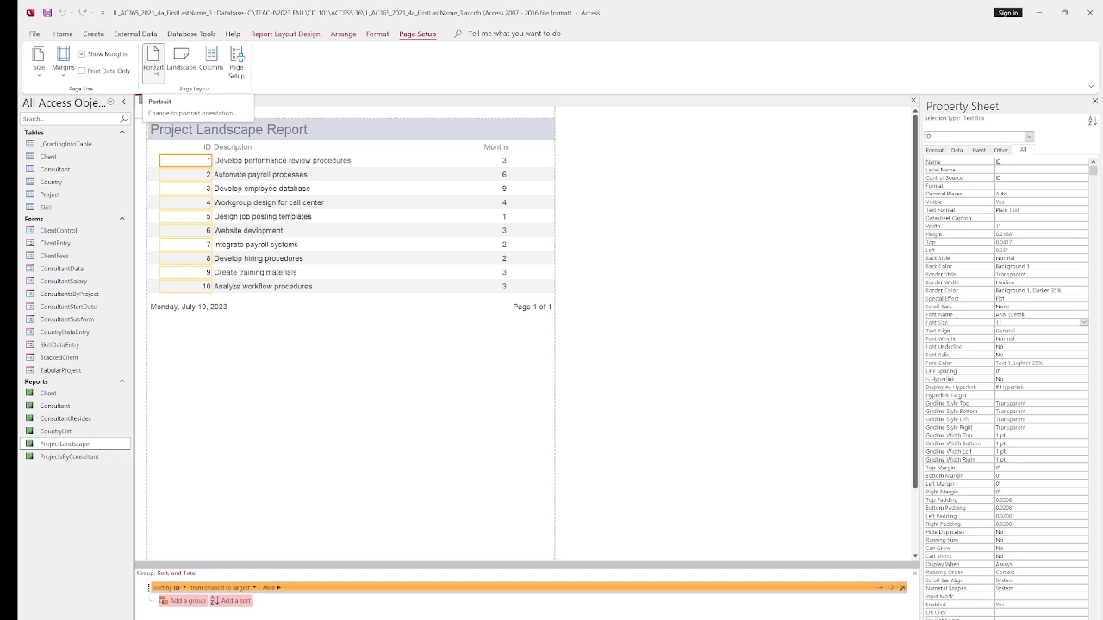
click(156, 74)
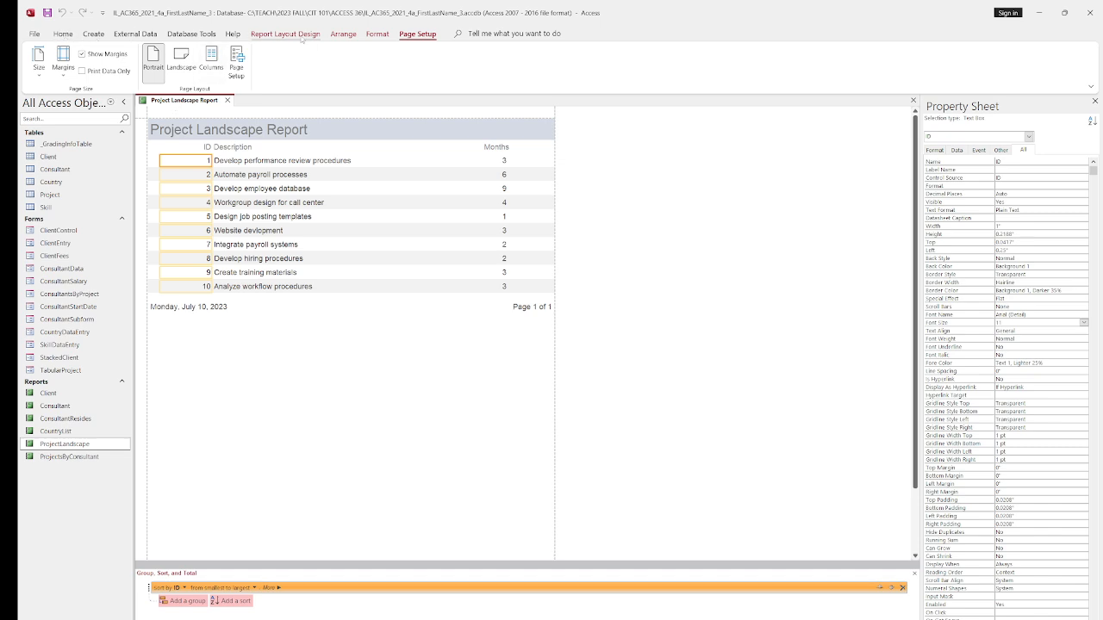
Step: Apply the Georgia font scheme to the ProjectLandscape report only, and save and close the report
click(297, 34)
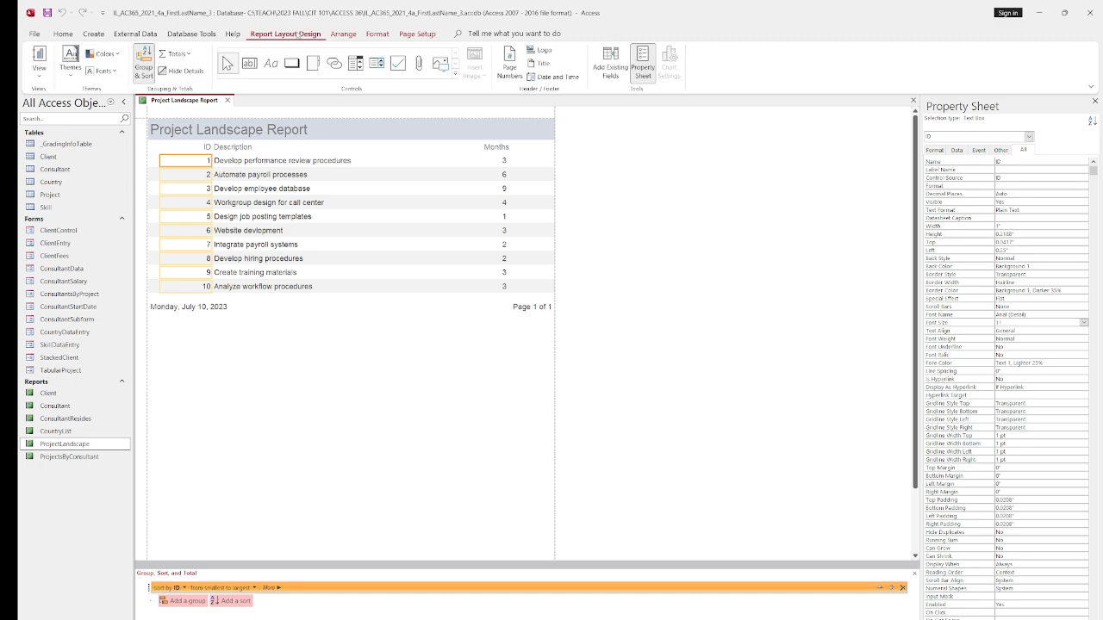
click(104, 72)
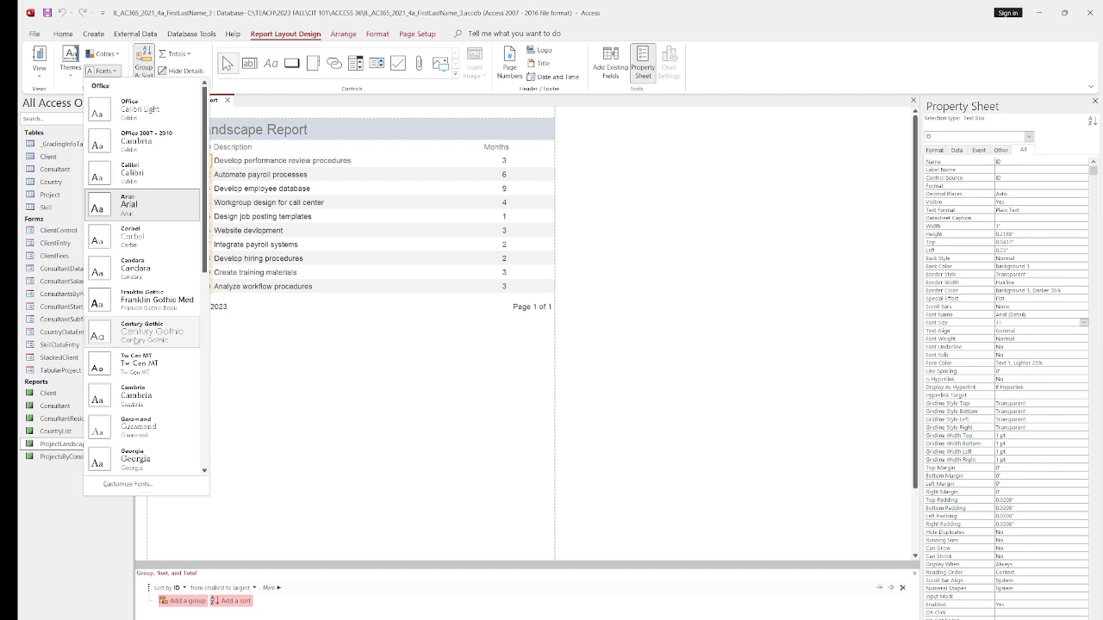
scroll(137, 338, down, 3)
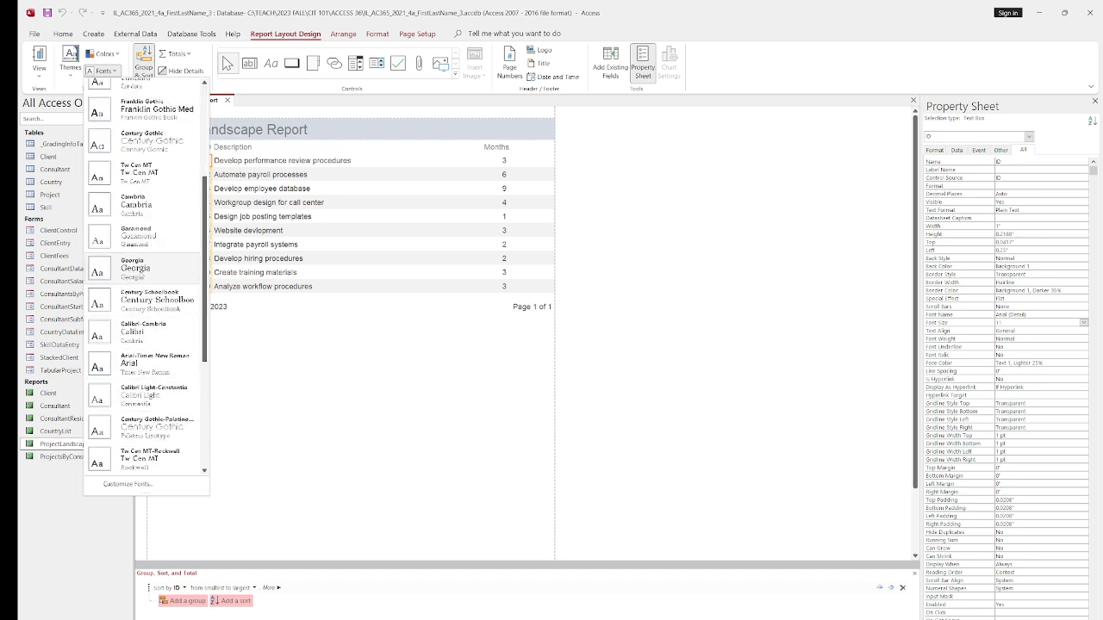
right_click(140, 274)
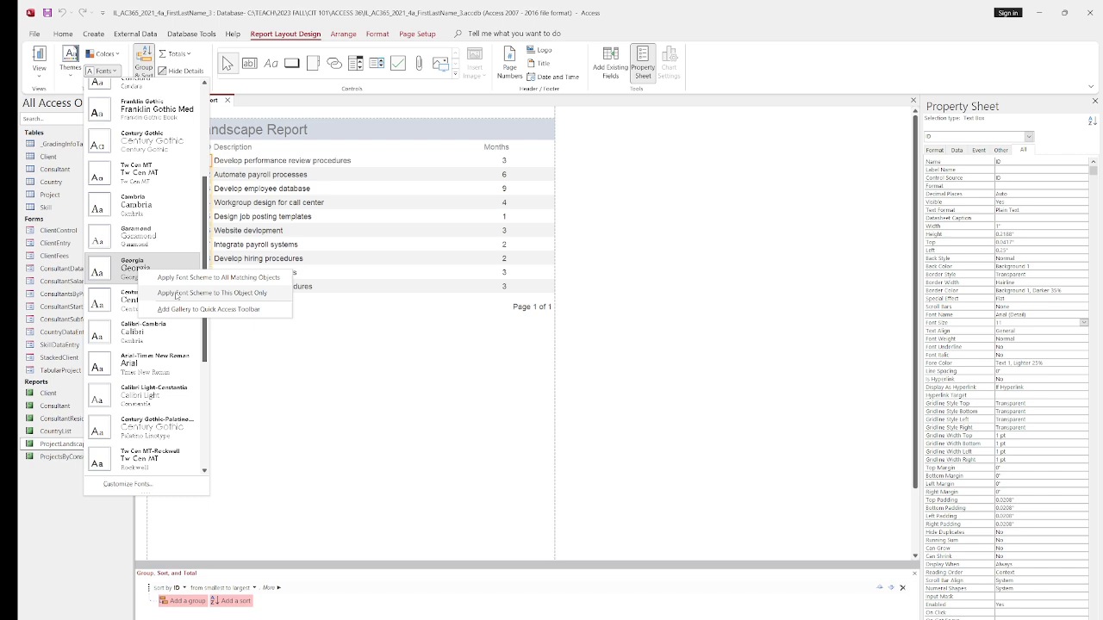
click(176, 293)
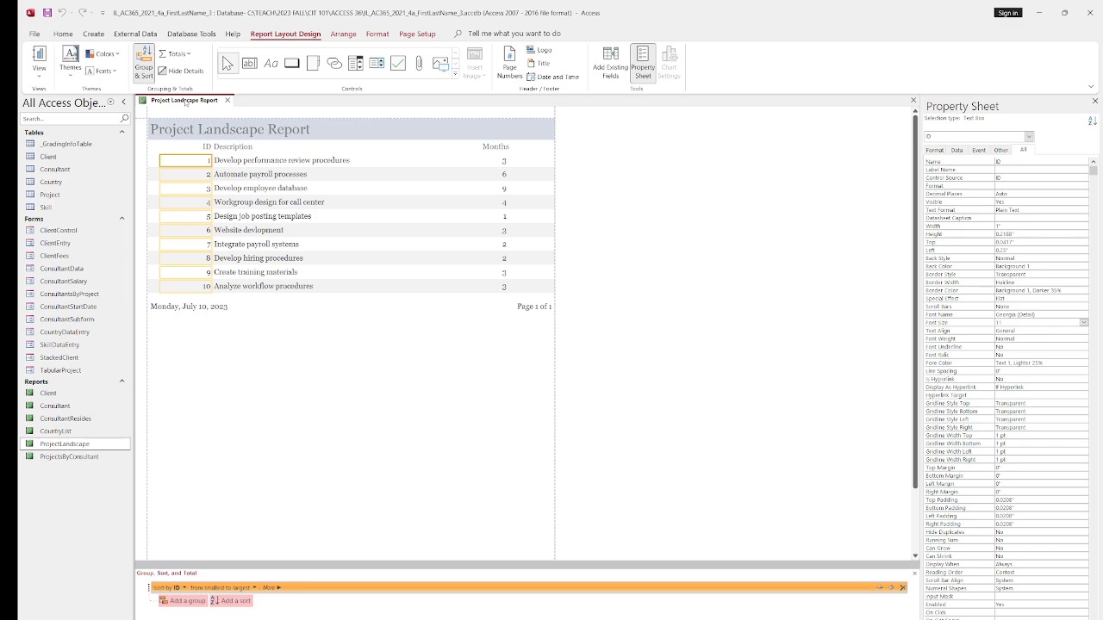
right_click(186, 103)
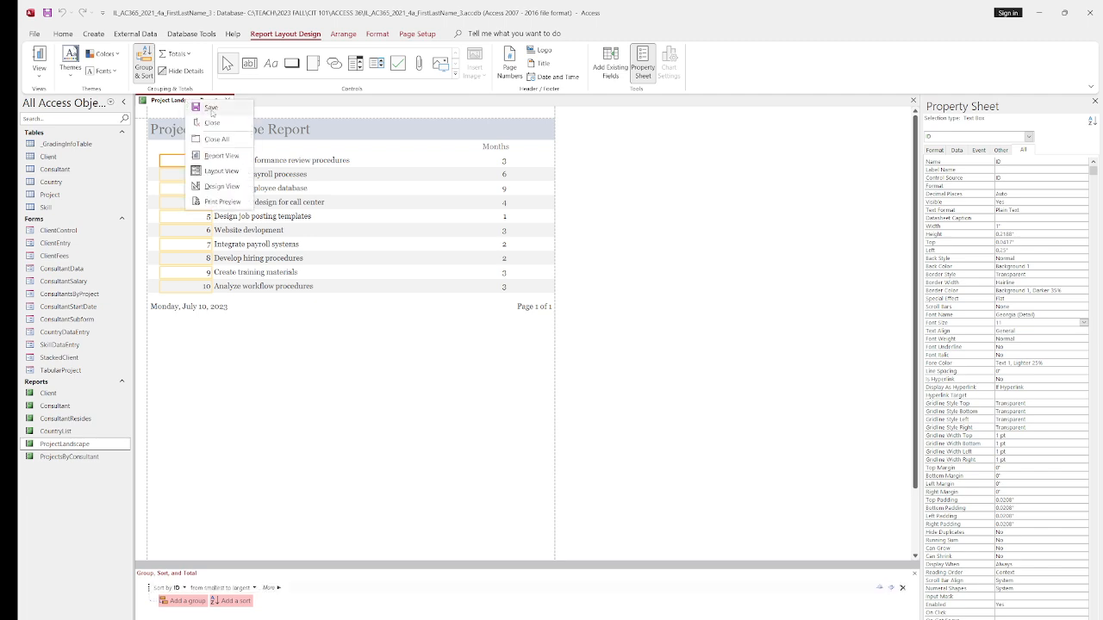
click(212, 107)
click(227, 101)
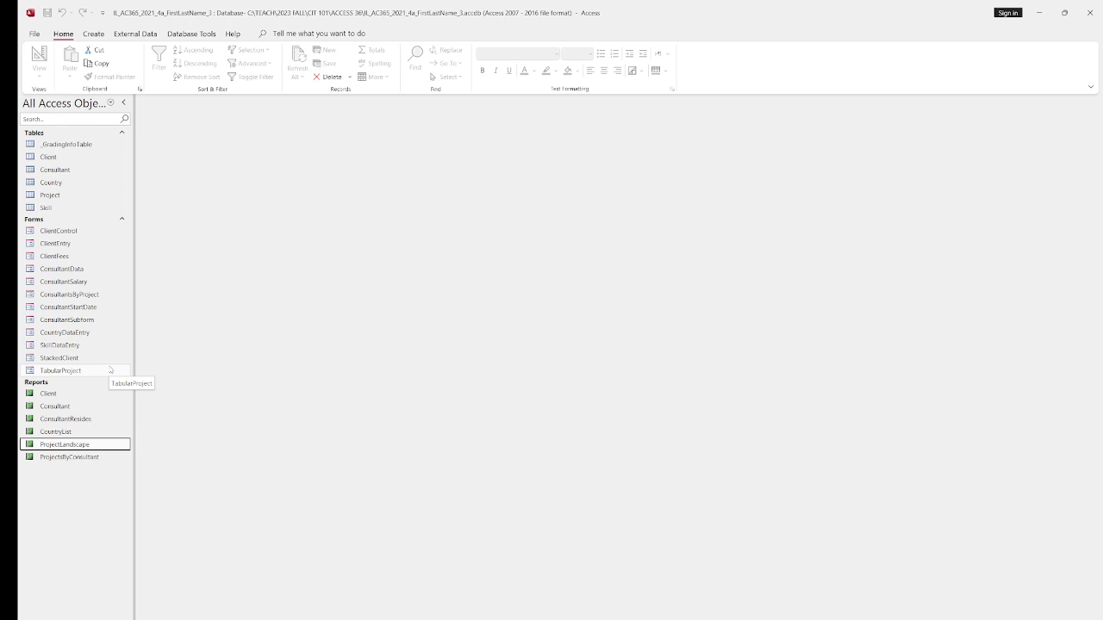
Step: Open the ConsultantResides report in Layout View and change its page orientation to portrait
click(77, 419)
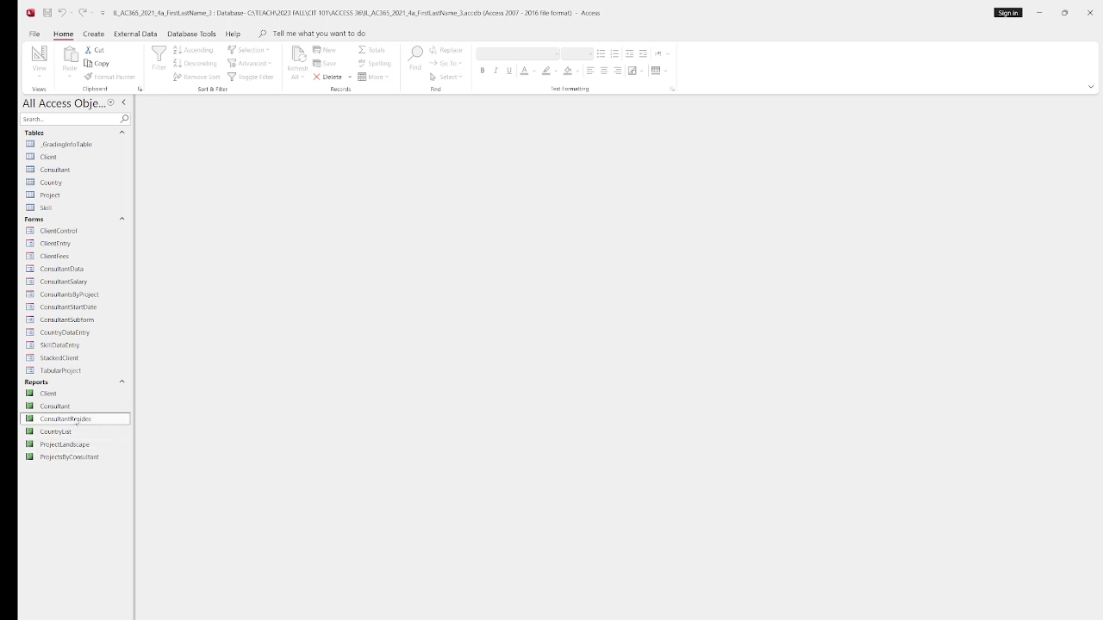
right_click(77, 419)
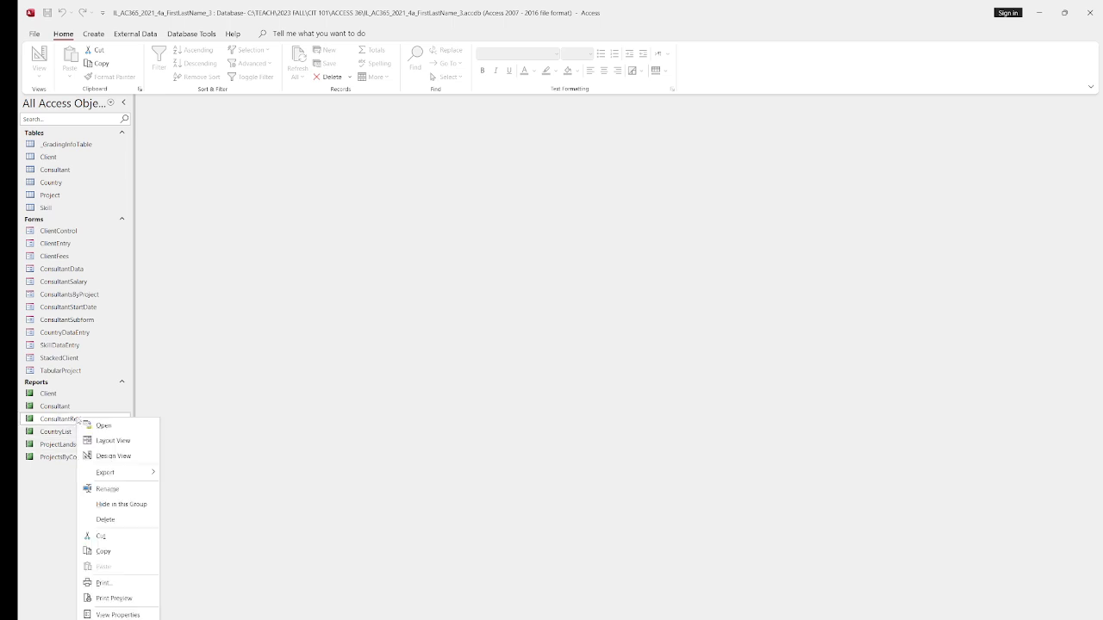
click(113, 440)
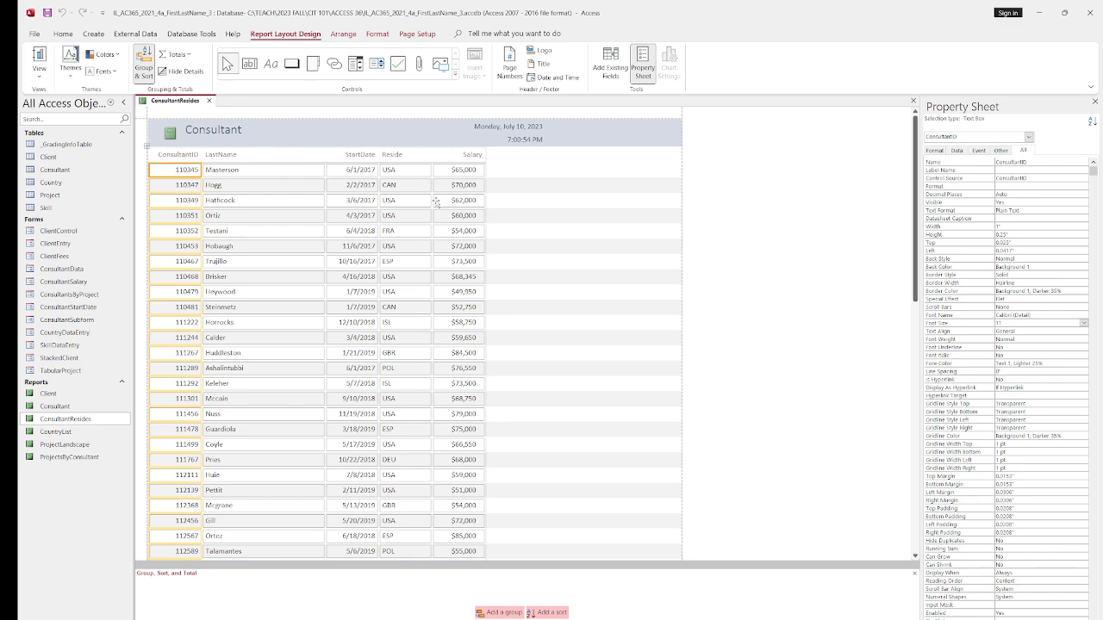
click(420, 34)
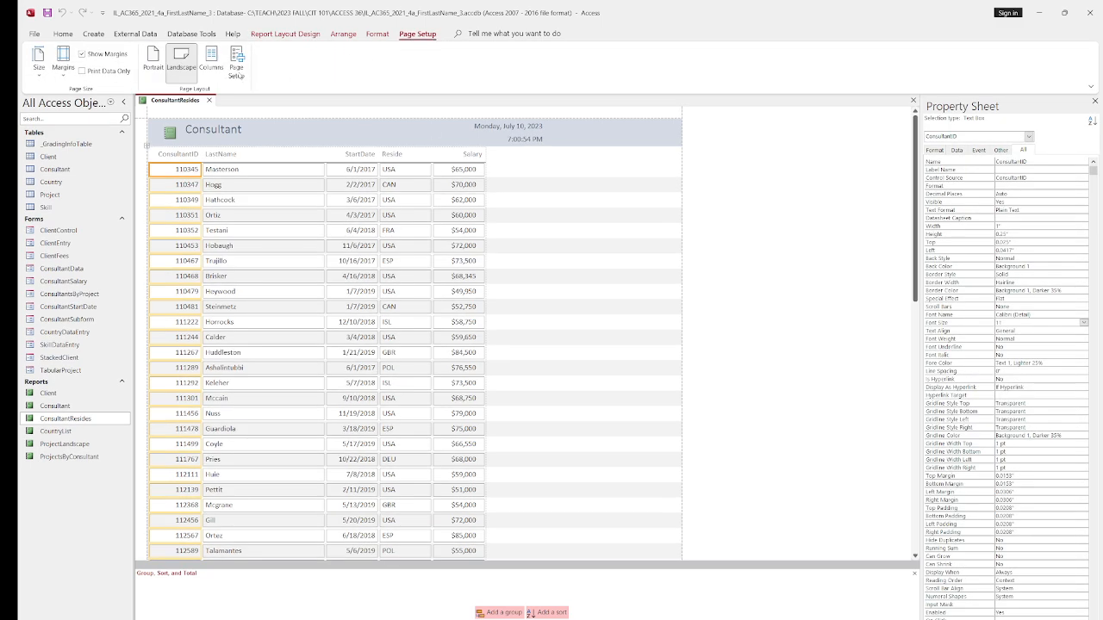
click(153, 67)
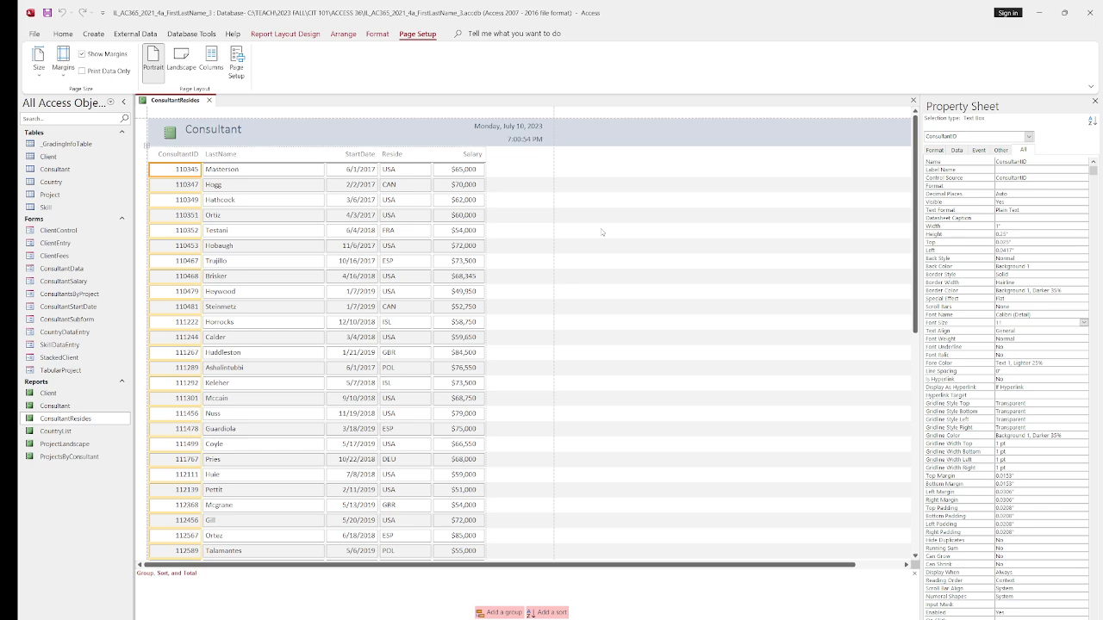
Step: Move the Reside column, including its heading, between the ConsultantID and LastName columns, and save and close the ConsultantResides report
click(411, 175)
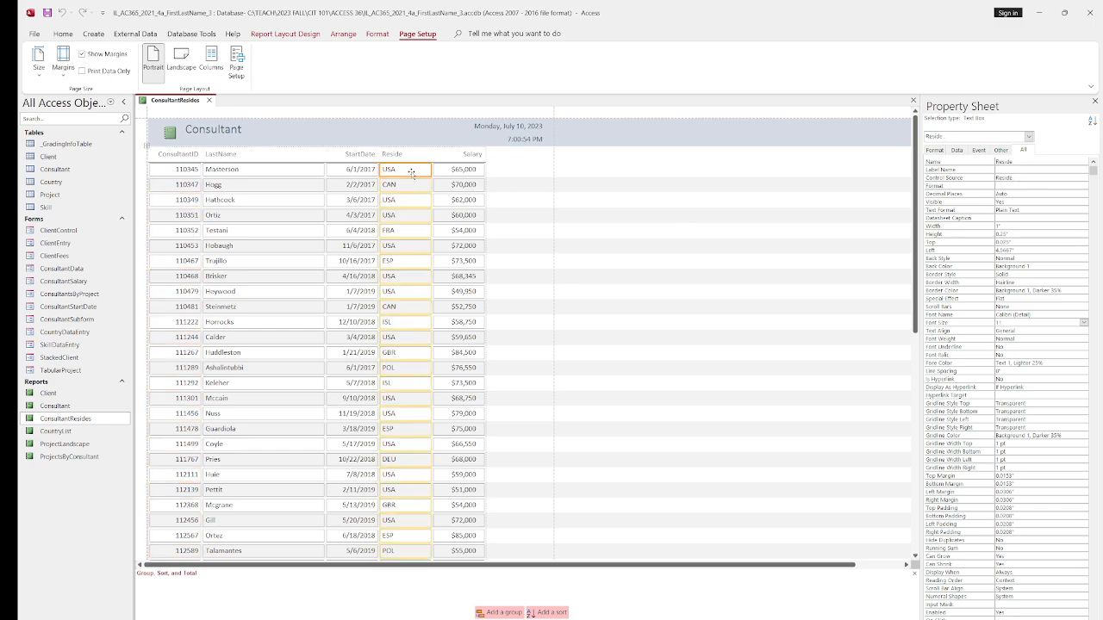
shift+click(402, 155)
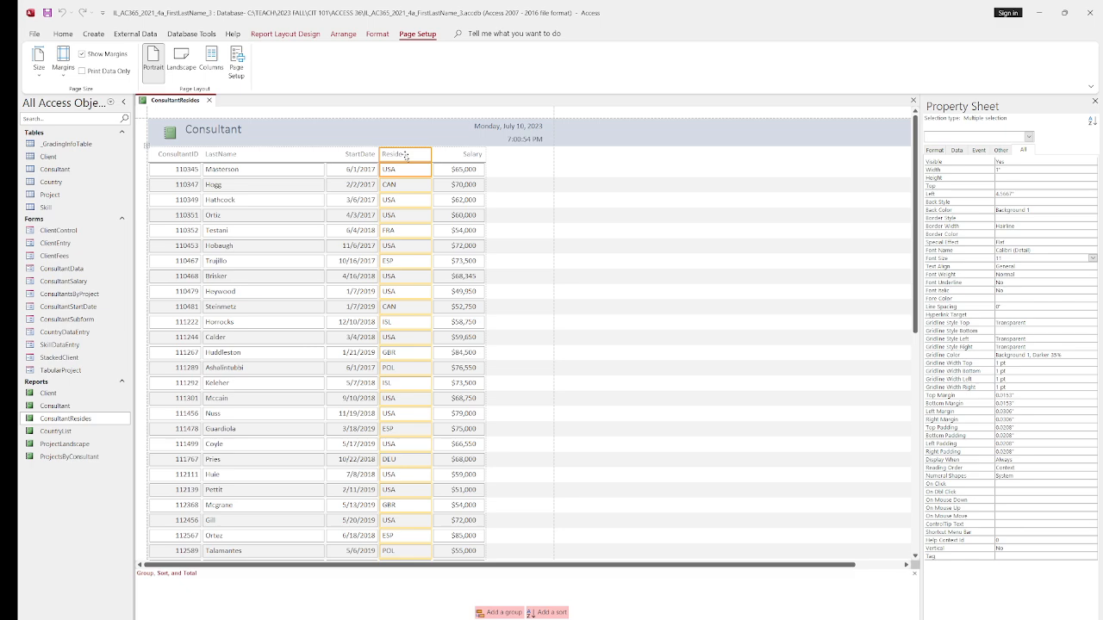
drag(406, 154, 207, 152)
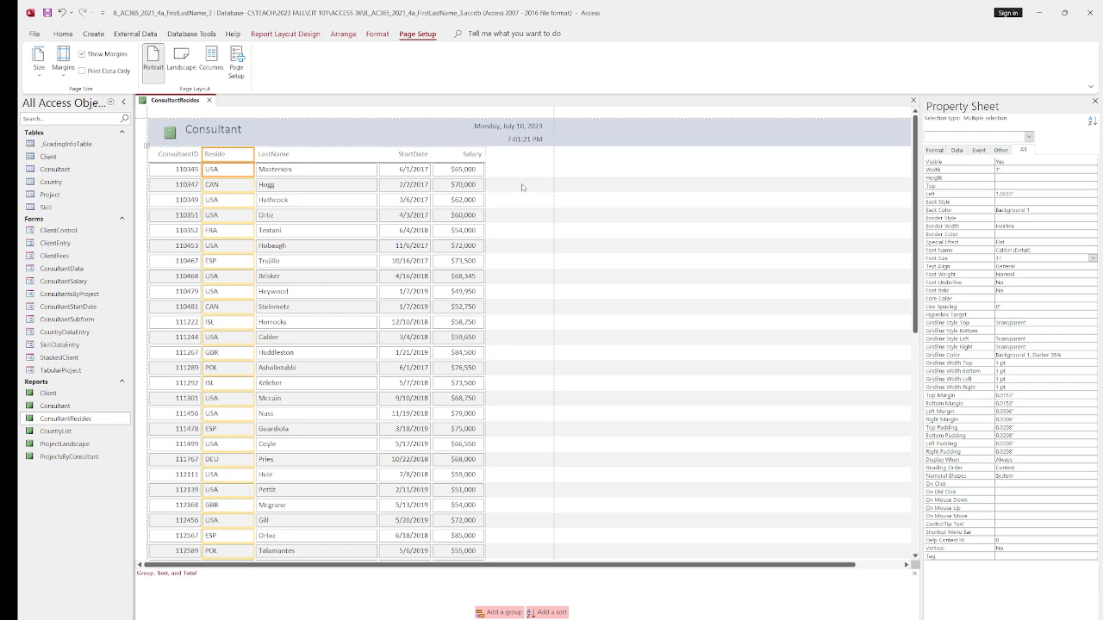
right_click(181, 103)
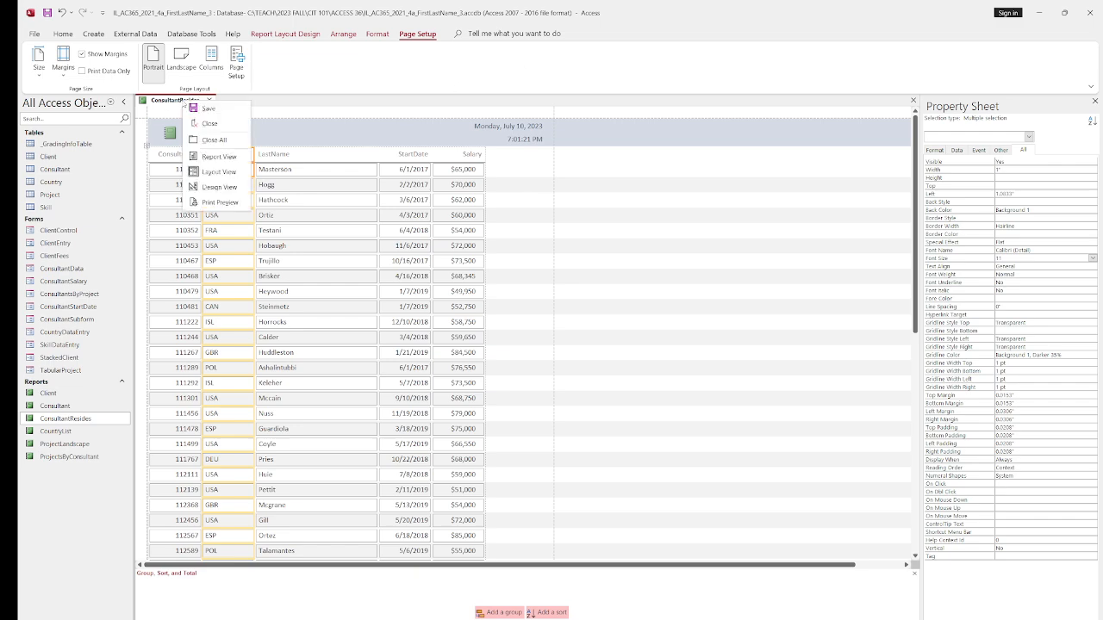
click(217, 109)
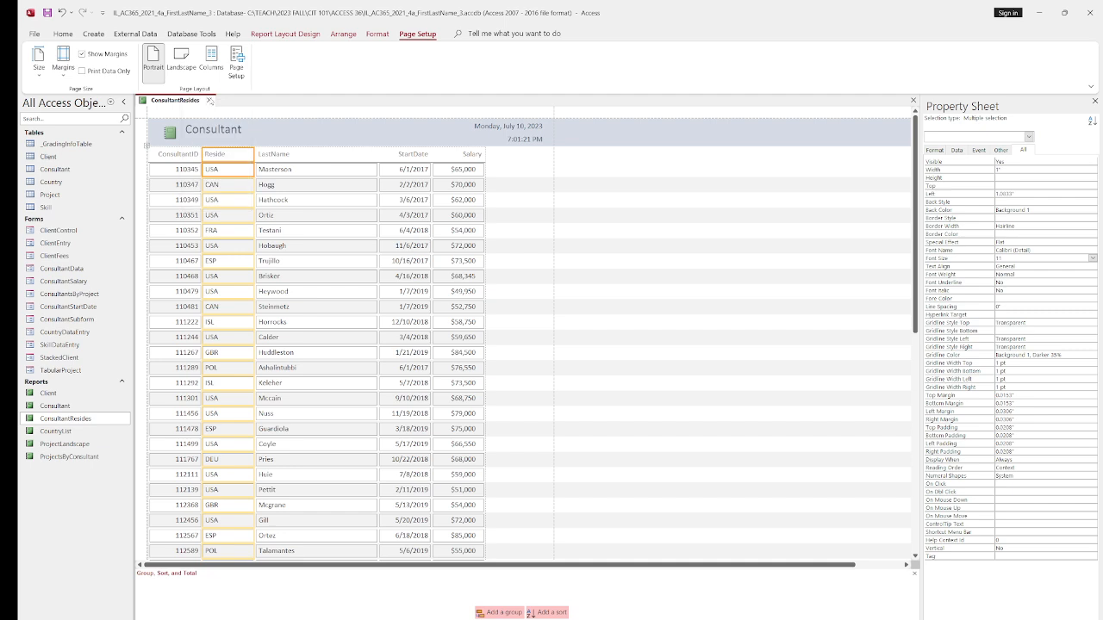
click(208, 100)
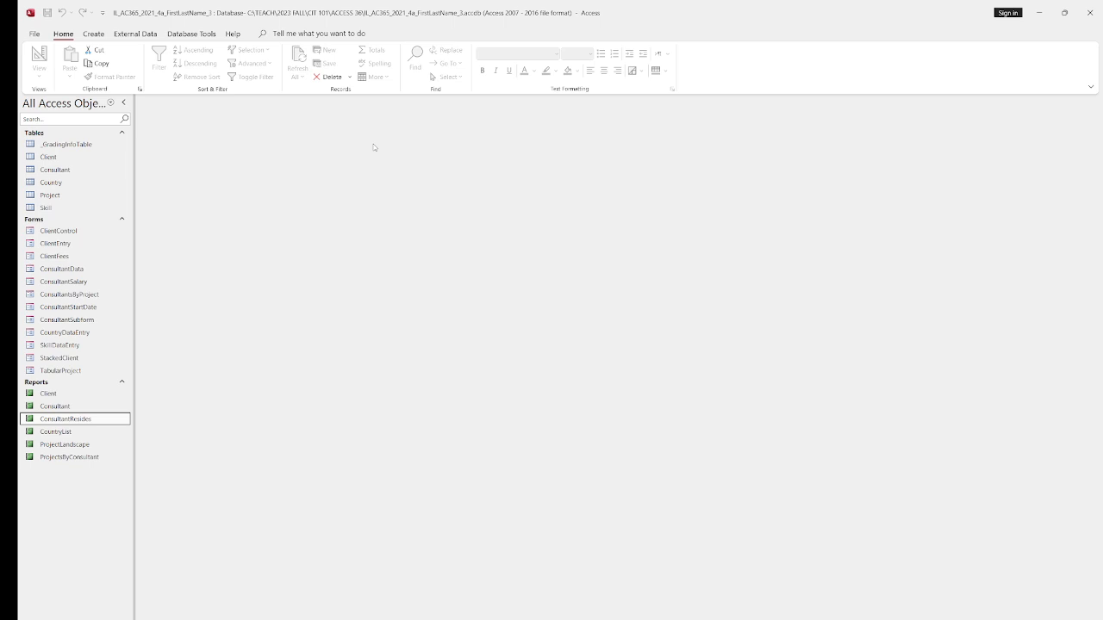
Step: Open the ClientFees form in Design View and delete the date and time controls from the form header
click(56, 255)
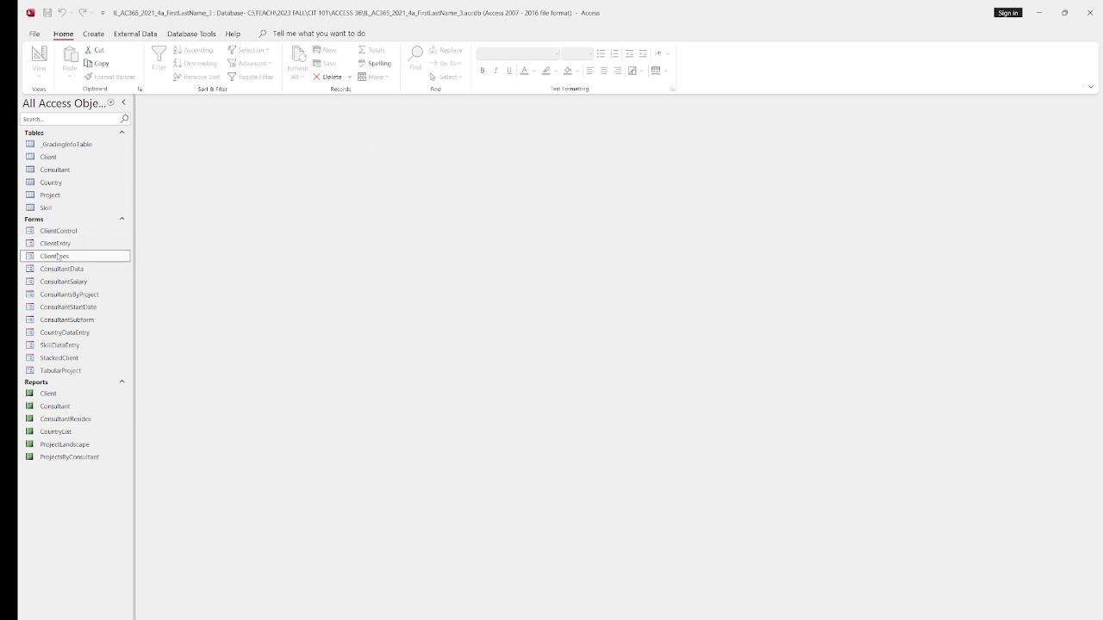
right_click(58, 256)
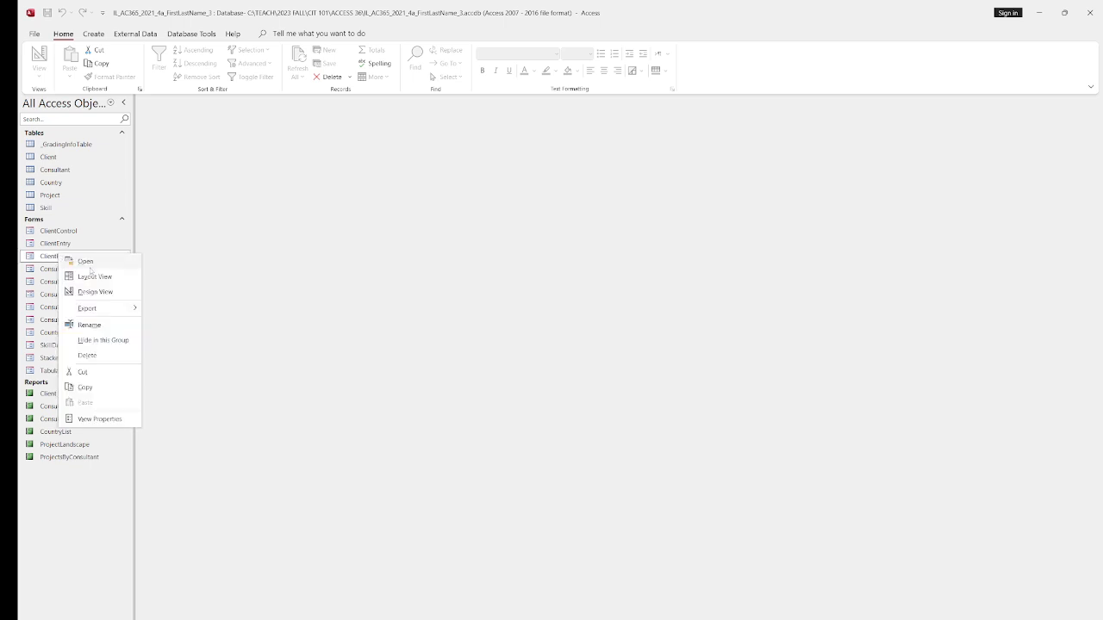
click(111, 293)
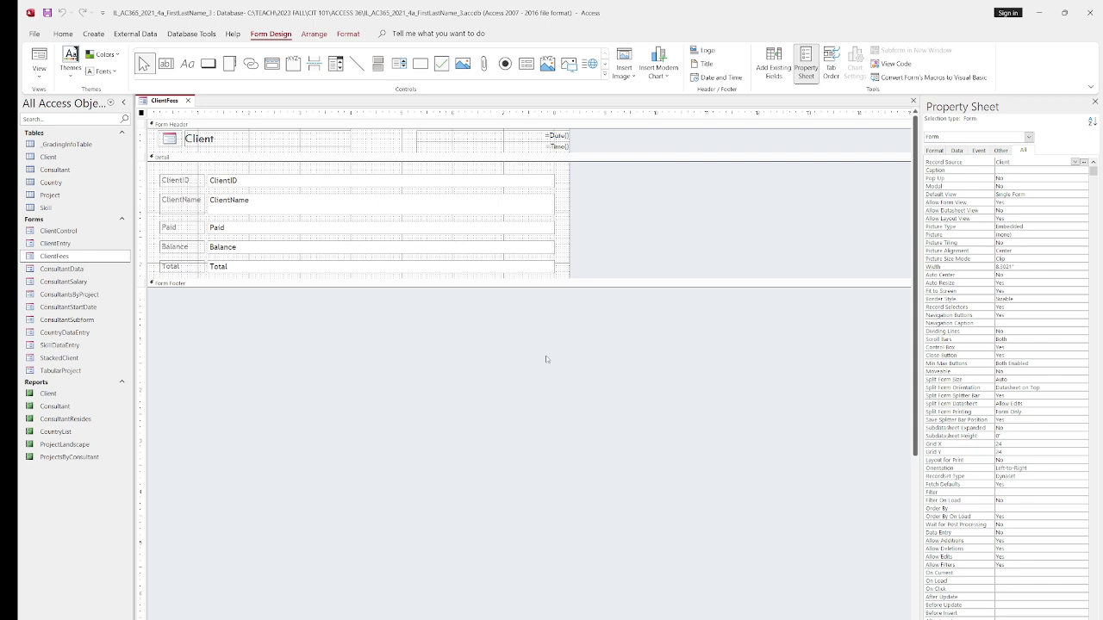
click(512, 143)
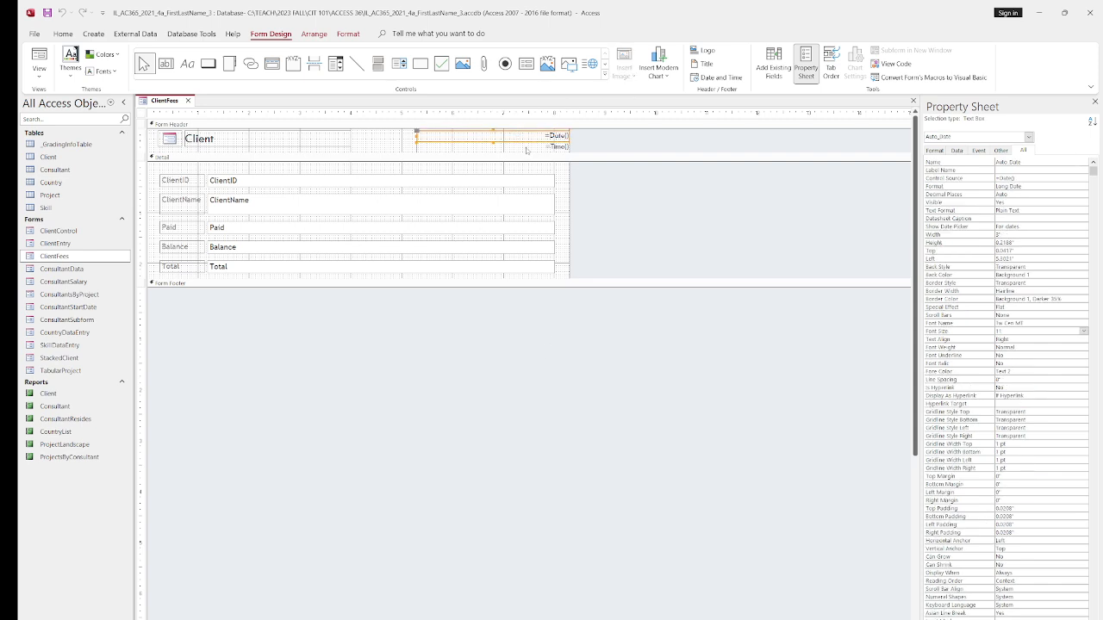
shift+click(526, 148)
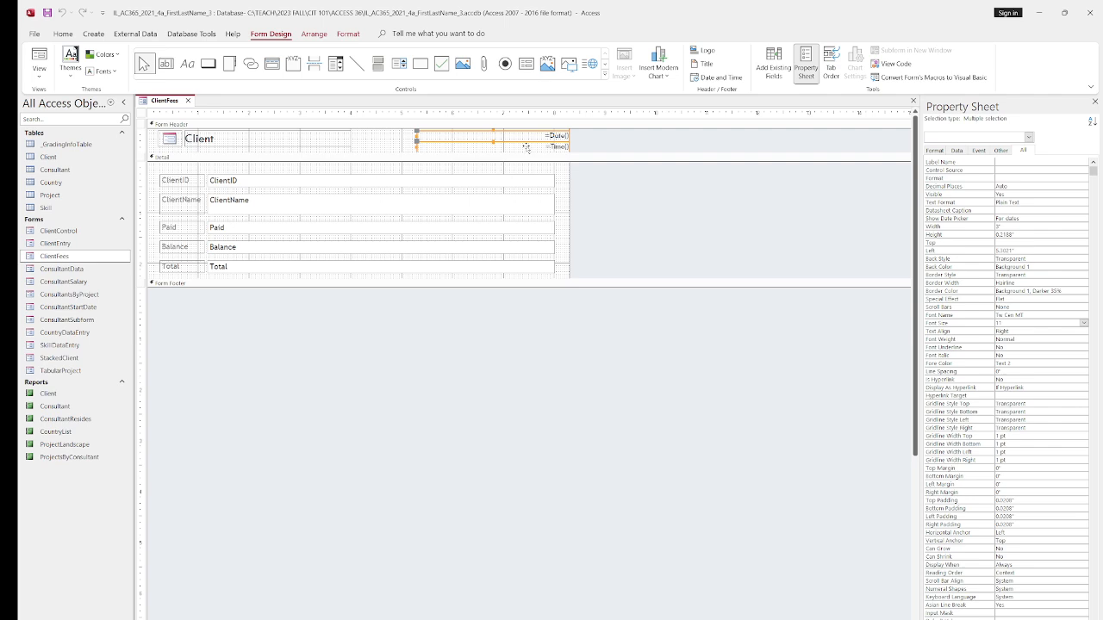
key(Delete)
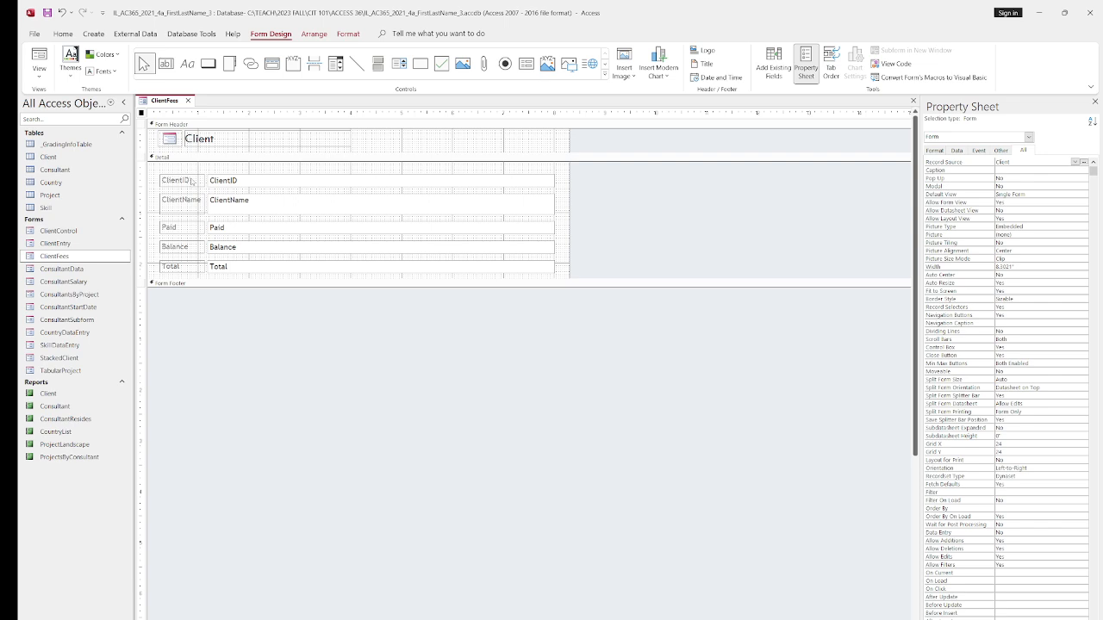
Step: Remove the control layout from all labels and text boxes in the Detail section, from ClientID through Total
click(192, 181)
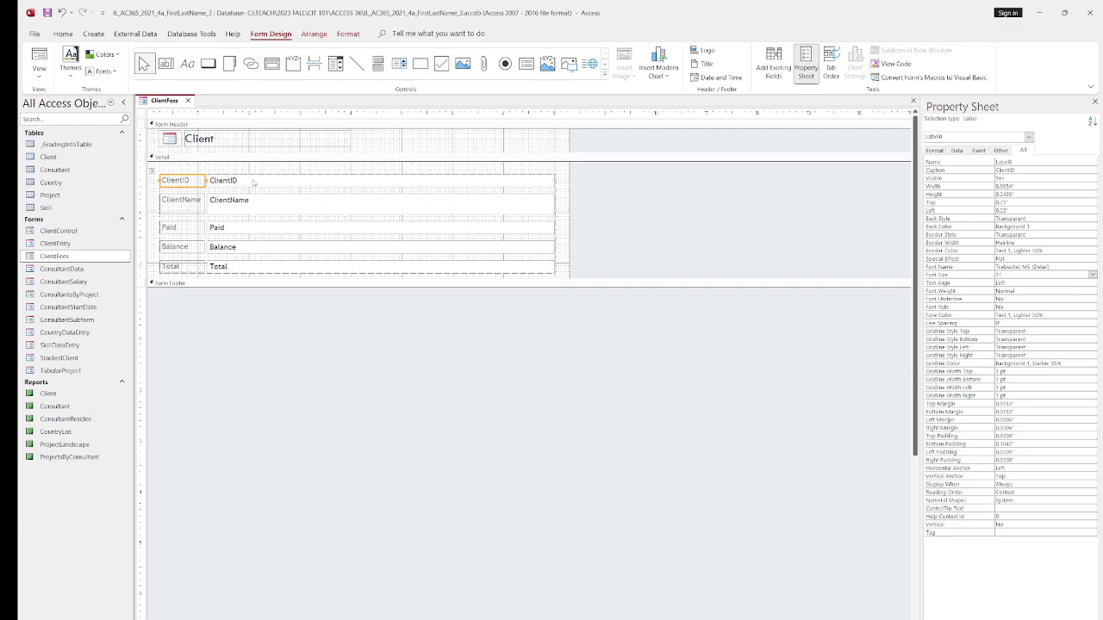
shift+click(254, 182)
shift+click(180, 212)
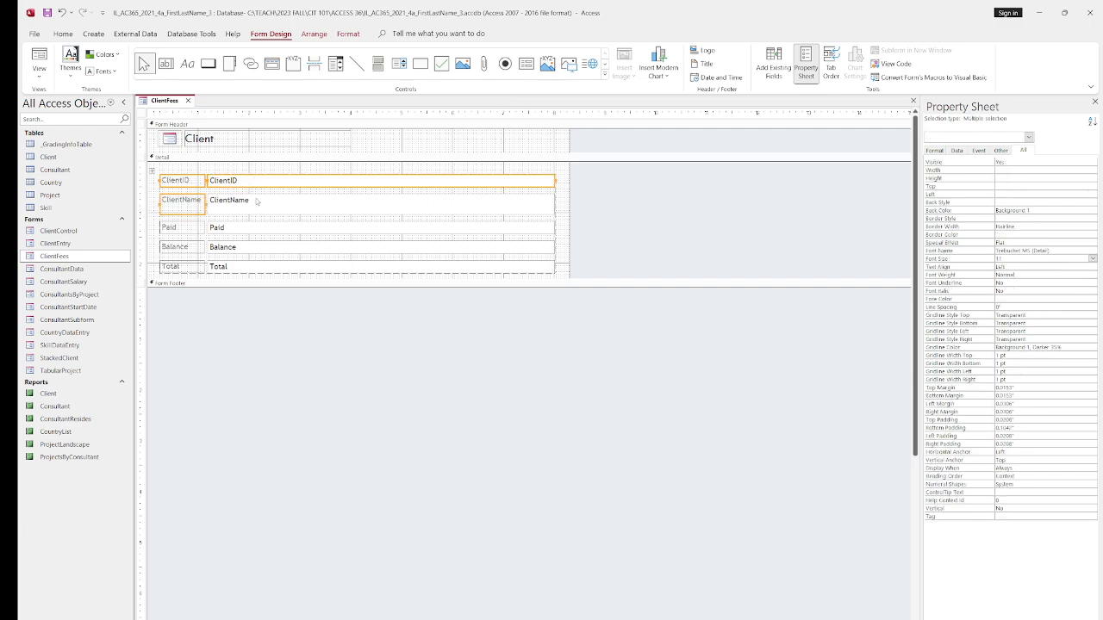
shift+click(213, 212)
shift+click(186, 231)
shift+click(244, 227)
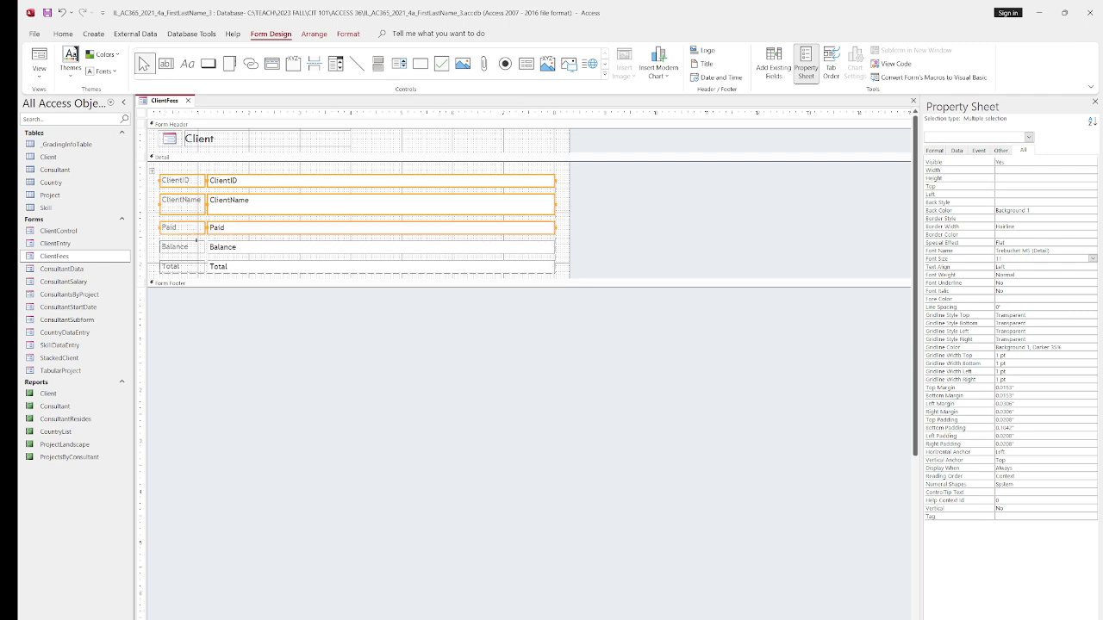
shift+click(185, 248)
shift+click(241, 249)
shift+click(183, 268)
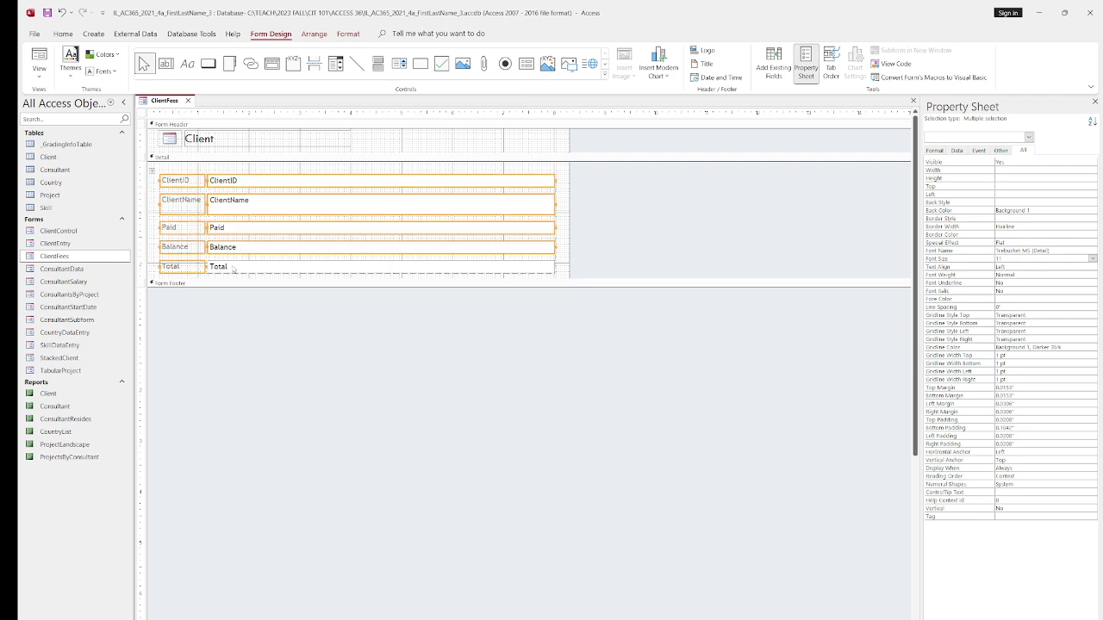
shift+click(234, 268)
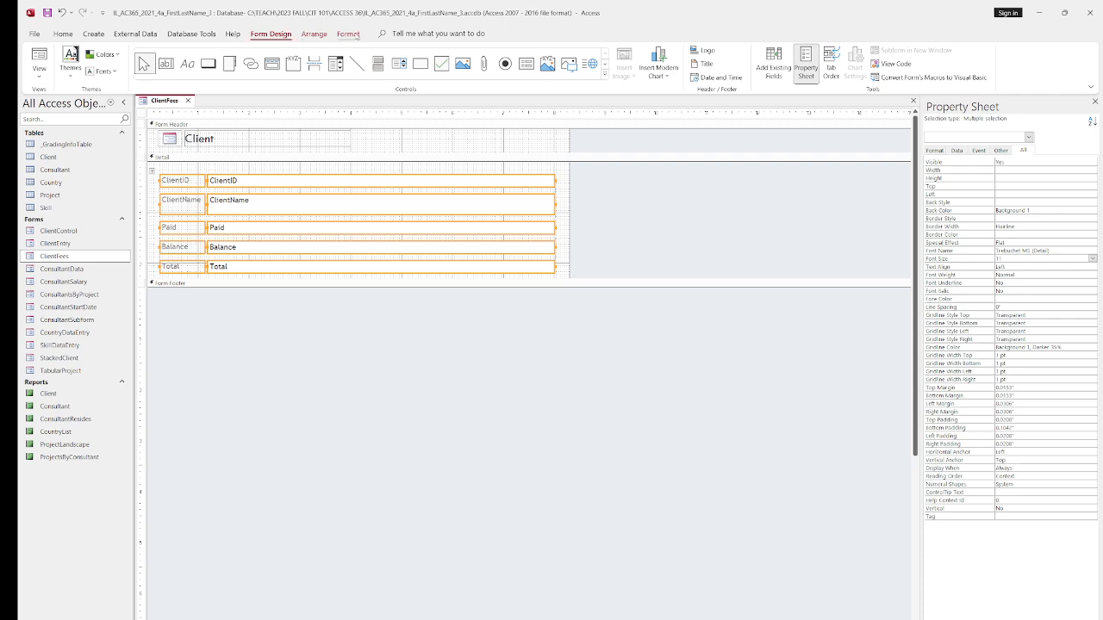
click(349, 34)
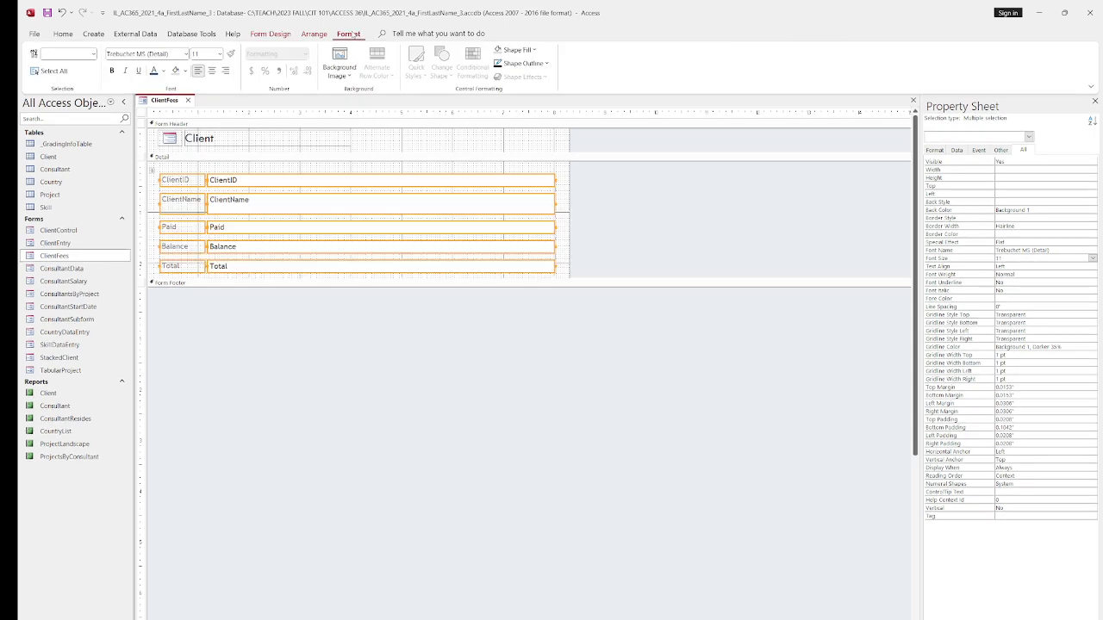
click(314, 34)
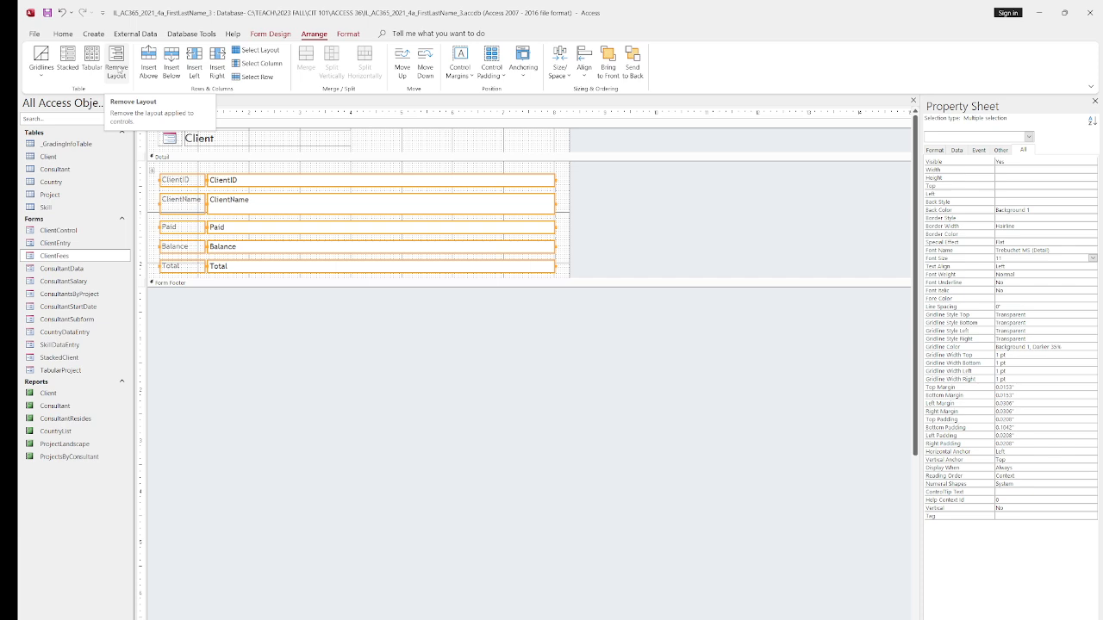
click(118, 72)
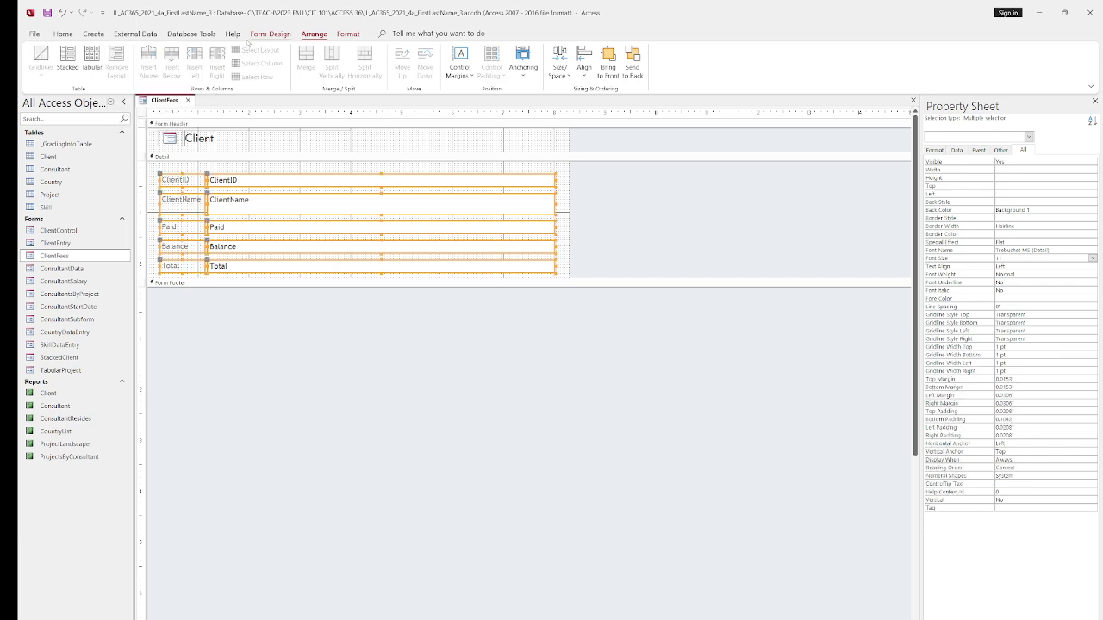
Step: Apply the Office theme to the ClientFees form only, and save and close the form
click(270, 34)
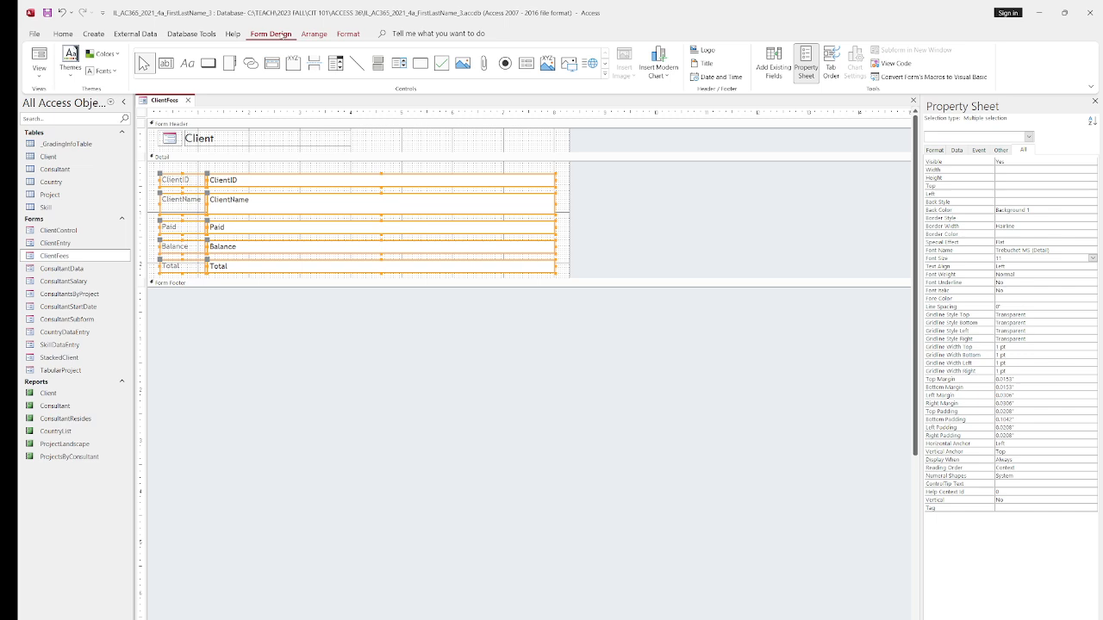
click(72, 77)
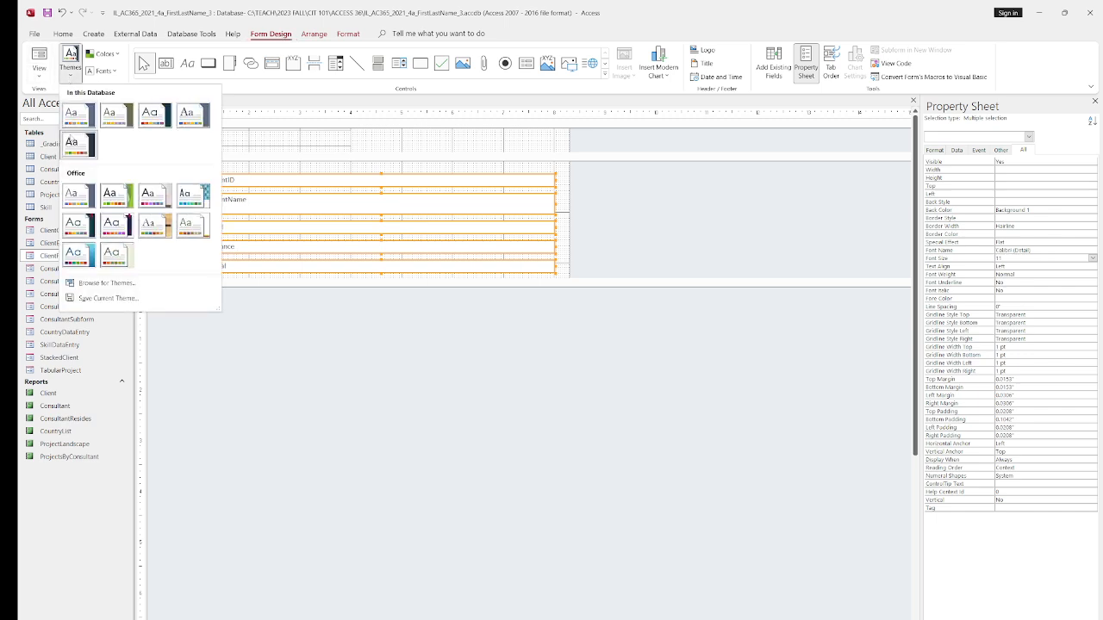
right_click(76, 197)
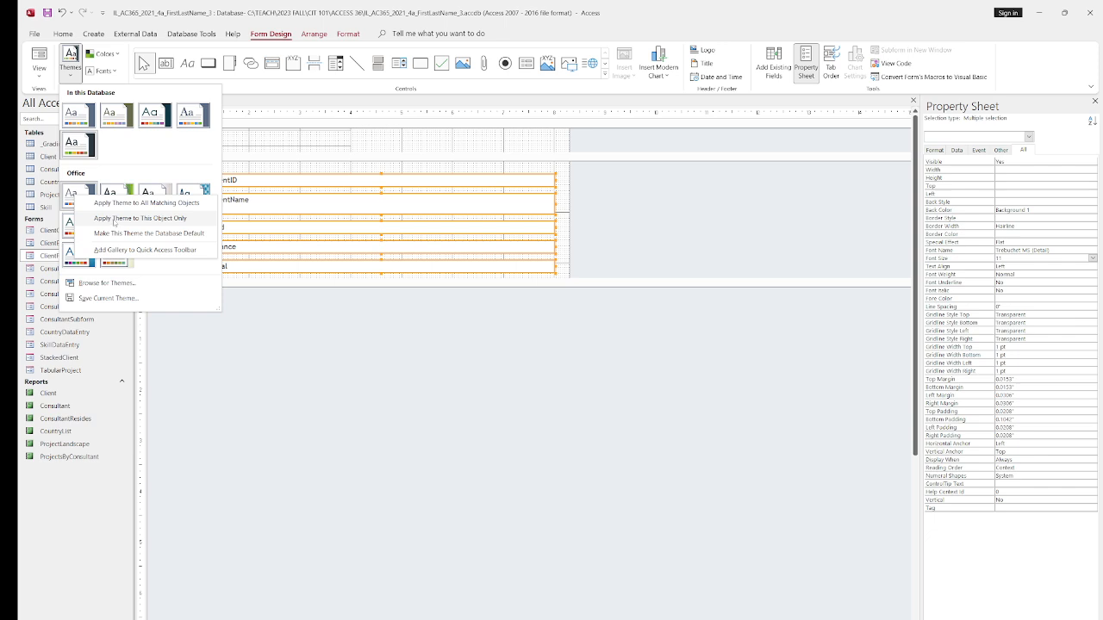
click(113, 219)
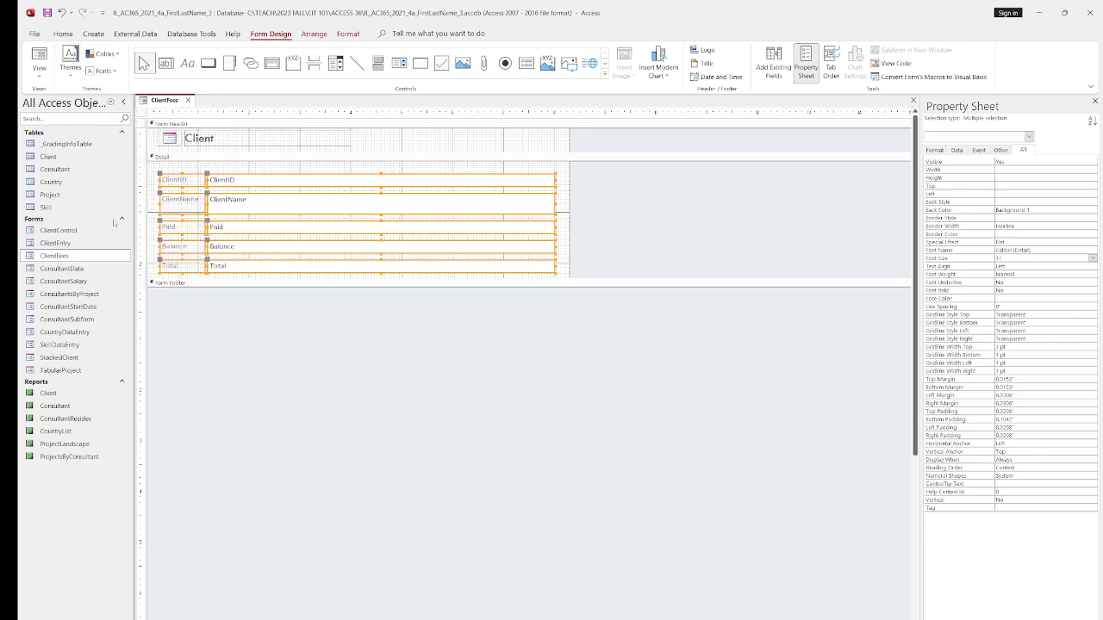
click(340, 339)
right_click(170, 99)
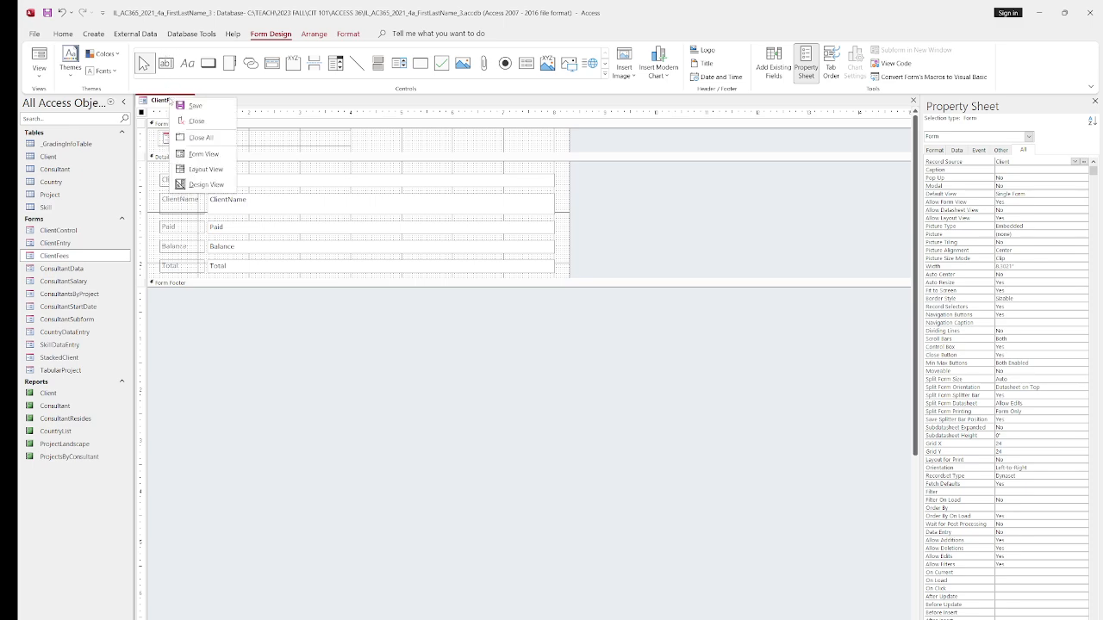
click(180, 108)
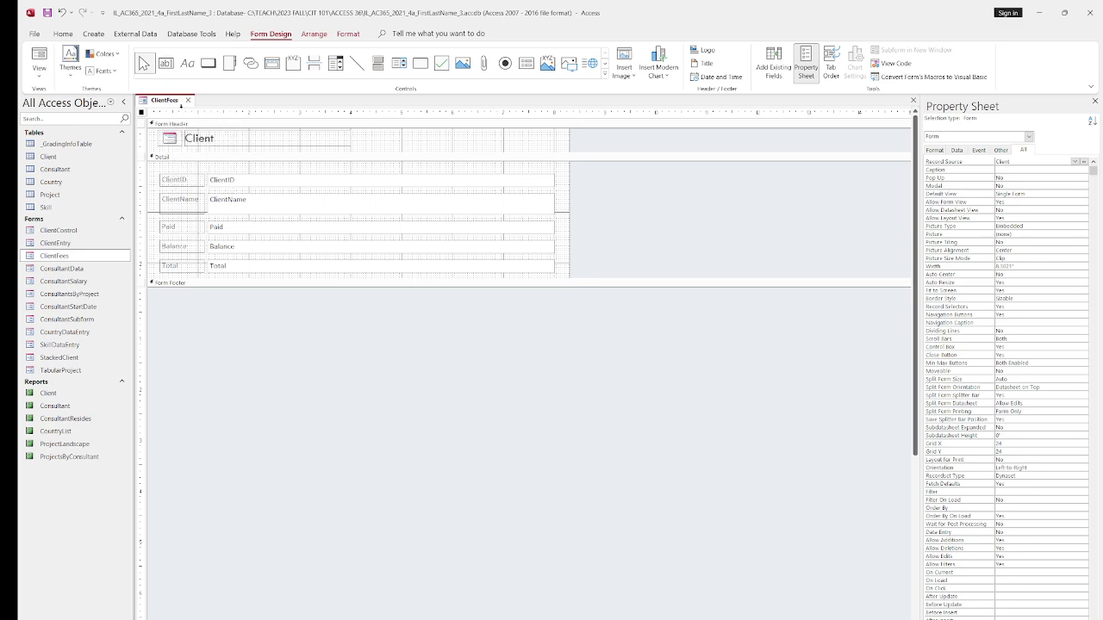
right_click(173, 99)
click(198, 125)
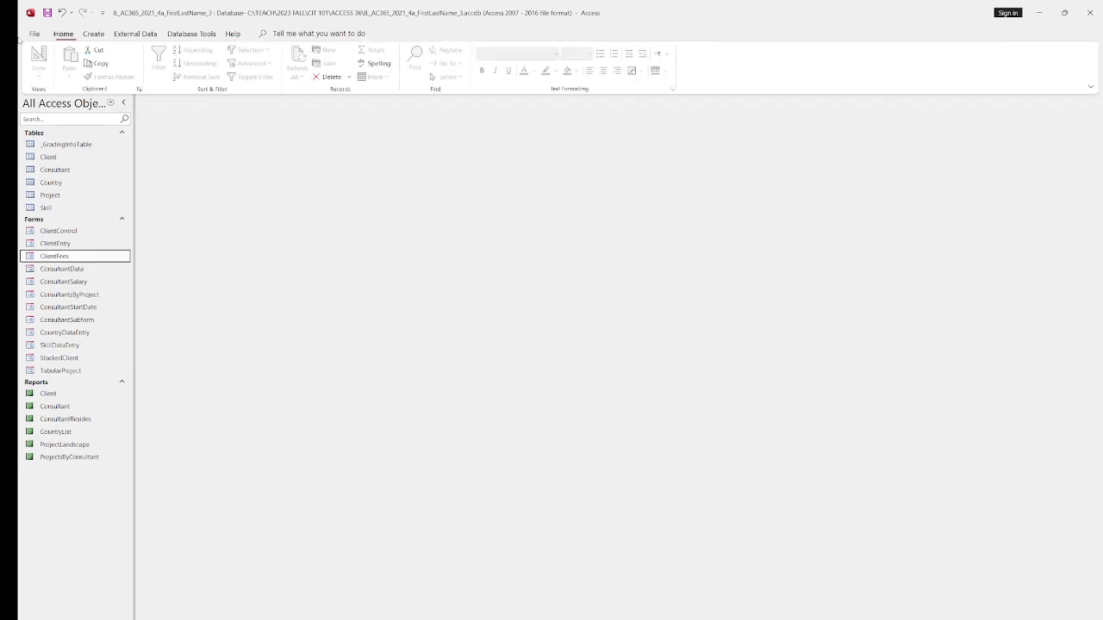